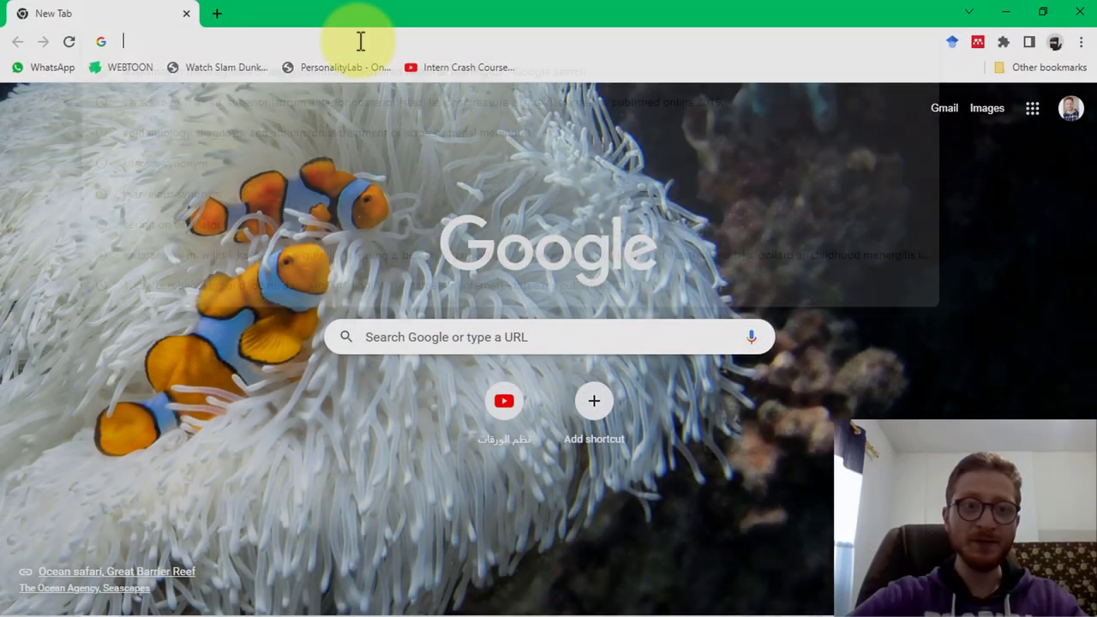
Open the Mendeley website at mendeley.com in the browser.
click(365, 41)
text(mened)
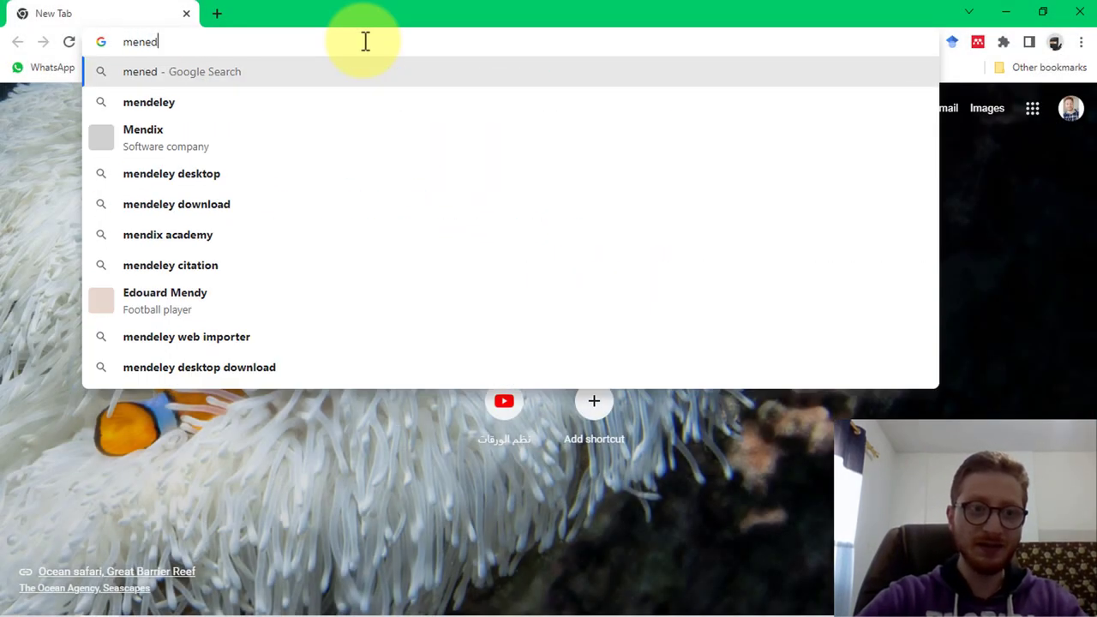
key(BackSpace)
key(BackSpace)
key(BackSpace)
key(BackSpace)
key(BackSpace)
text(men)
key(Return)
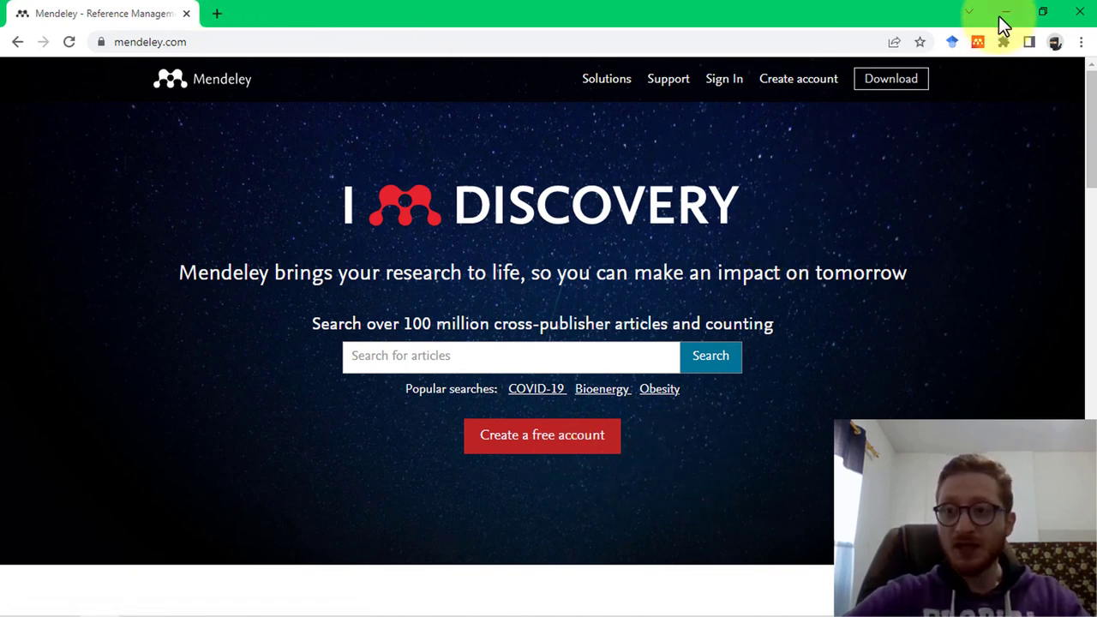
Close the browser and launch the Mendeley Reference Manager desktop application.
click(1077, 10)
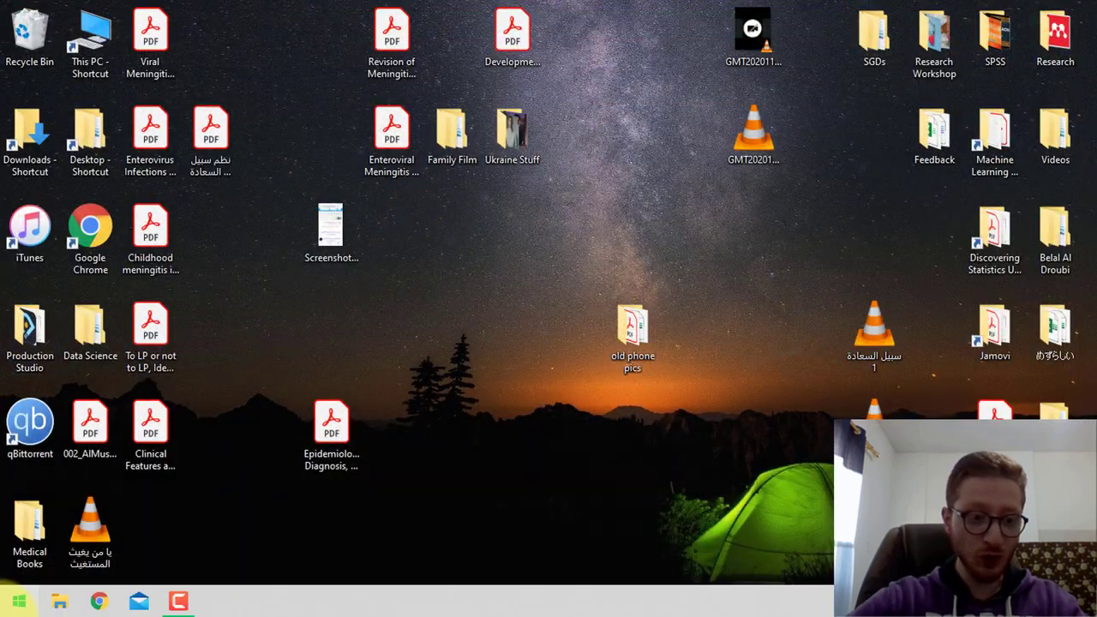
click(19, 601)
text(men)
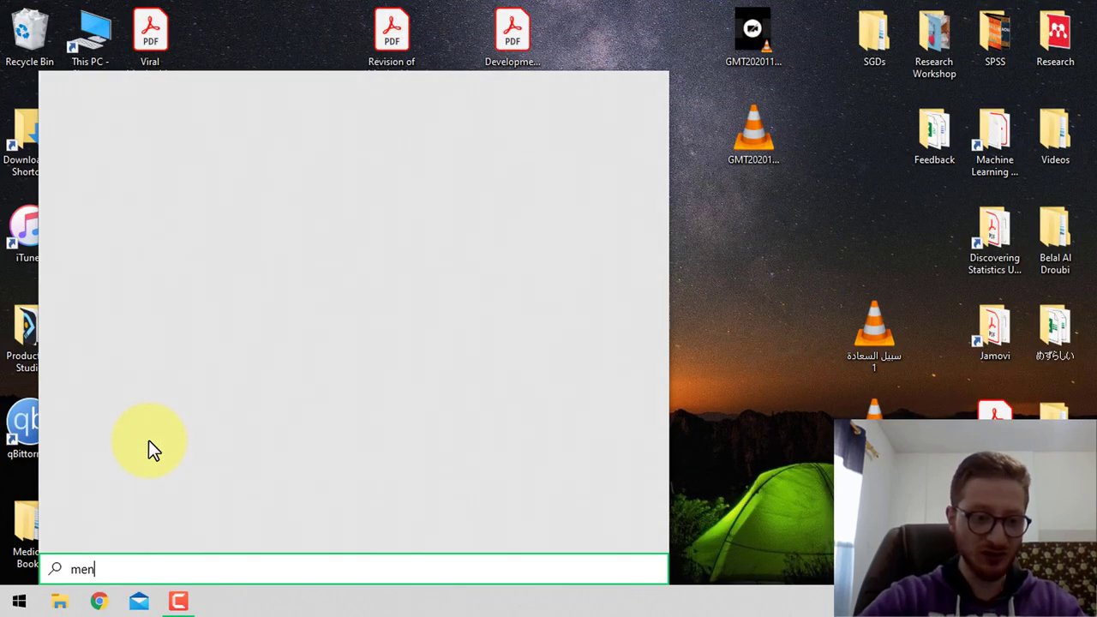
key(Return)
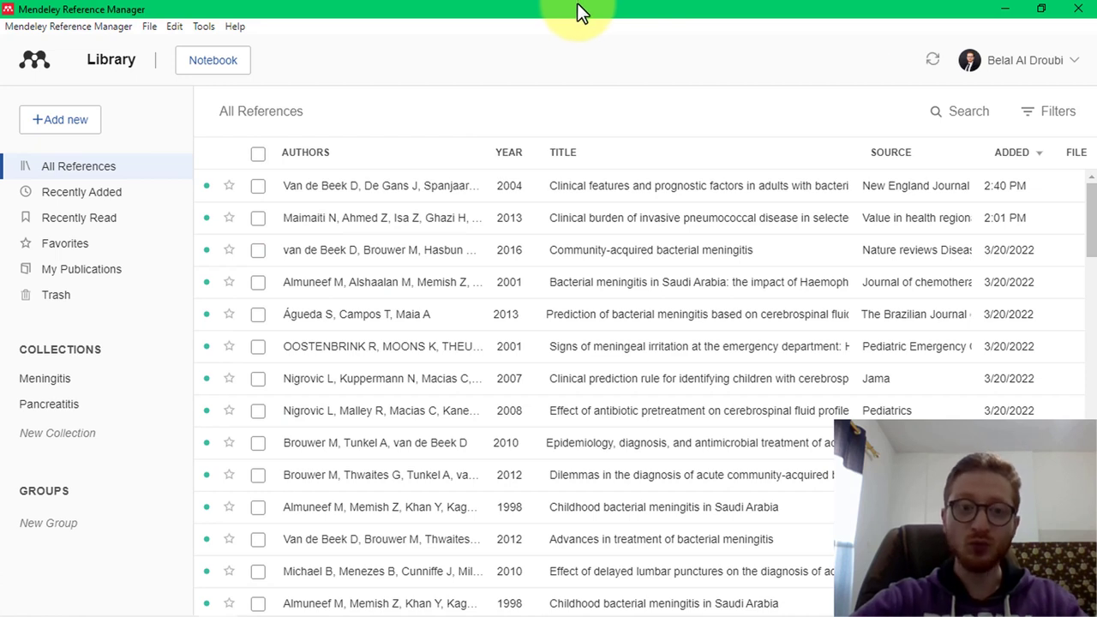
Examine the available tools for installing Mendeley Web Importer and Mendeley Cite for Microsoft Word.
click(149, 27)
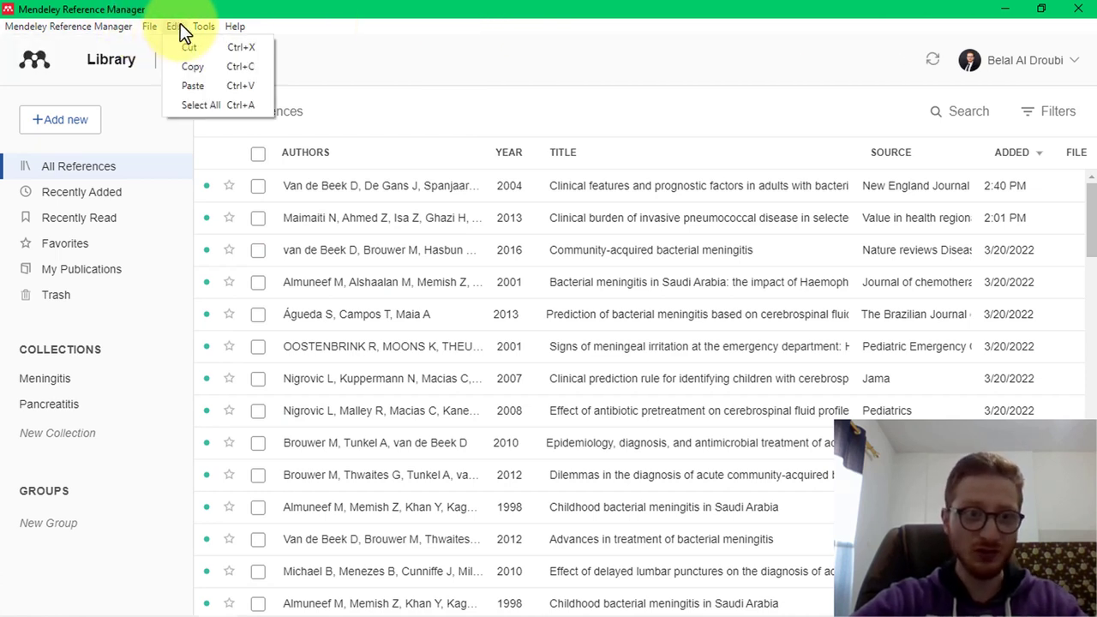
mouse_move(207, 31)
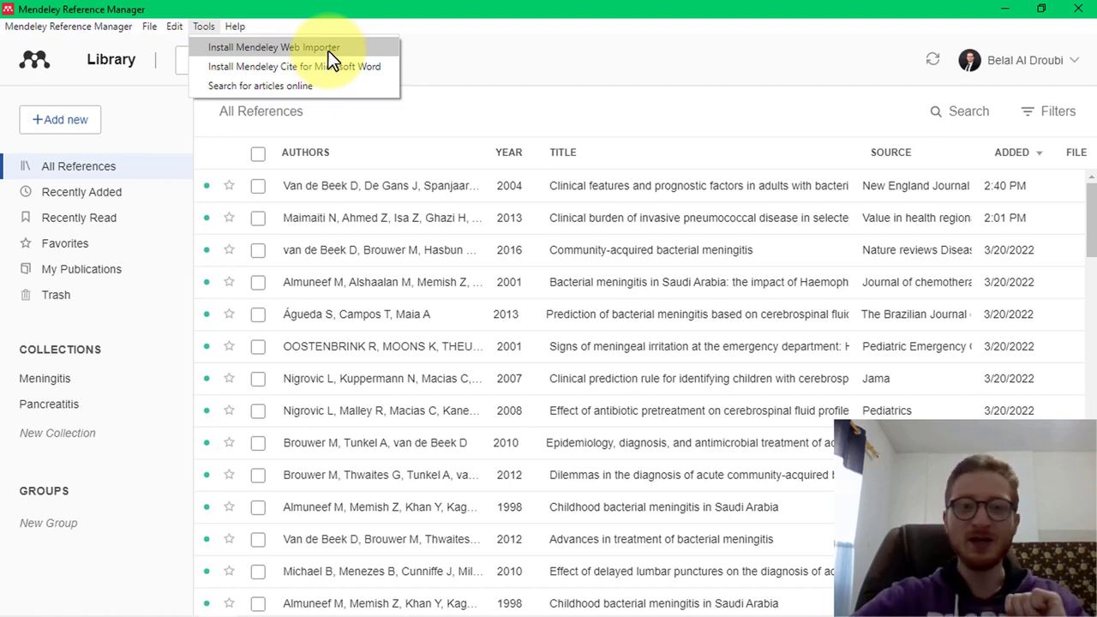
click(572, 34)
drag(570, 8, 543, 2)
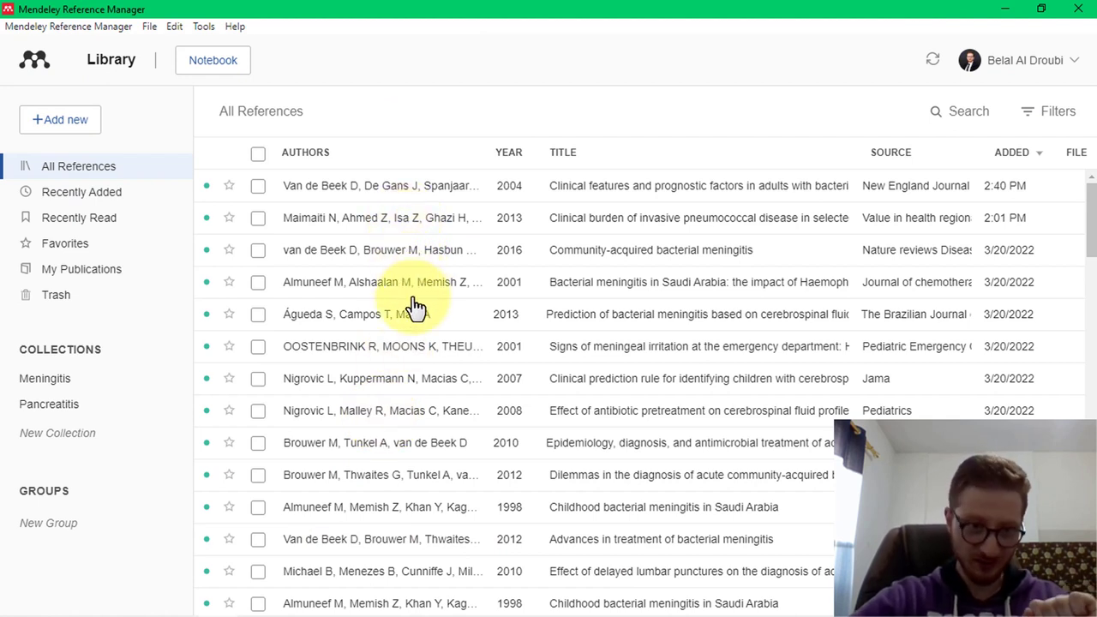
Uncover the desktop's Research folder and open its Meningitis > Submission subfolder.
drag(619, 11, 608, 187)
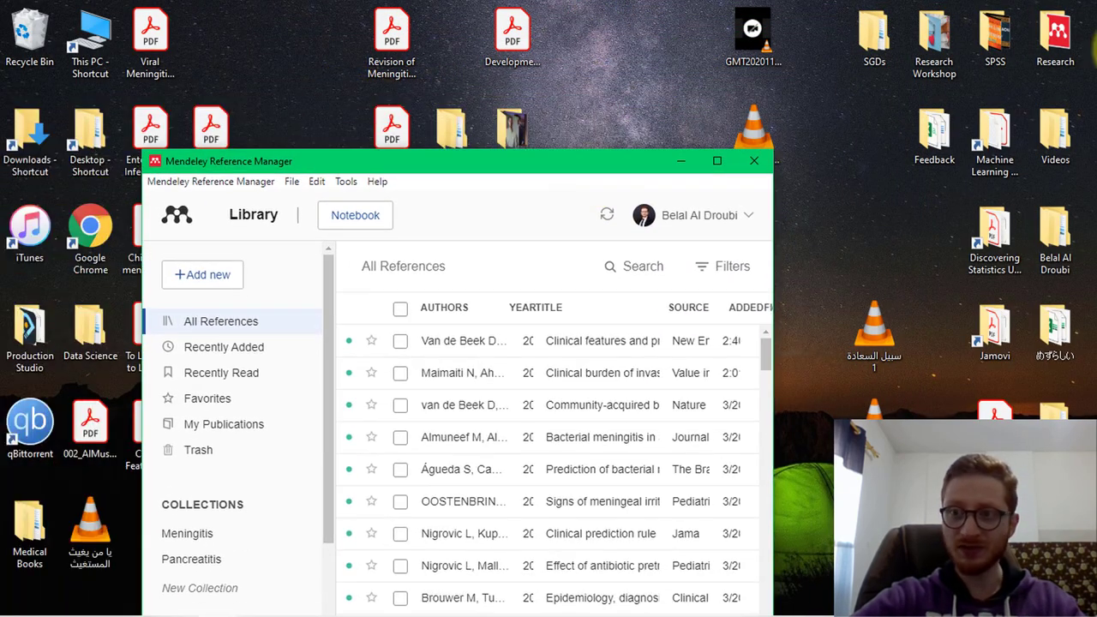
double_click(1056, 47)
key(Up)
key(Return)
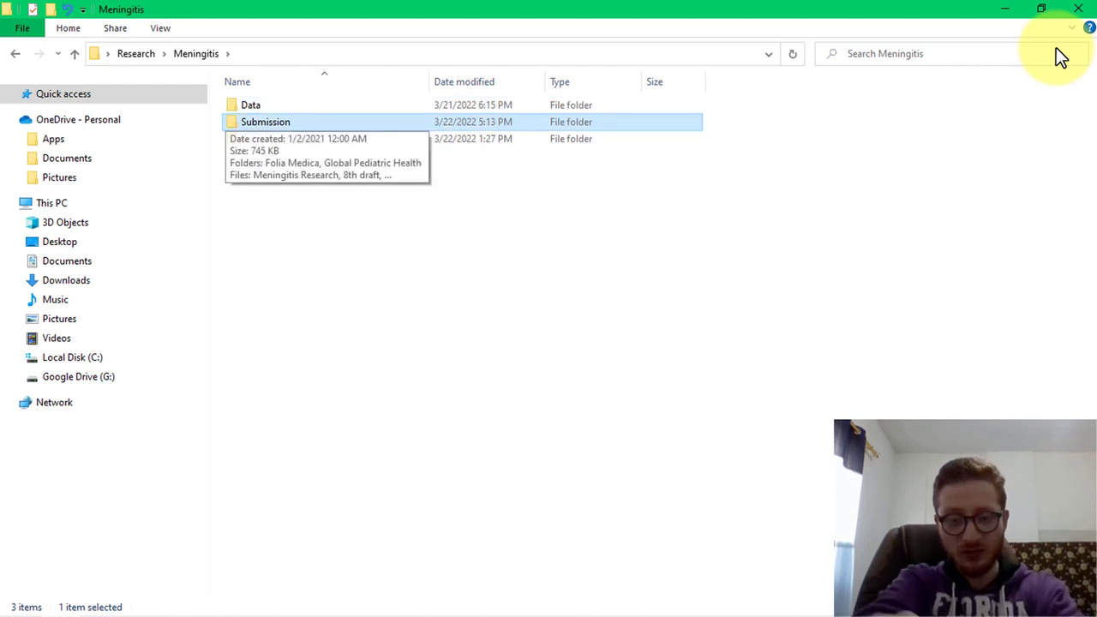
key(Up)
key(Down)
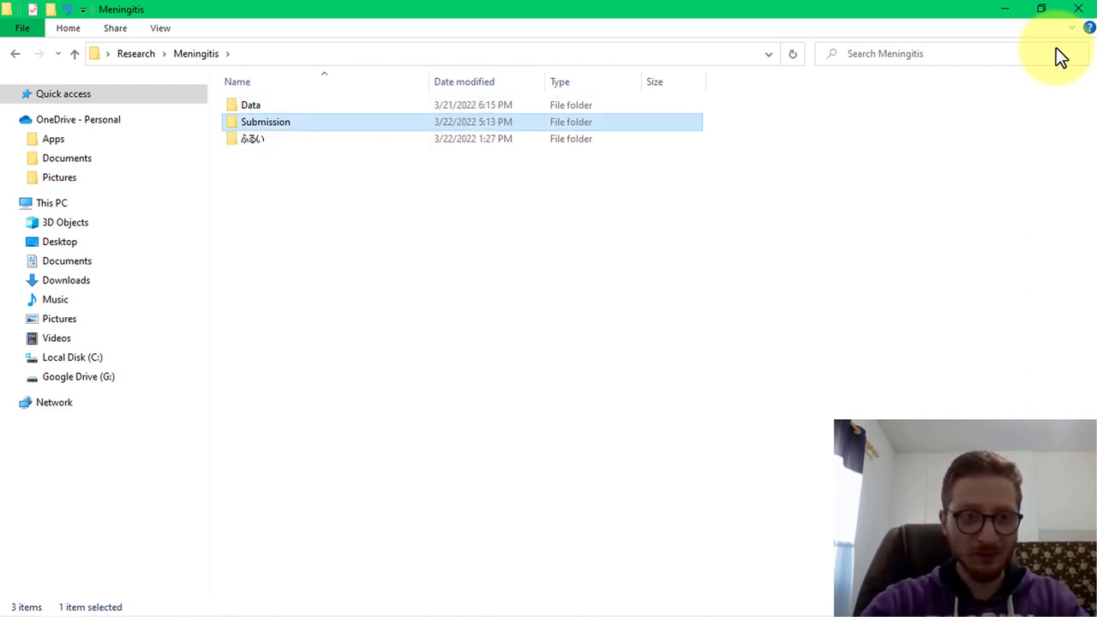
key(Return)
Open the Word document "Meningitis Research, 8th draft" from the Submission folder.
key(Down)
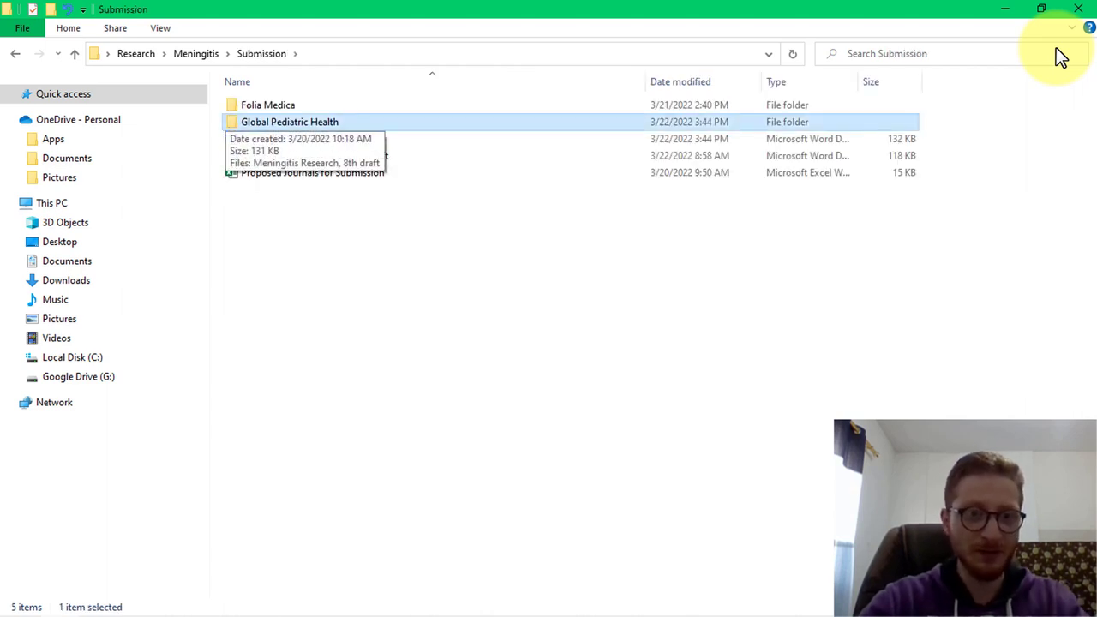
key(Down)
key(Up)
key(Down)
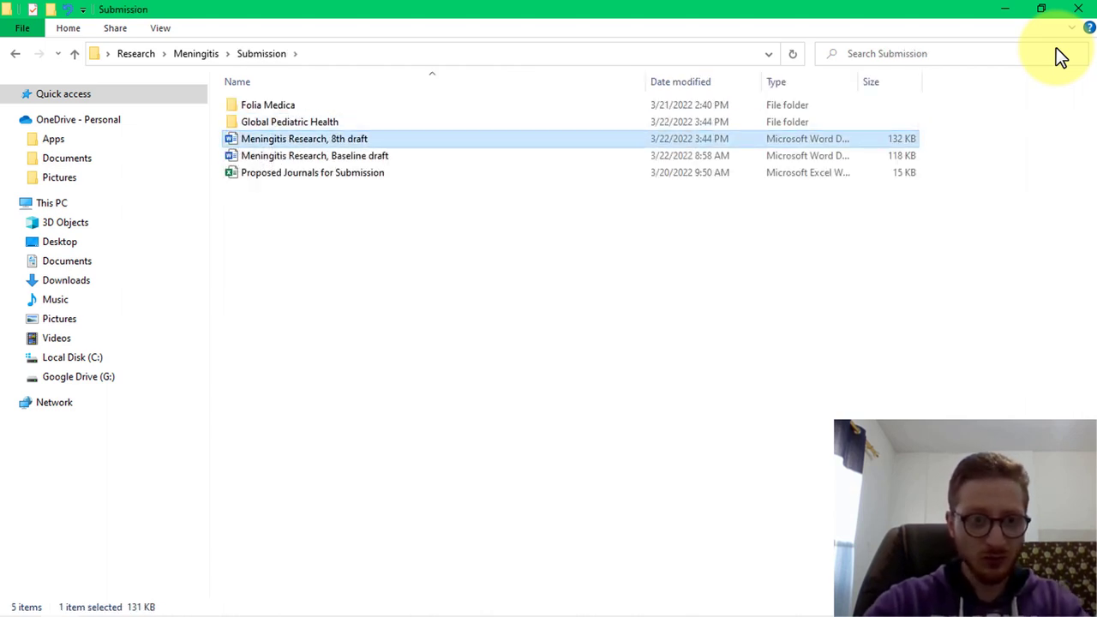
key(Down)
key(Up)
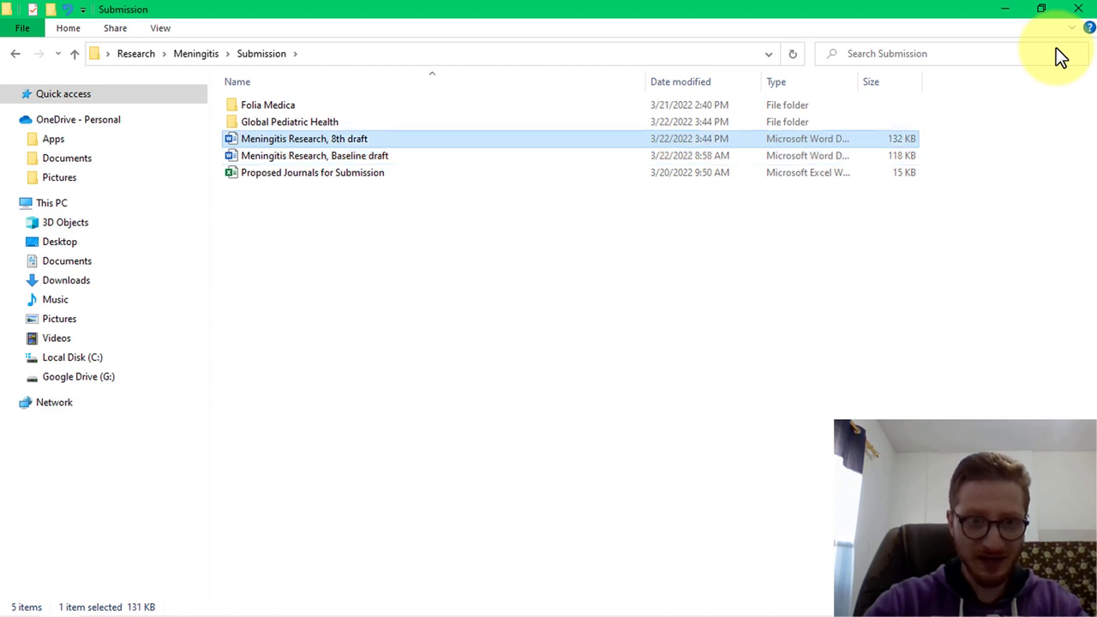
key(Return)
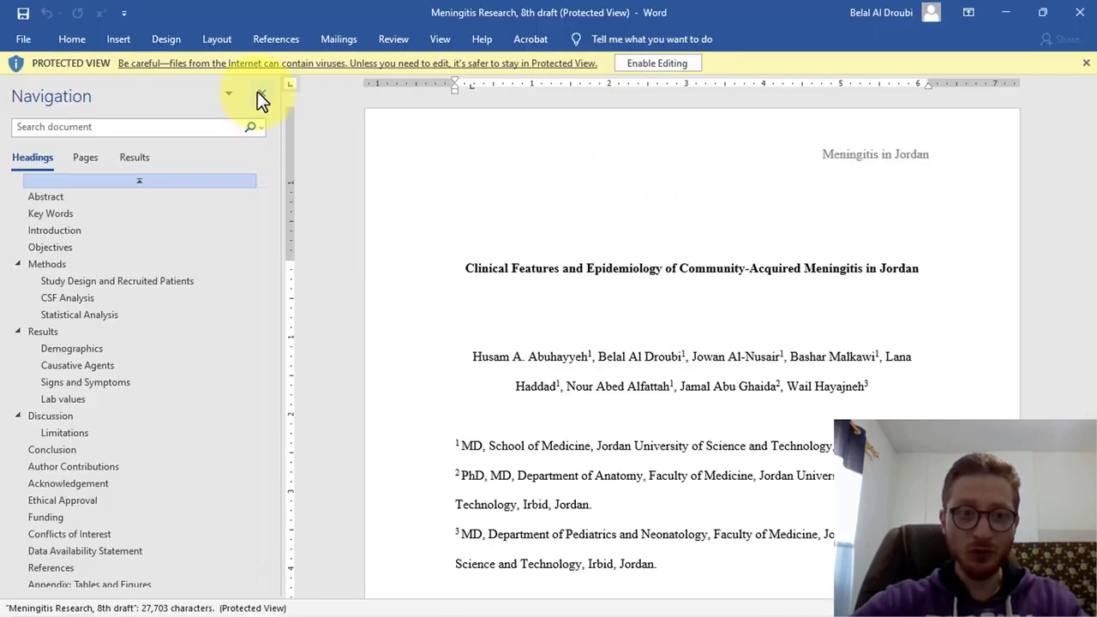
Enable editing of the document and clear the navigation pane, ribbon and licence notice from the workspace.
click(260, 92)
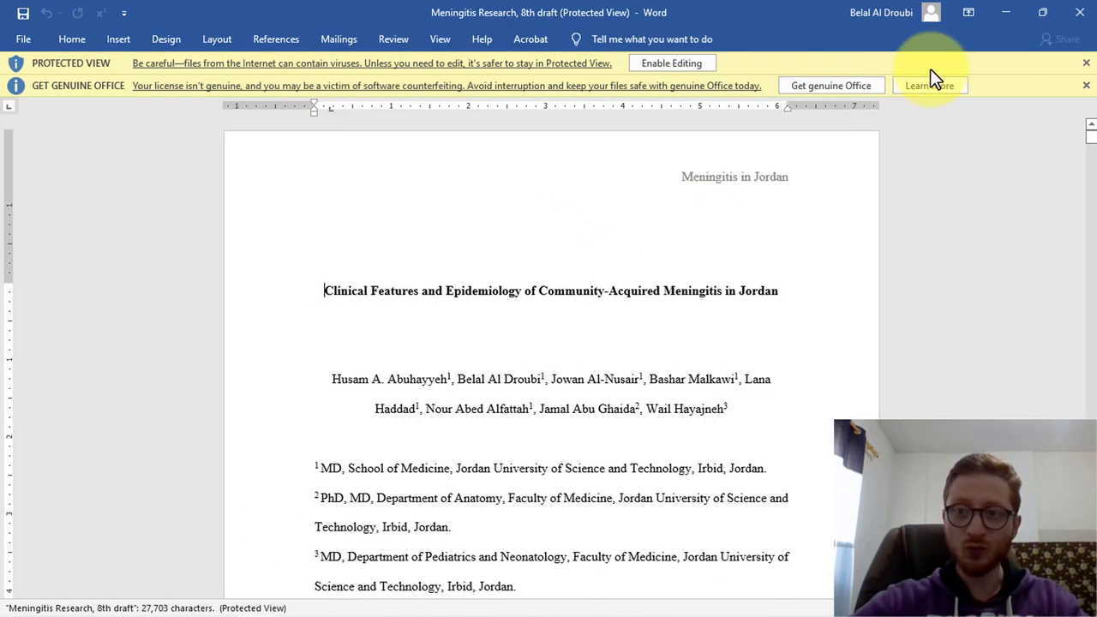
click(693, 64)
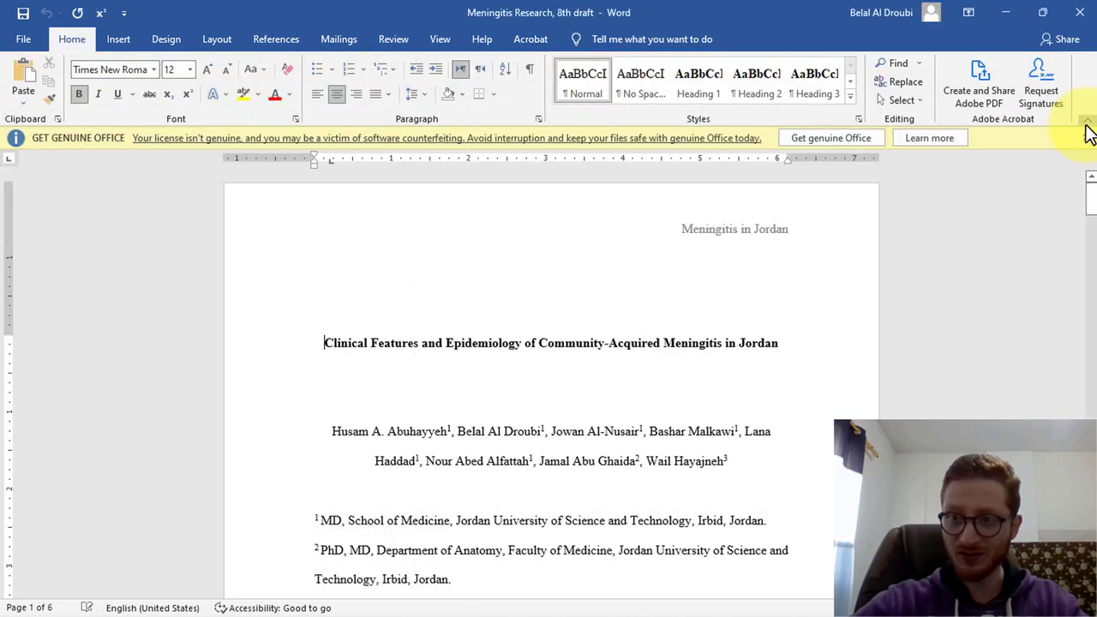
click(1086, 120)
click(1086, 89)
Place the cursor at the end of the Introduction's third paragraph, after "take the lead".
drag(1090, 110, 1091, 142)
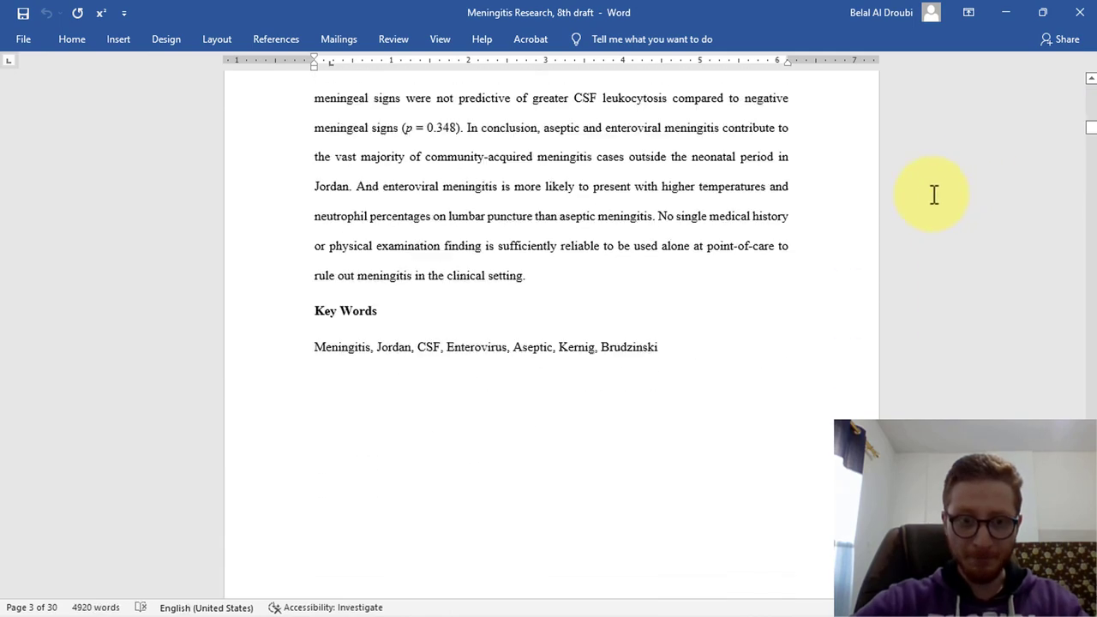
scroll(896, 198, down, 8)
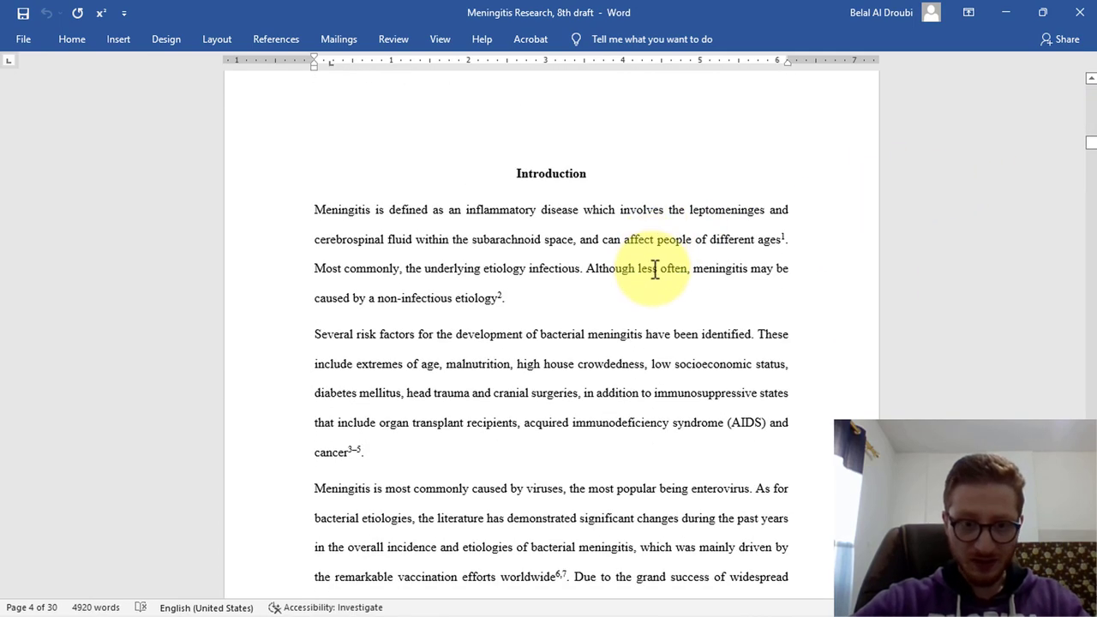
scroll(653, 271, down, 1)
scroll(657, 285, up, 3)
scroll(656, 286, down, 1)
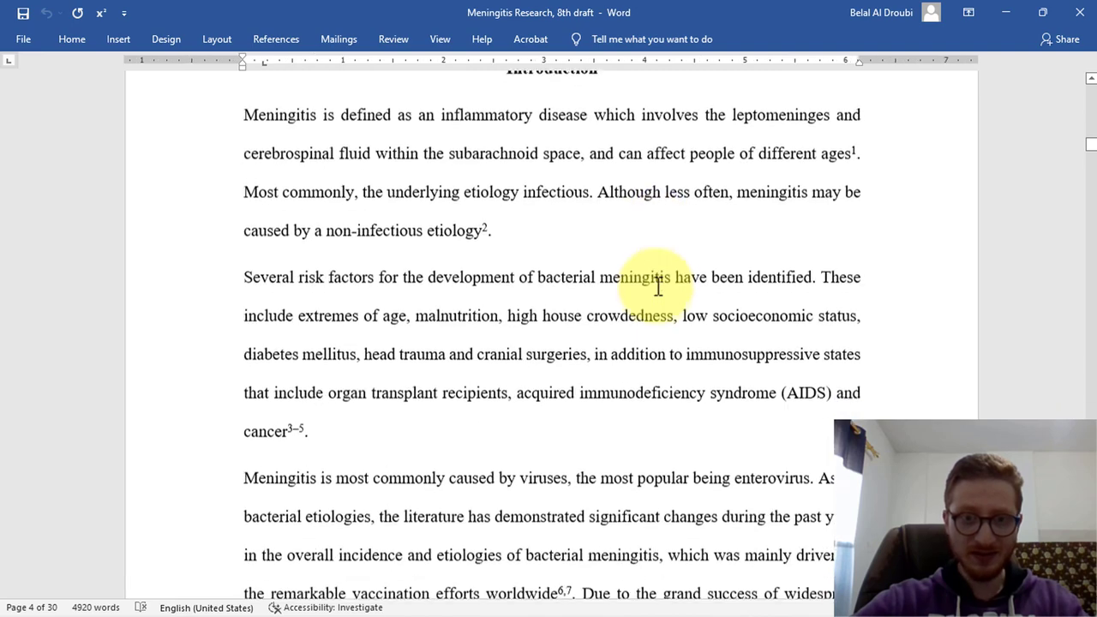
scroll(656, 286, up, 2)
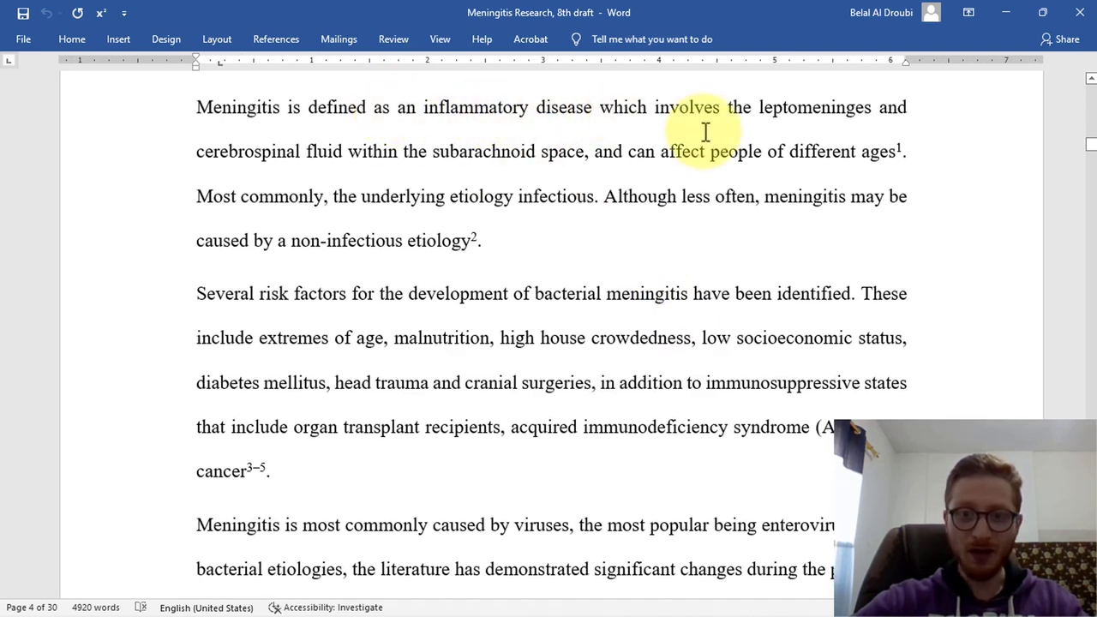
scroll(651, 317, down, 4)
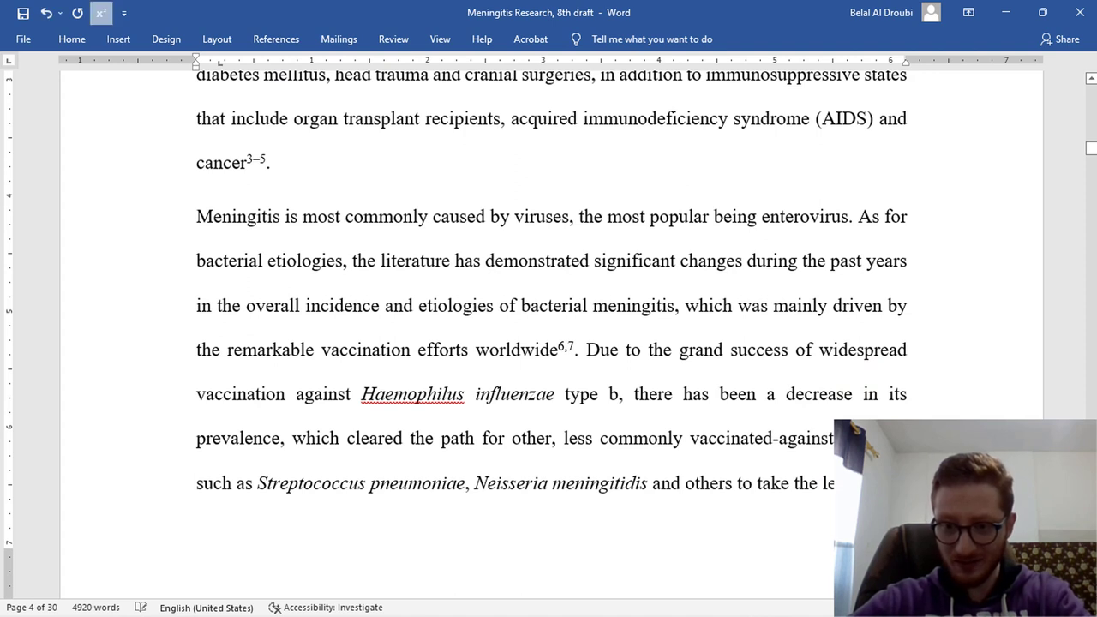
click(830, 487)
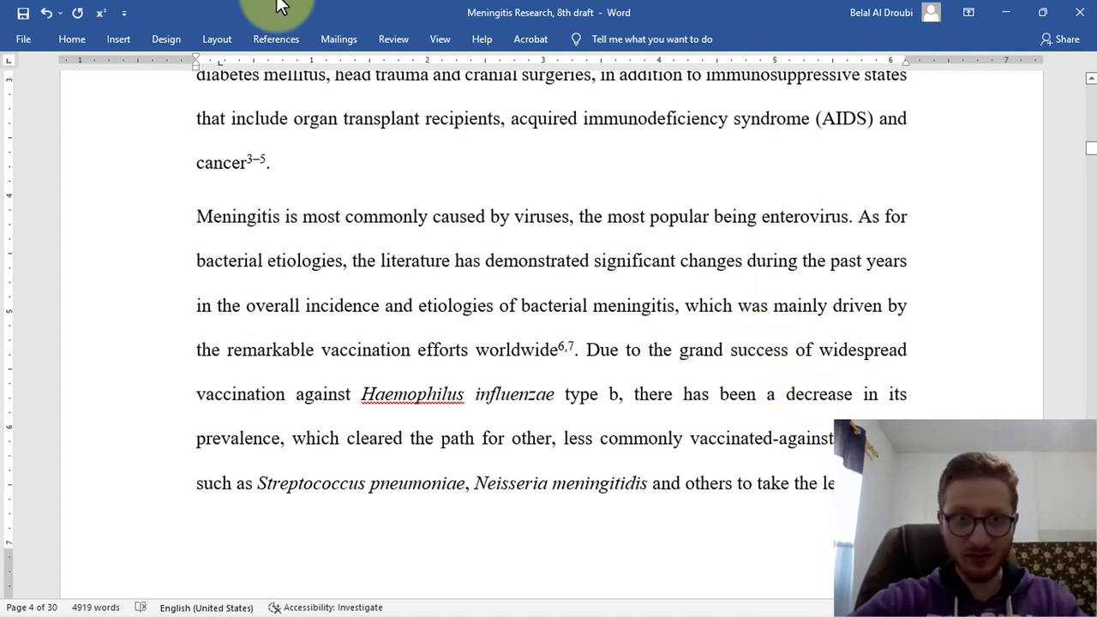
Open Mendeley Cite beside the document and end the "take the lead" sentence with a period.
click(291, 40)
double_click(291, 39)
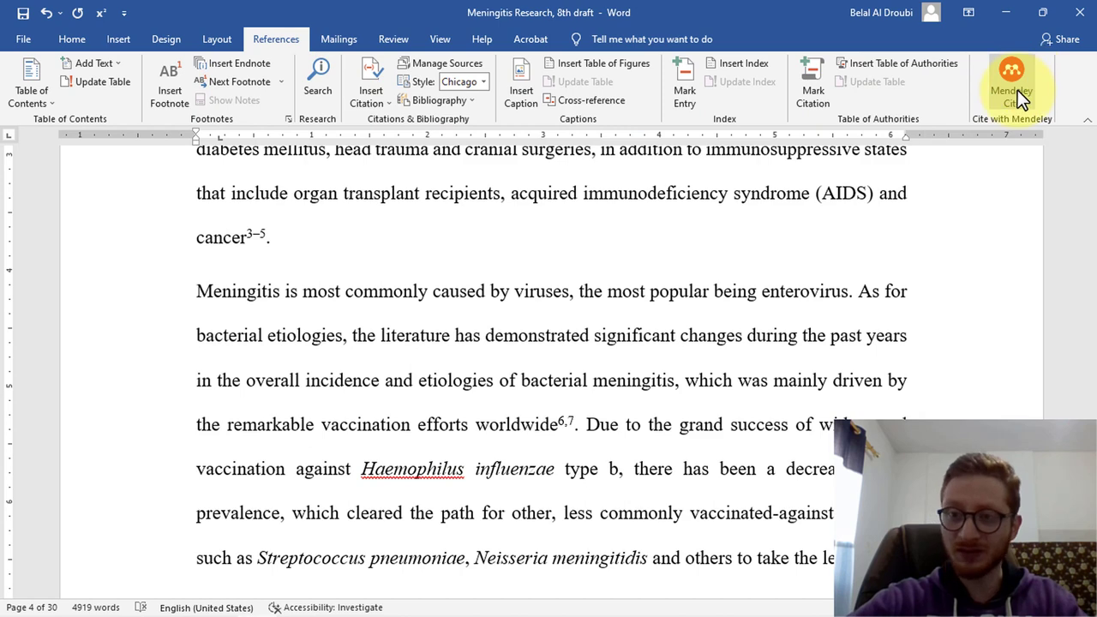
click(1007, 96)
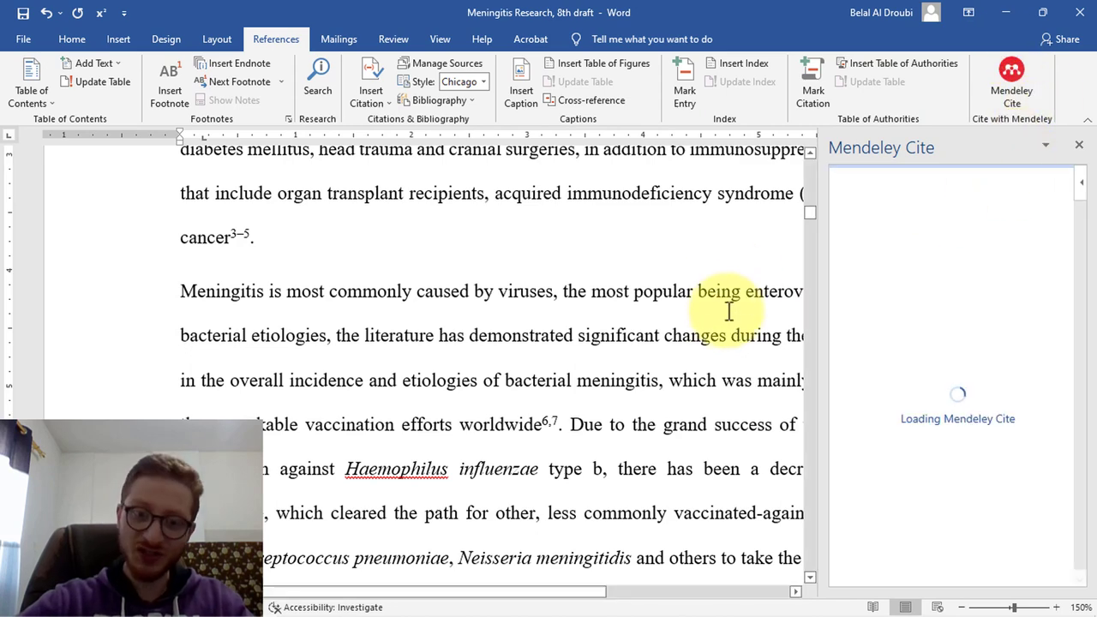
scroll(725, 368, down, 2)
scroll(721, 366, down, 1)
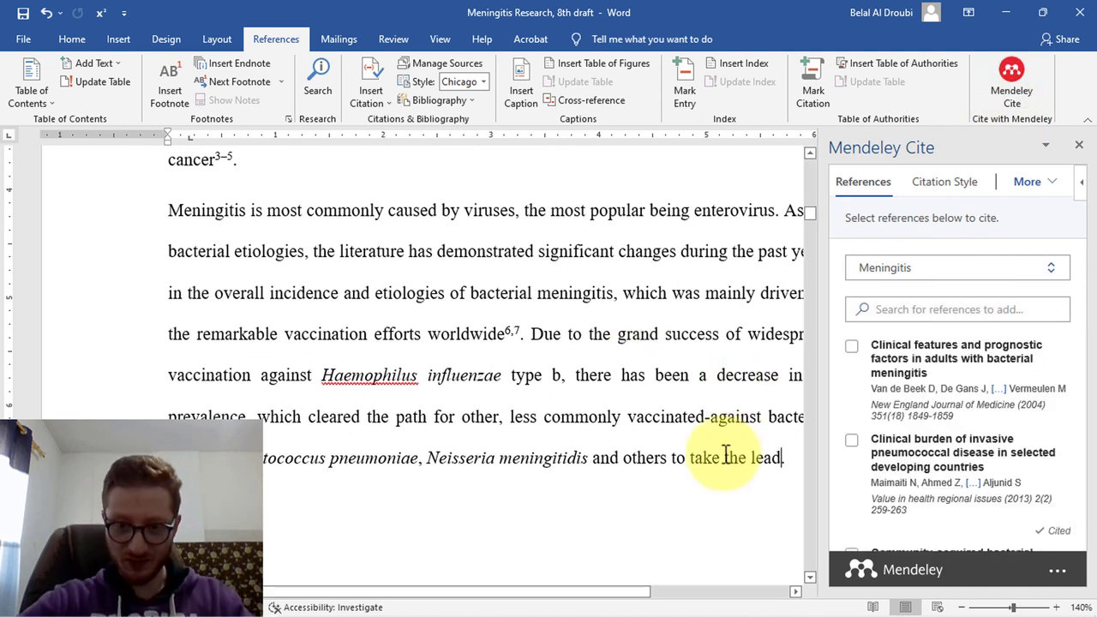
text(.)
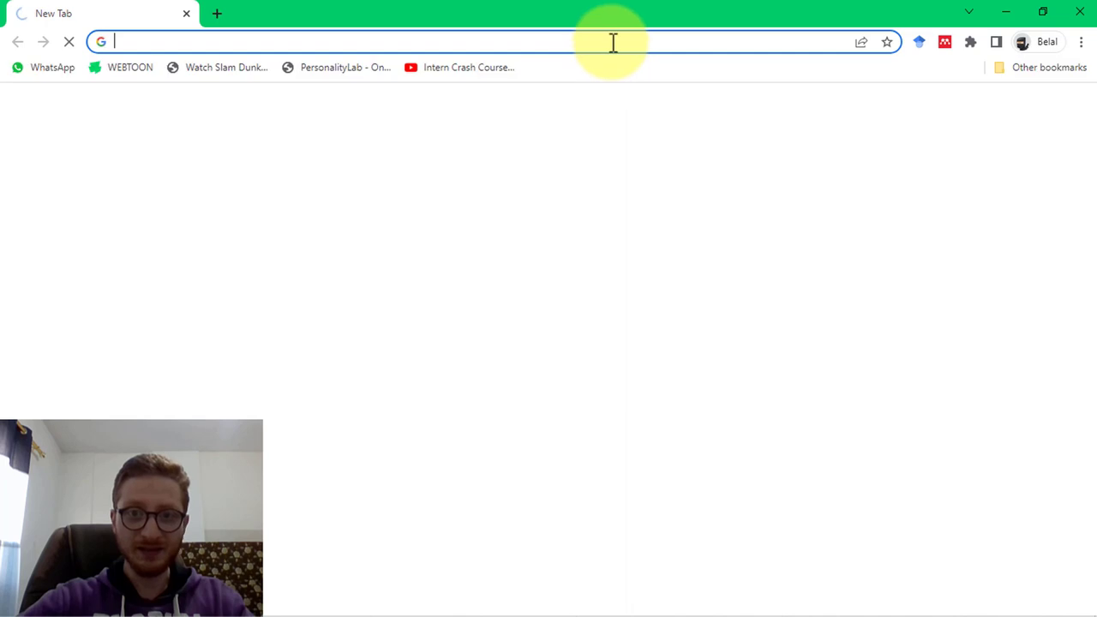
Switch to Chrome, search Google for "dilemmas in the diagnosis of acute community-acquired bacterial meningitis", and close the results.
click(612, 42)
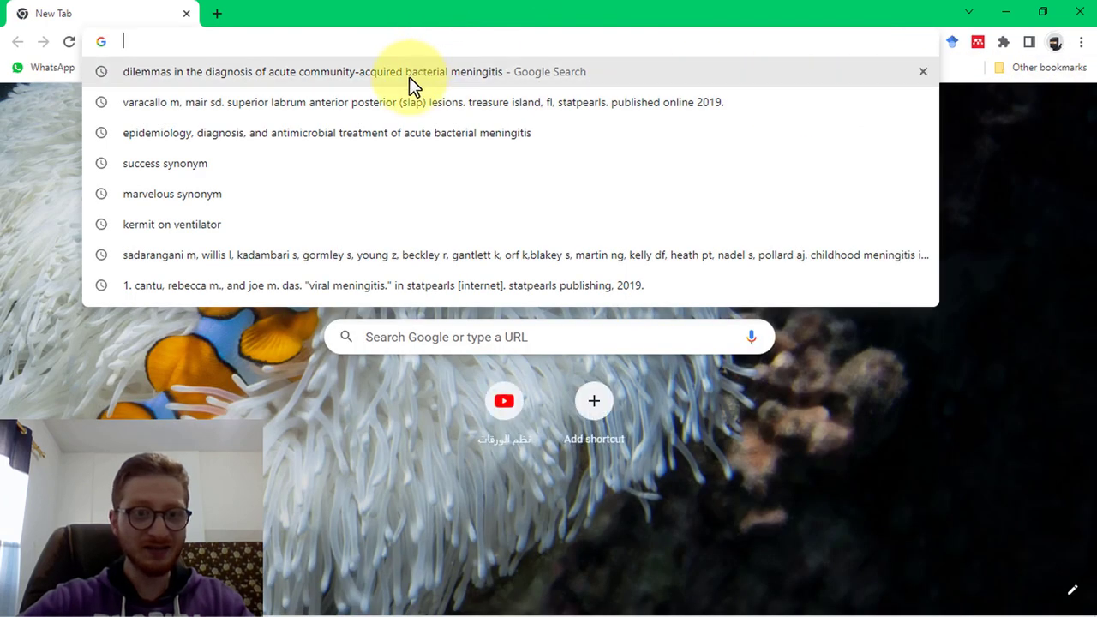
click(409, 76)
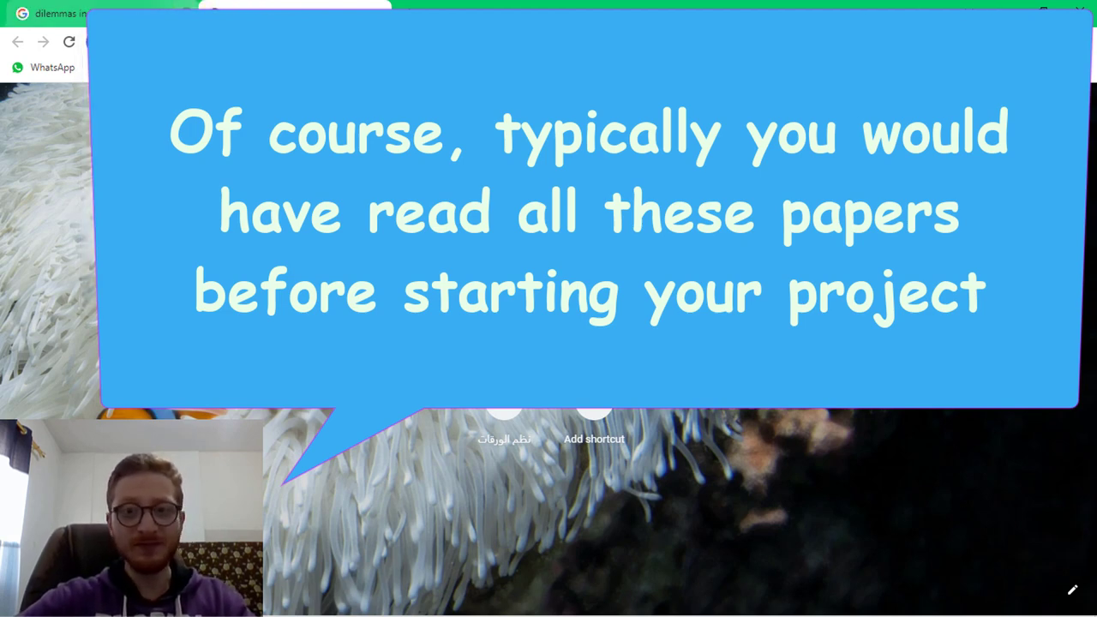
key(ctrl+w)
Paste the article title "Dilemmas in the diagnosis of acute community-acquired bacterial meningitis" into the Google Scholar search popup.
click(949, 43)
key(ctrl+v)
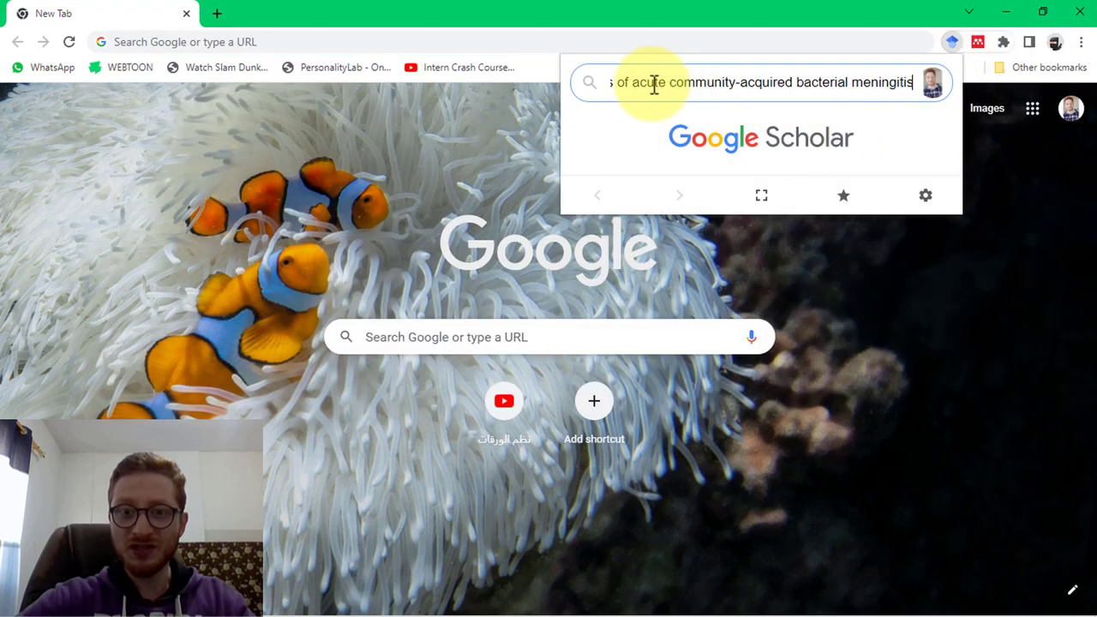
drag(643, 82, 519, 91)
click(693, 86)
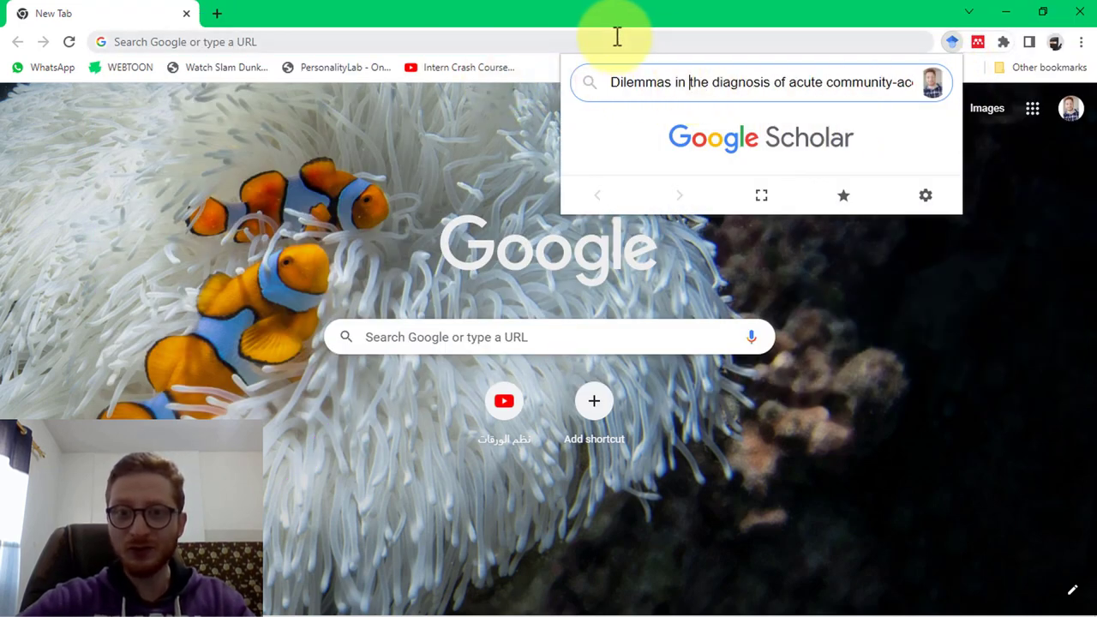
Enter "Dilemmas in the diagnosis of acute community-acquired bacterial meningitis" in the browser's address bar and select the whole title.
click(569, 43)
text(Dilemmas in the diagnosis of acute community-acquired bacterial meningitis)
drag(270, 43, 521, 48)
click(521, 44)
key(ctrl+a)
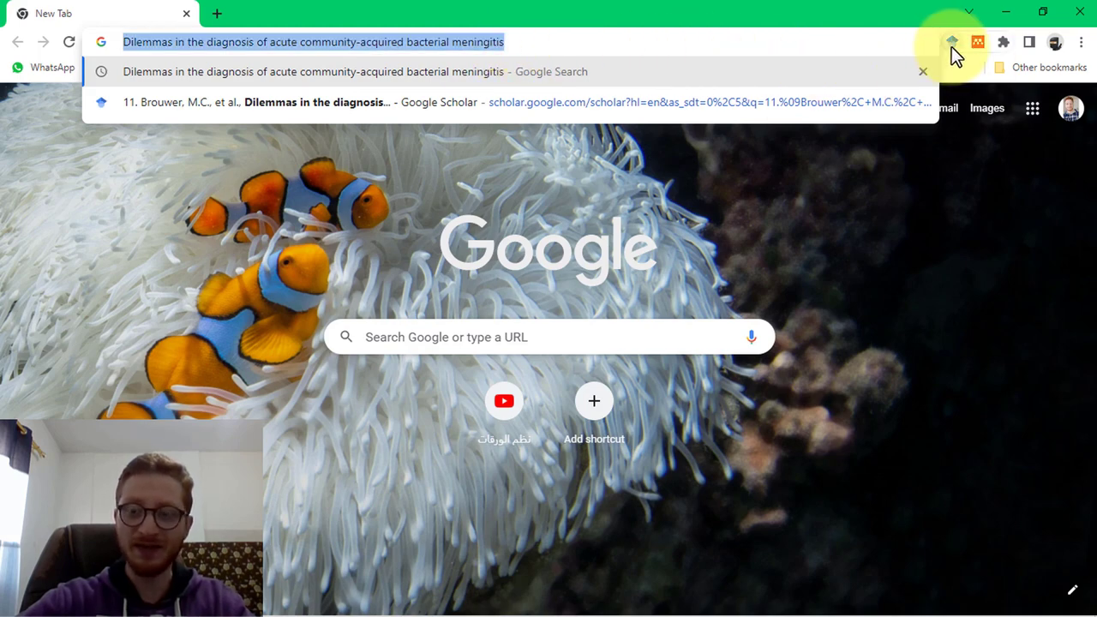
Move the article title from the address bar into the search field of the Google Scholar extension.
click(951, 45)
click(465, 42)
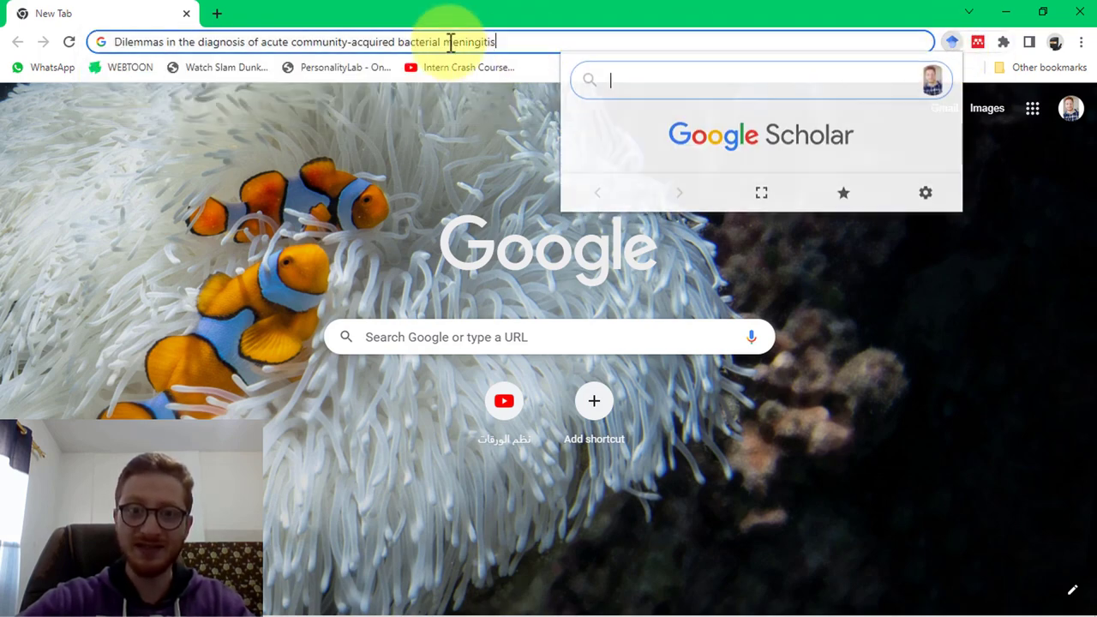
key(ctrl+x)
click(951, 45)
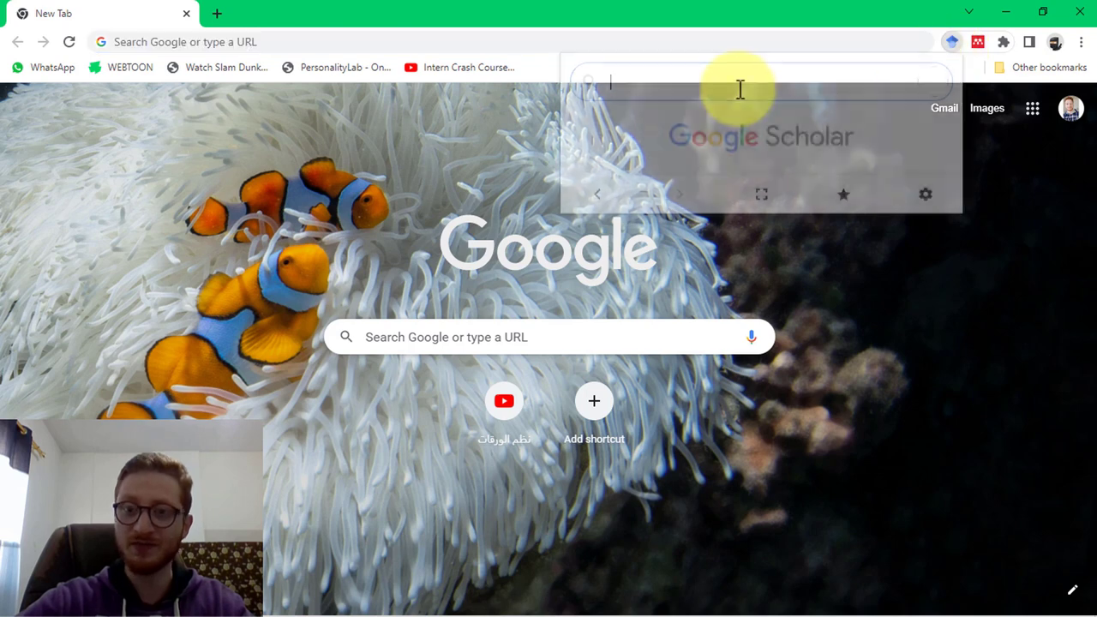
click(740, 91)
key(ctrl+v)
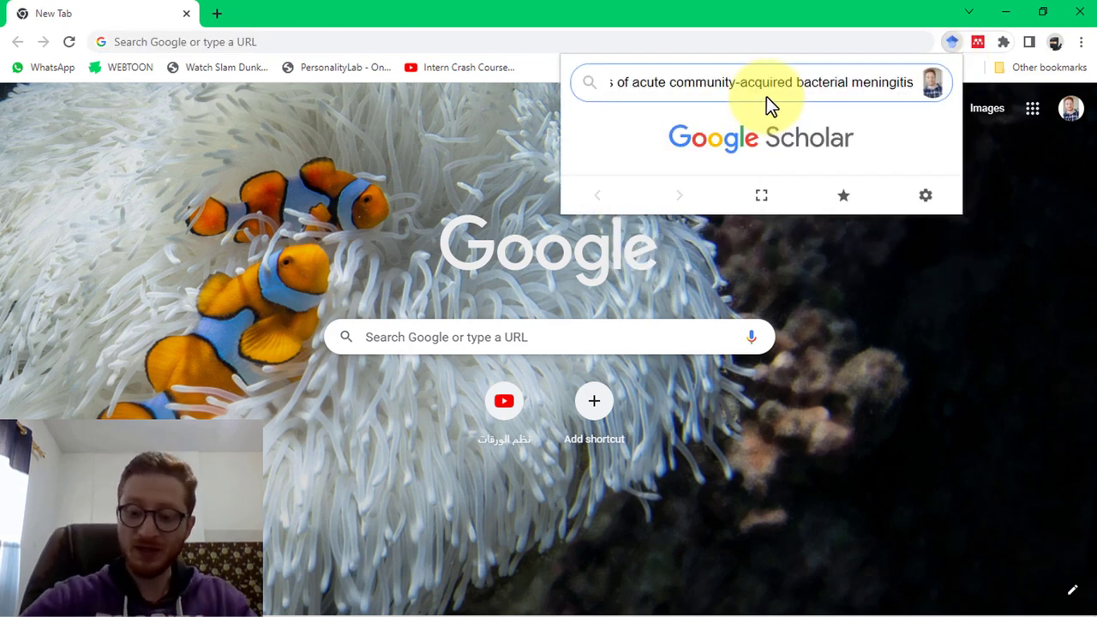
Run the Google Scholar search for the article title and export the matching article's citation in RefMan format.
key(Return)
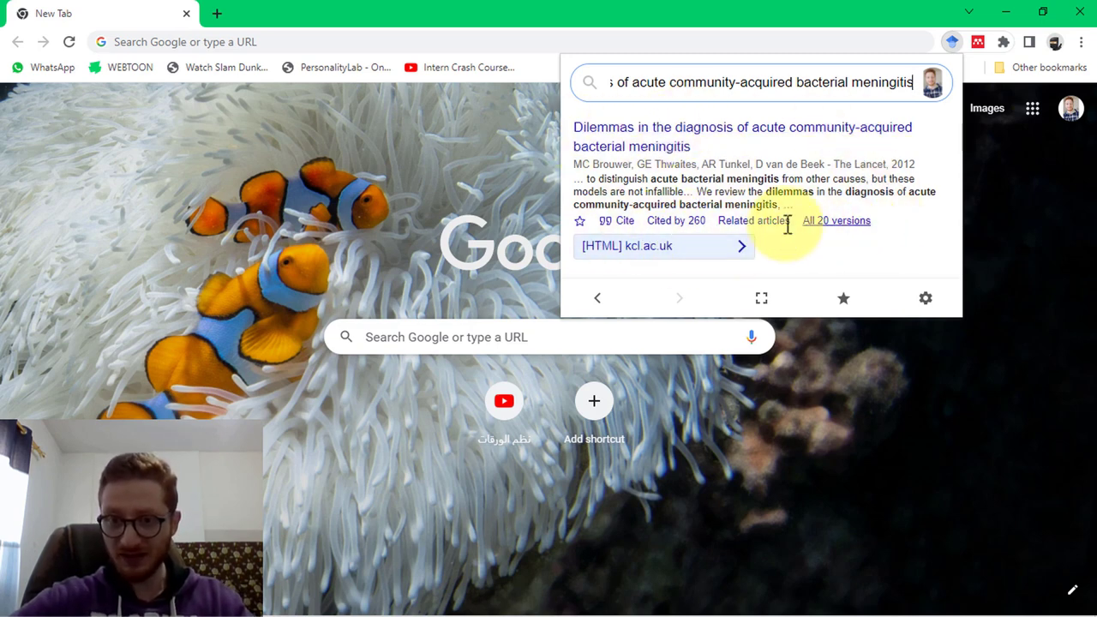
click(623, 225)
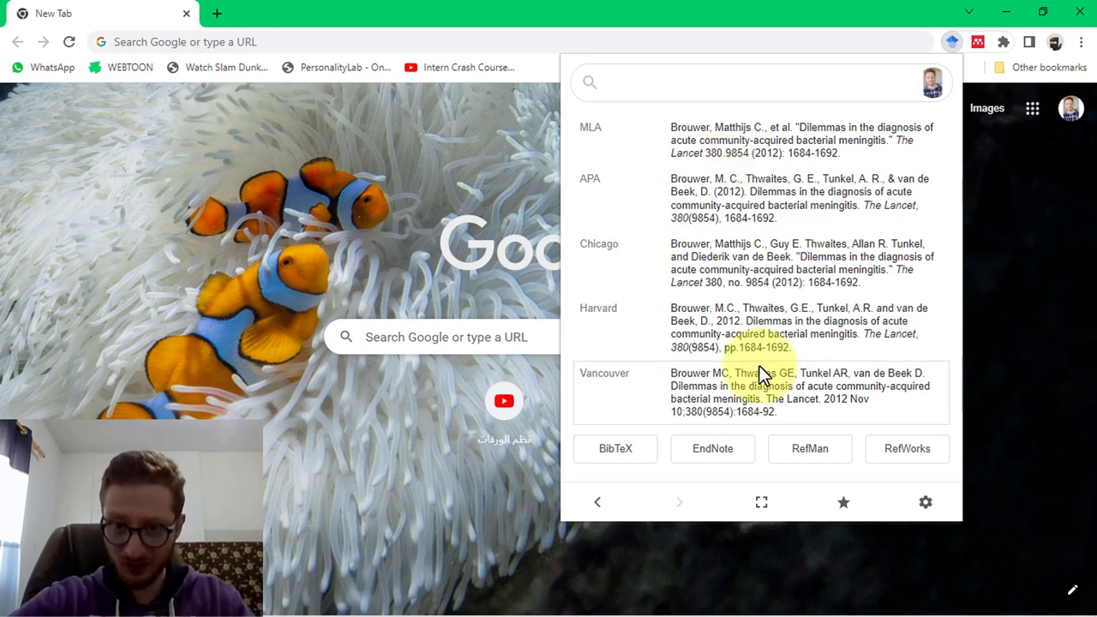
click(674, 191)
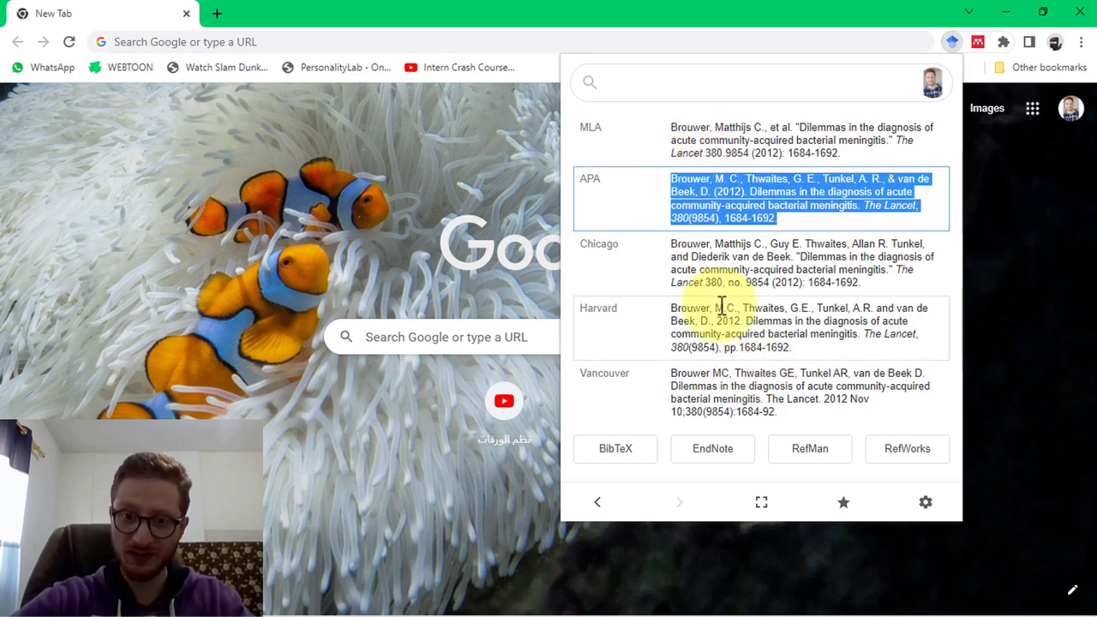
click(712, 268)
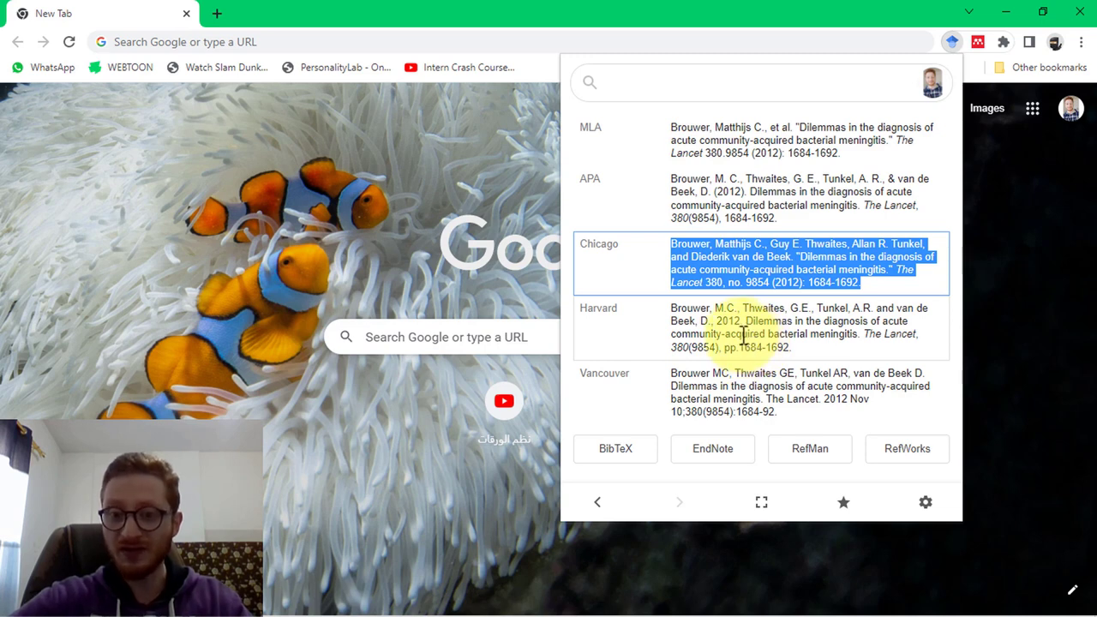
click(803, 455)
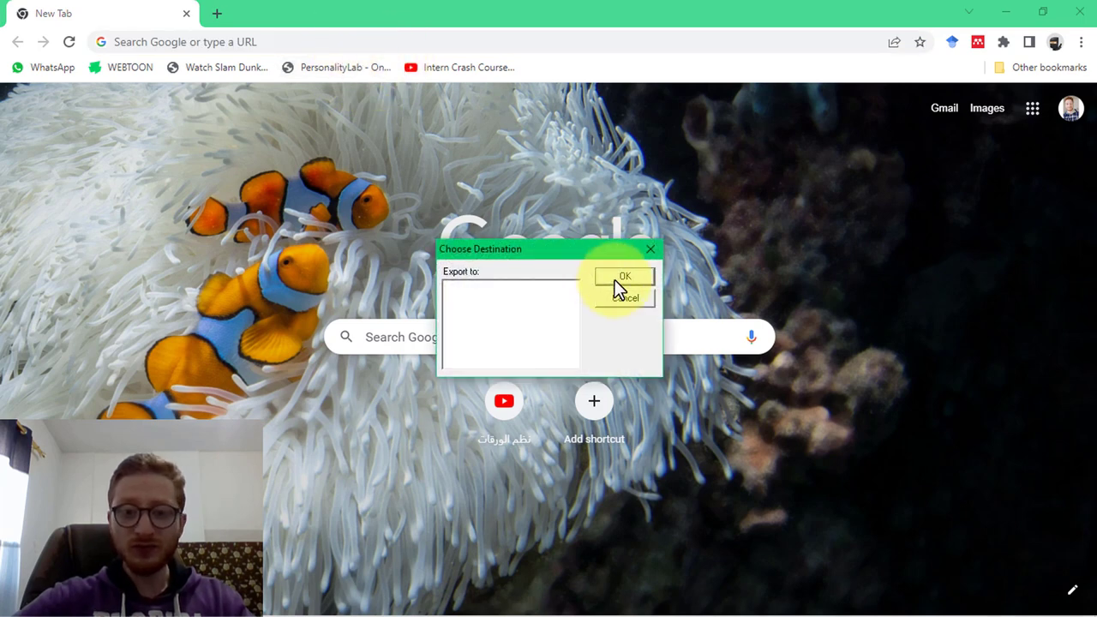
click(624, 276)
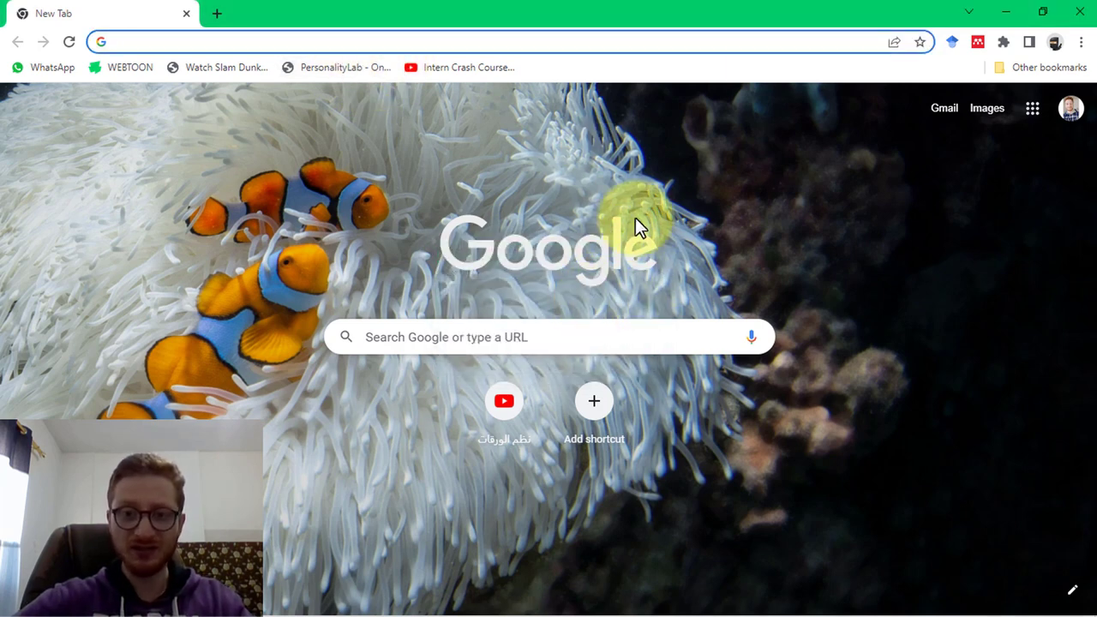
Close Chrome, shrink the Word and Submission folder windows, and open the Downloads folder from the desktop.
click(1079, 12)
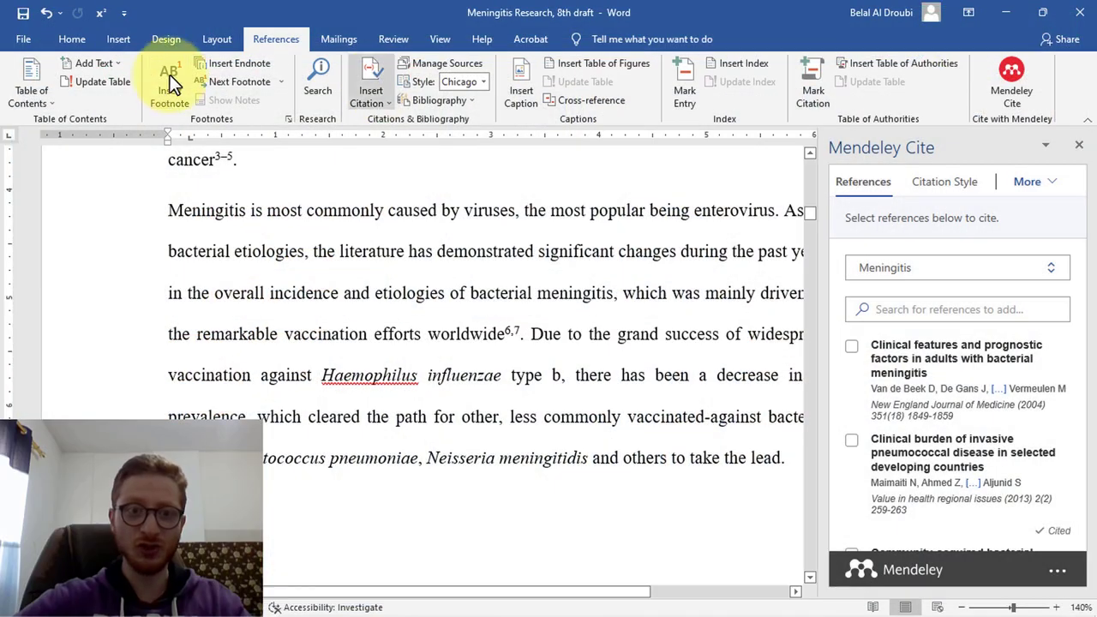
double_click(634, 12)
click(273, 13)
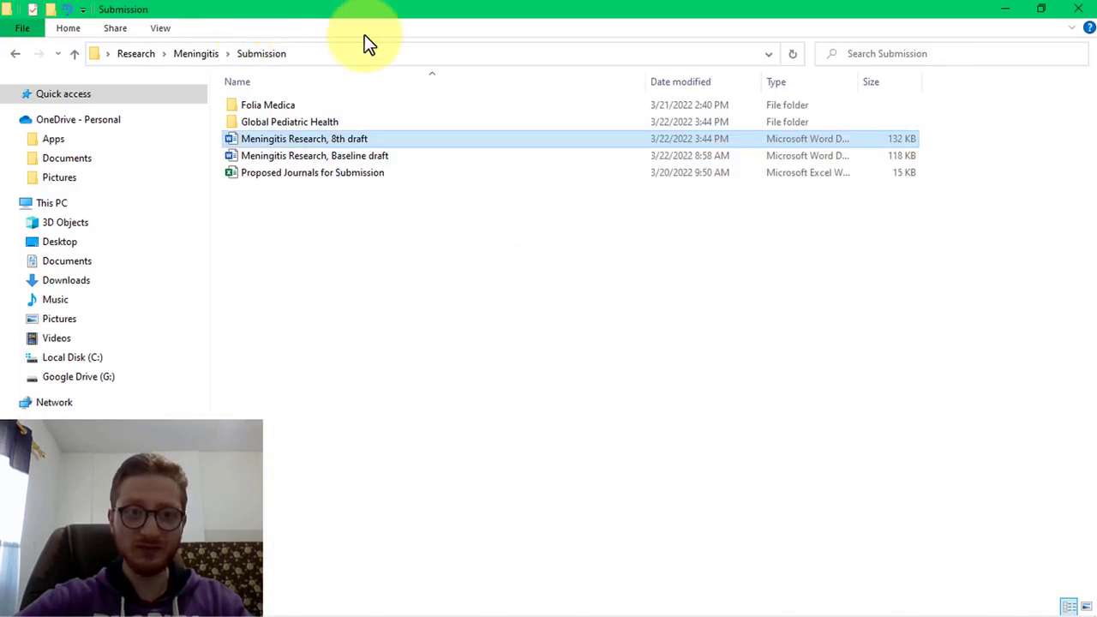
double_click(403, 12)
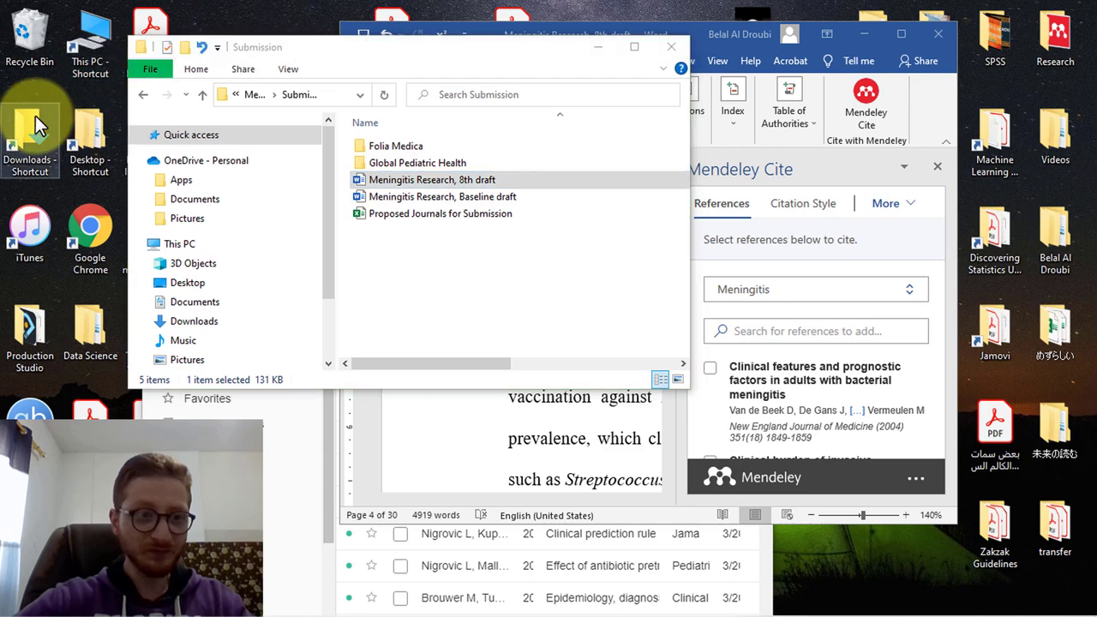
double_click(35, 120)
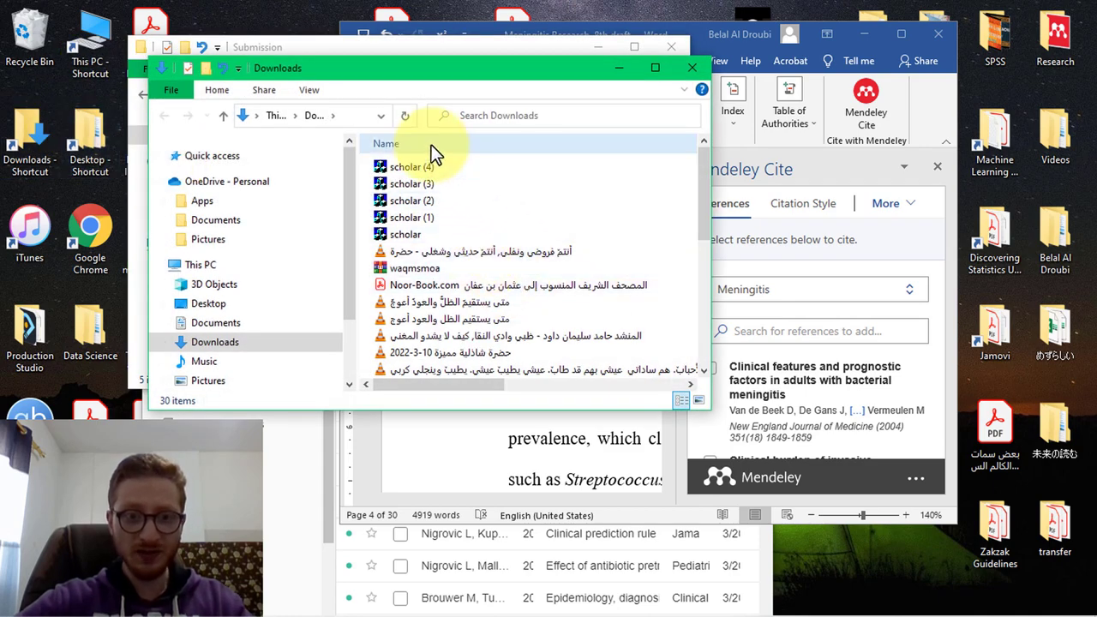
double_click(472, 67)
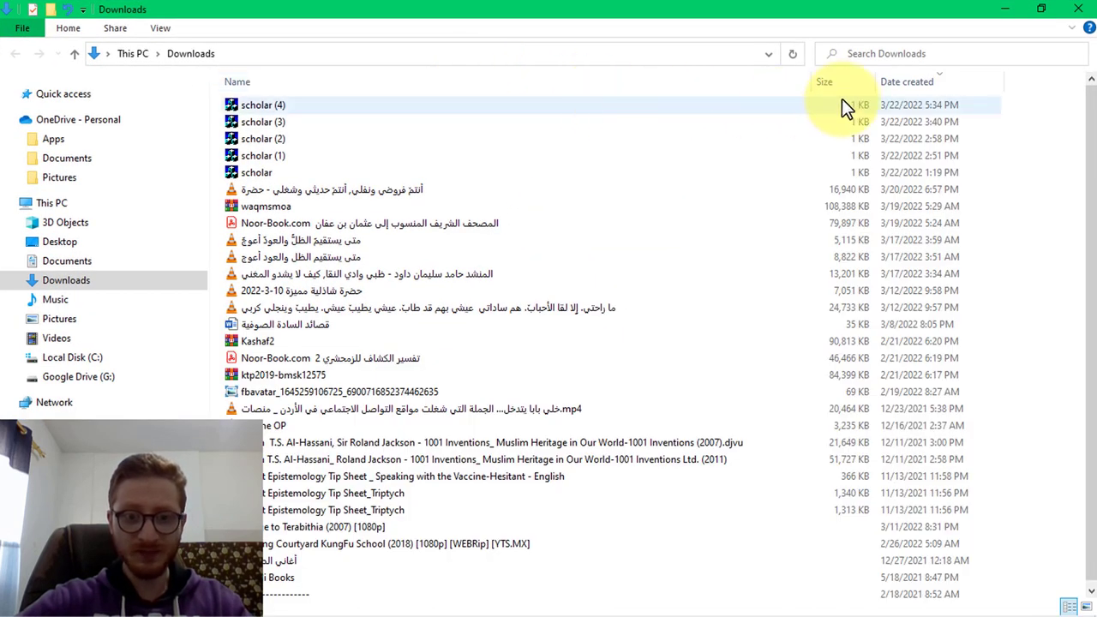
click(792, 53)
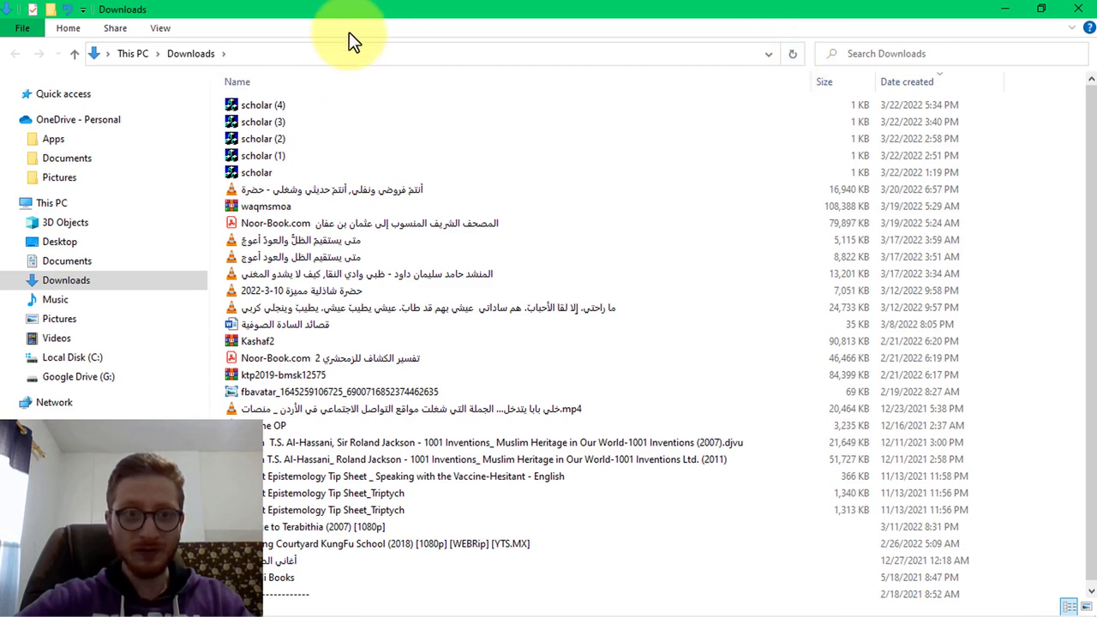
Restore the Downloads window to a smaller size, close the Submission folder, and move the Word window aside.
drag(344, 12, 296, 159)
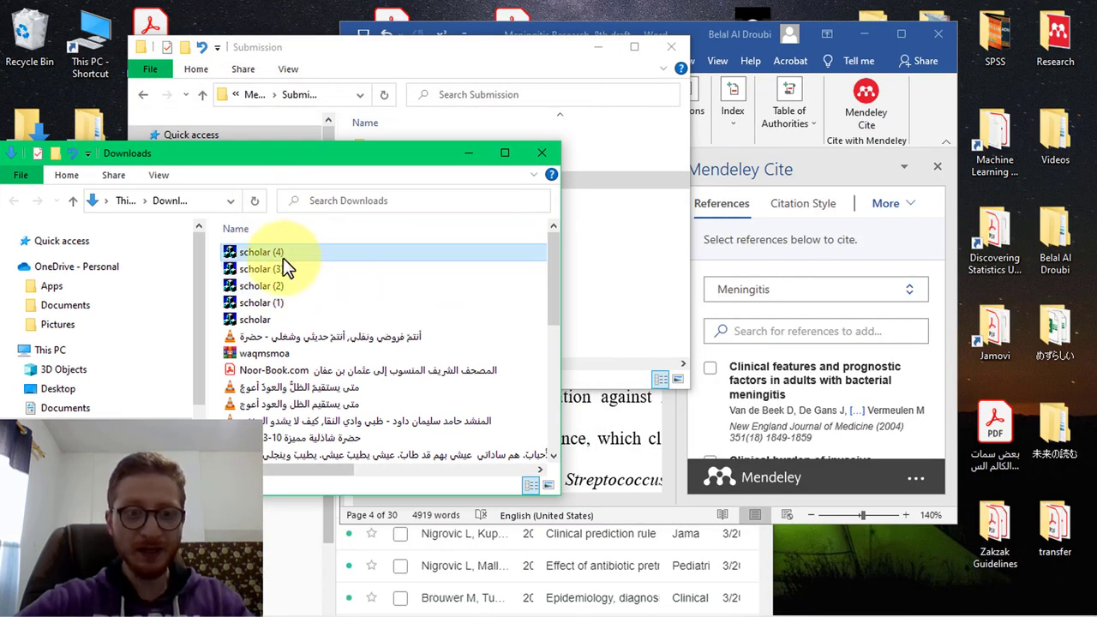
click(666, 50)
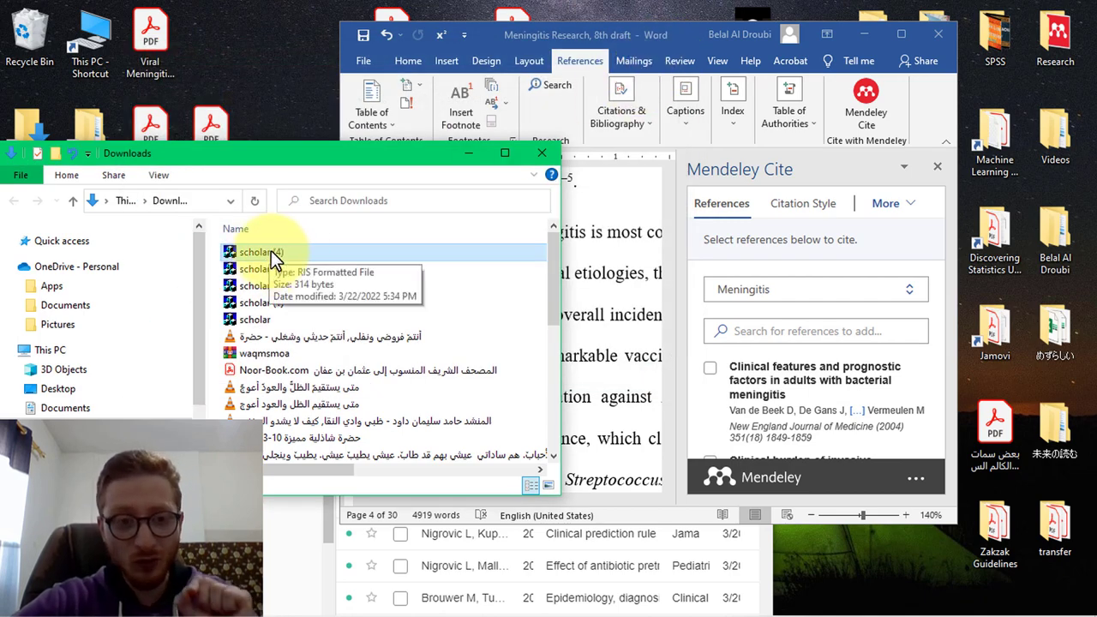
drag(525, 47, 589, 47)
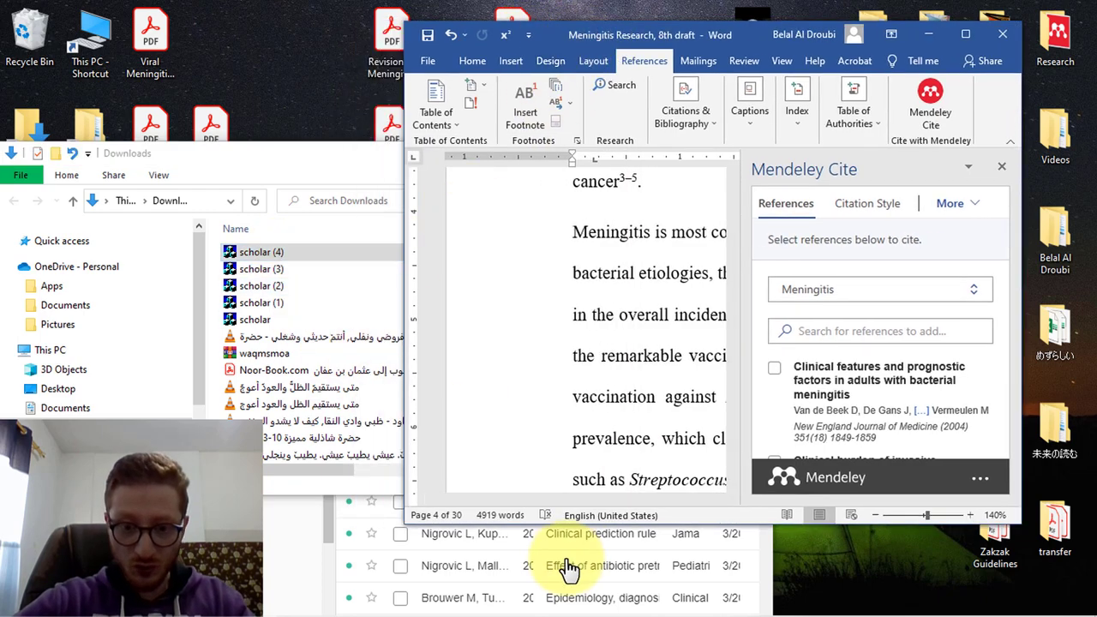
Place Mendeley Reference Manager beside the Downloads folder and add the scholar (4) RIS file to All References.
click(331, 535)
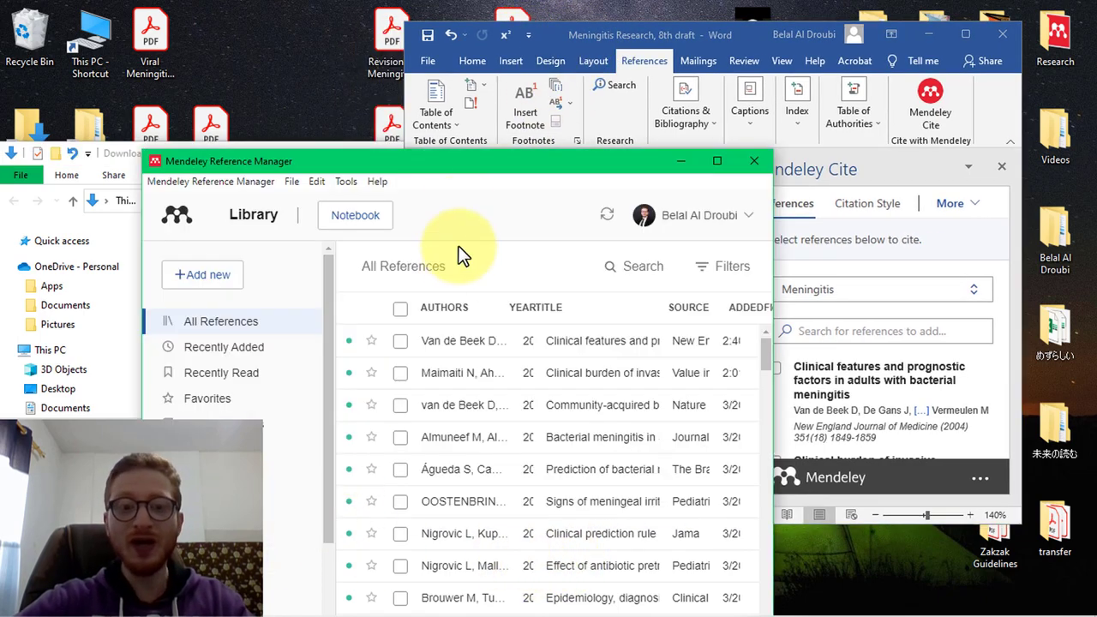
double_click(455, 164)
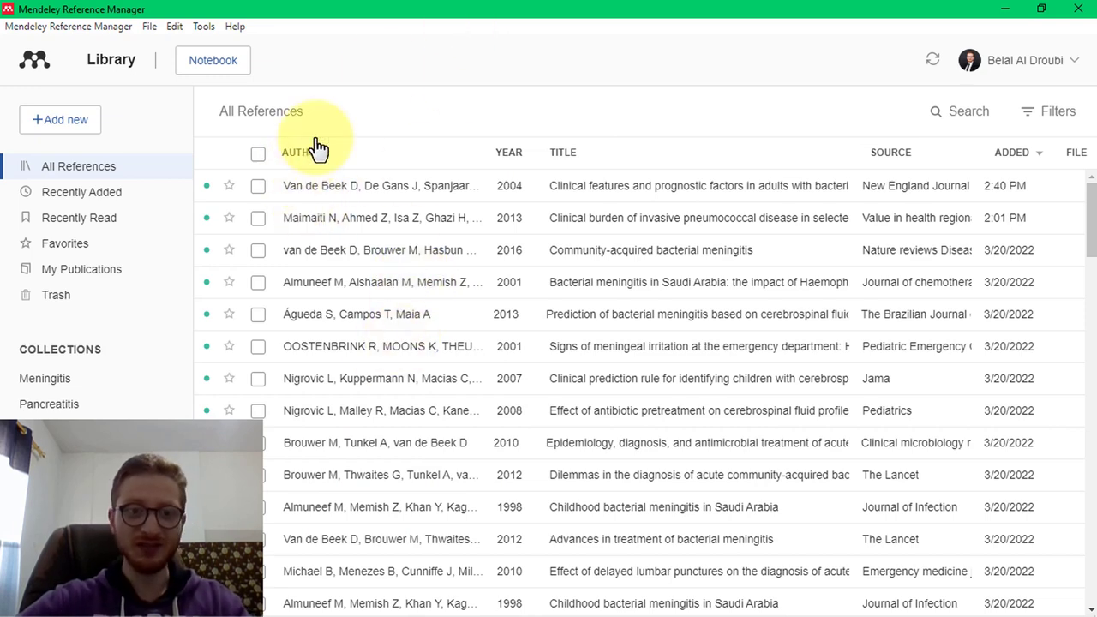
double_click(474, 10)
drag(483, 14, 684, 78)
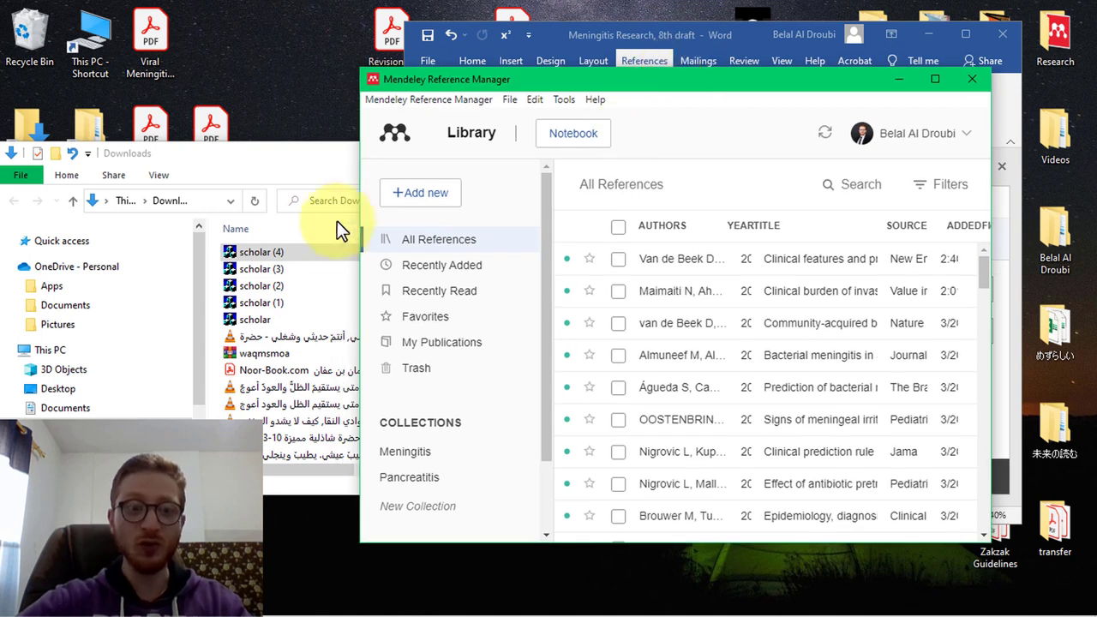
drag(308, 253, 621, 315)
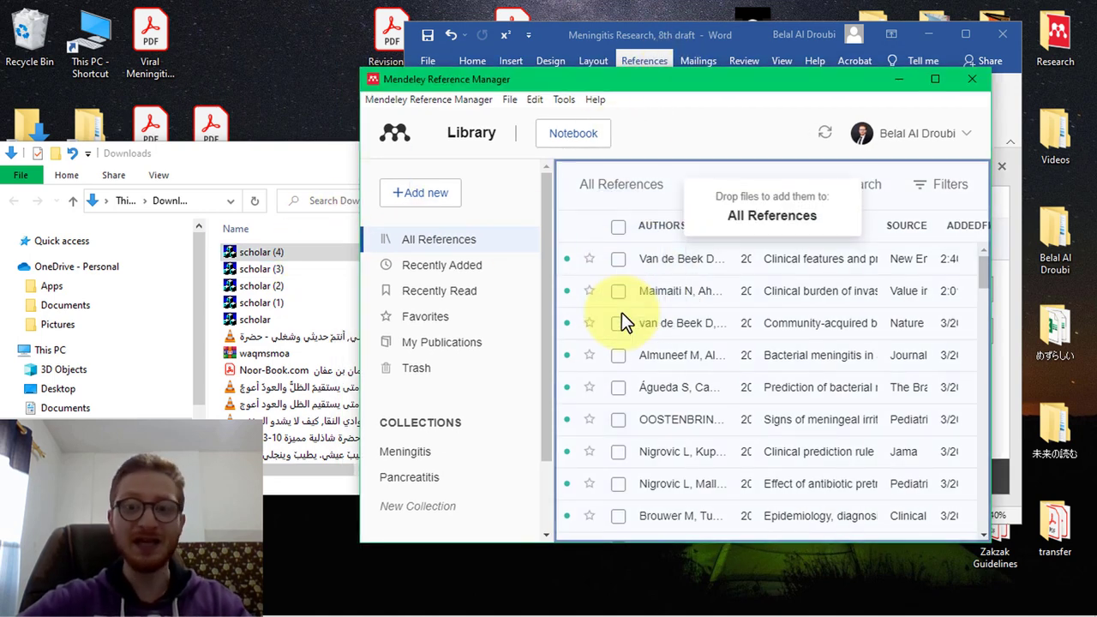
double_click(590, 79)
click(53, 123)
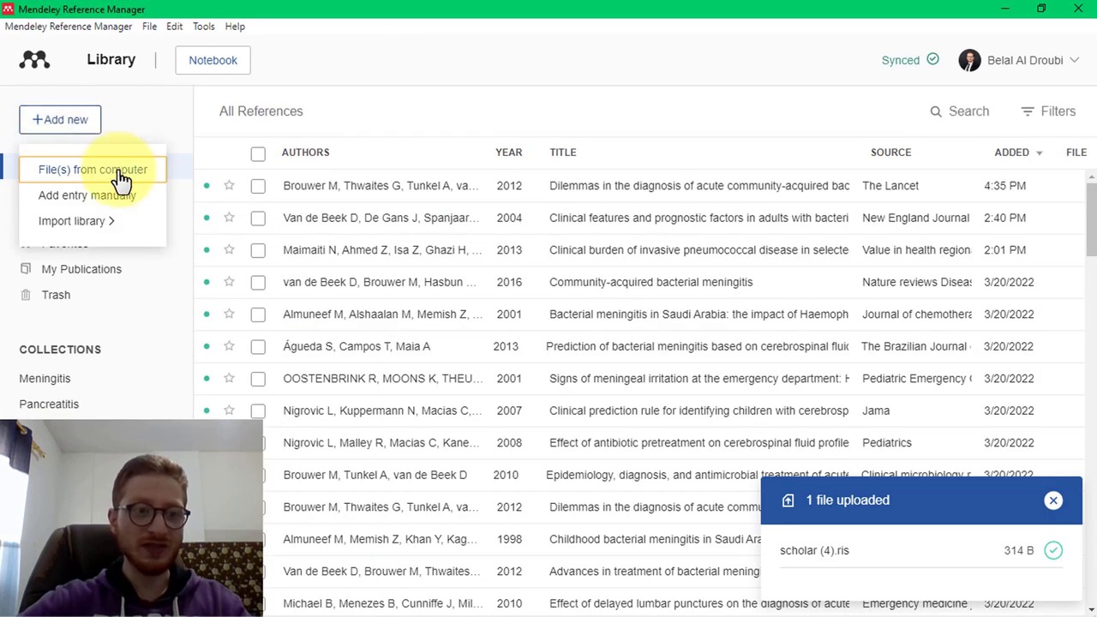
mouse_move(97, 224)
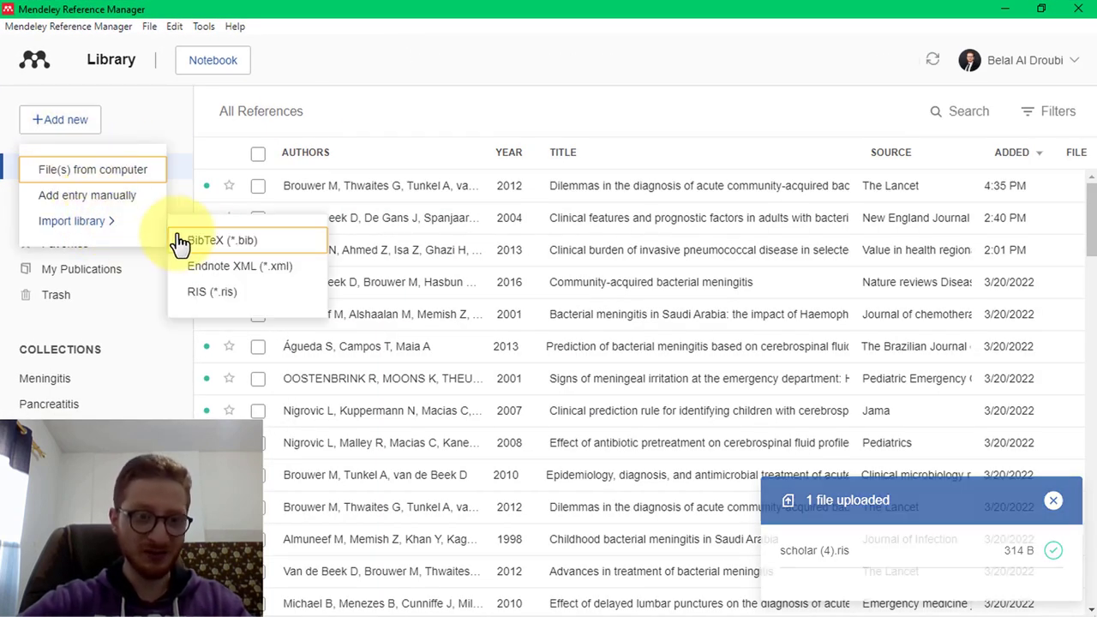
click(214, 292)
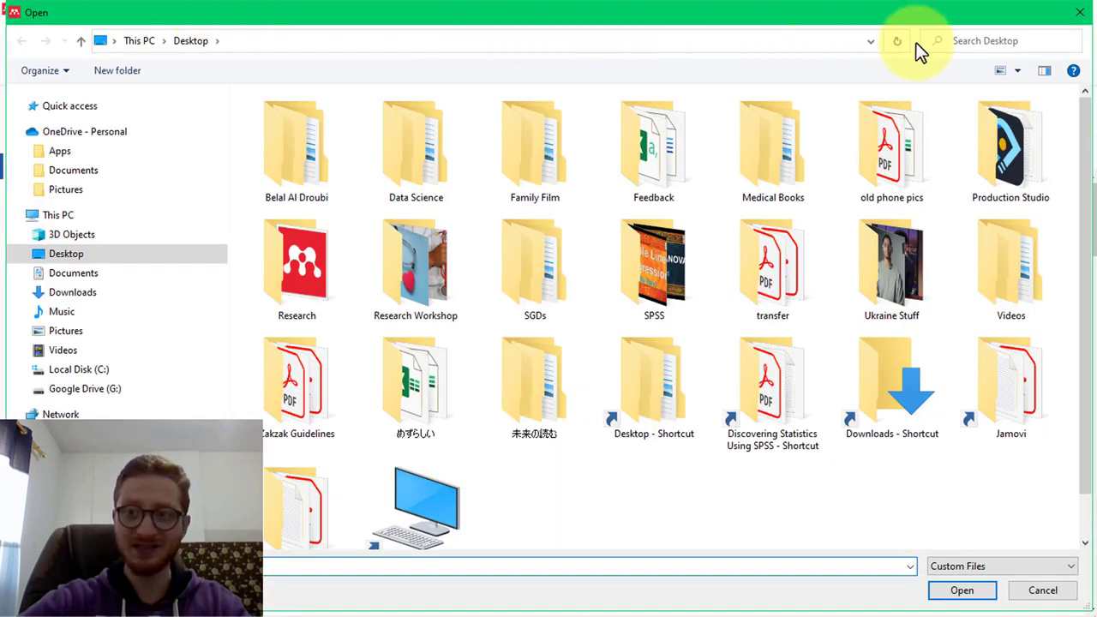
click(1078, 12)
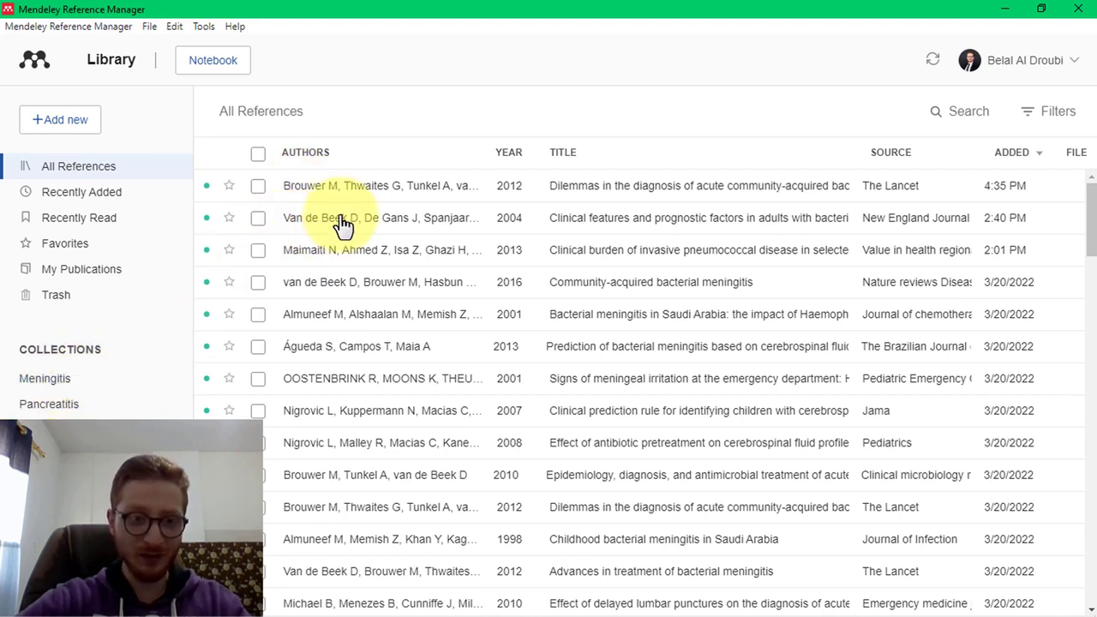
View the references in the Meningitis and Pancreatitis collections of the Mendeley library.
click(103, 388)
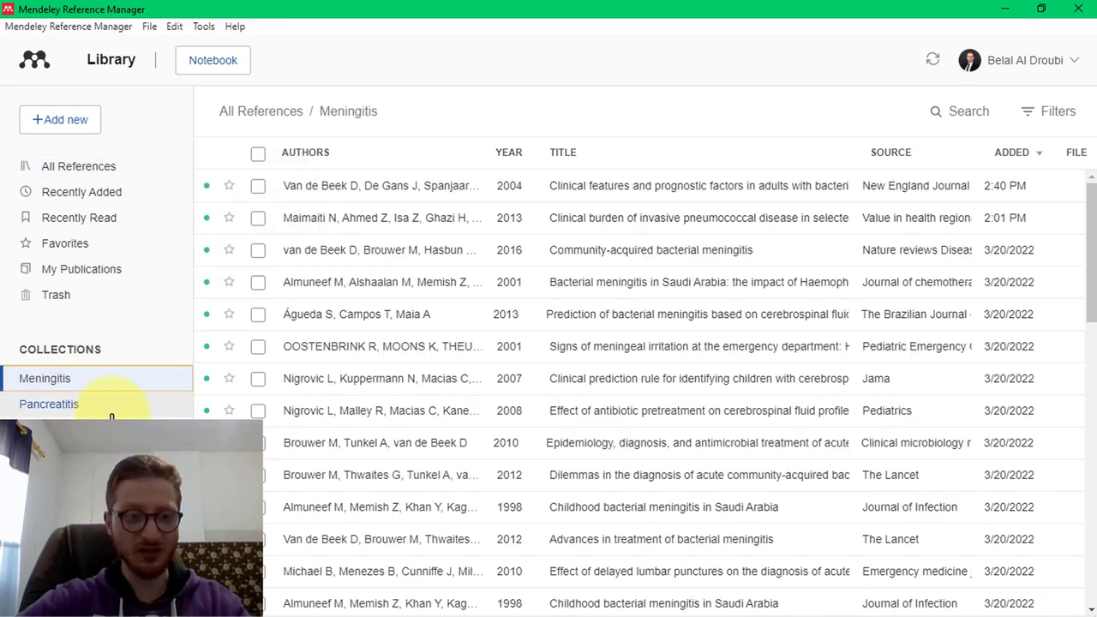
click(107, 405)
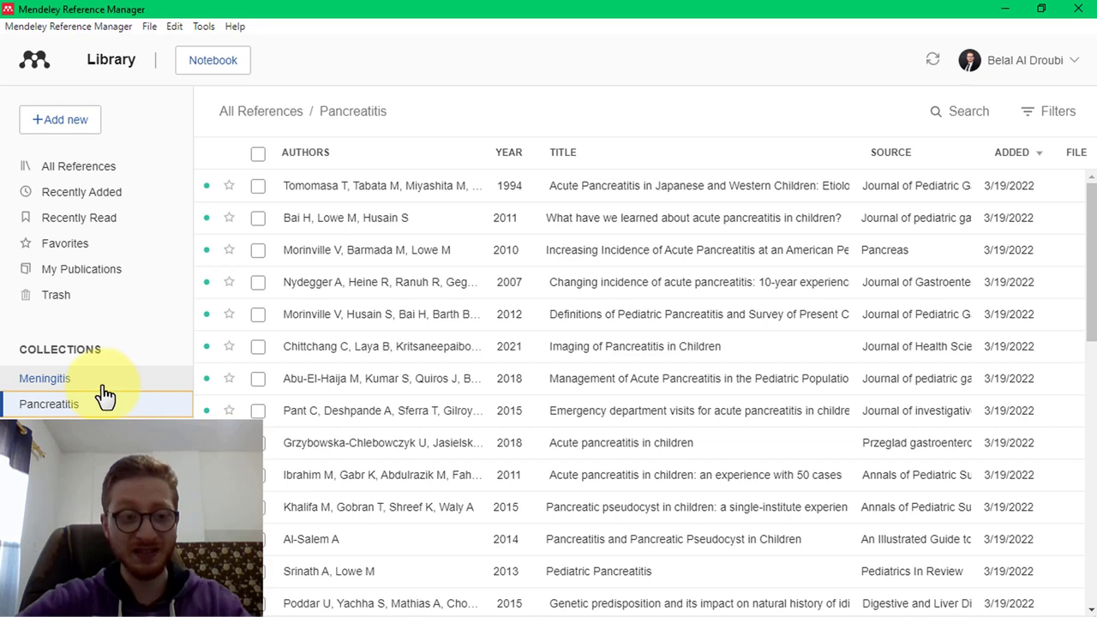
click(101, 387)
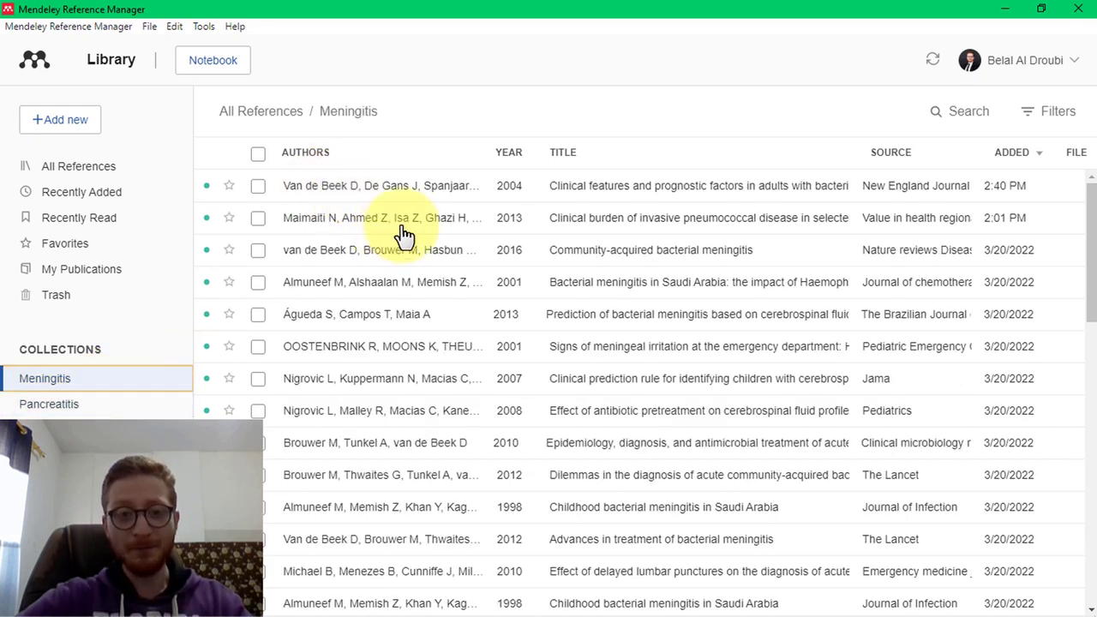
Switch to the maximized Word manuscript and search All References in Mendeley Cite for "dilemmas".
double_click(517, 17)
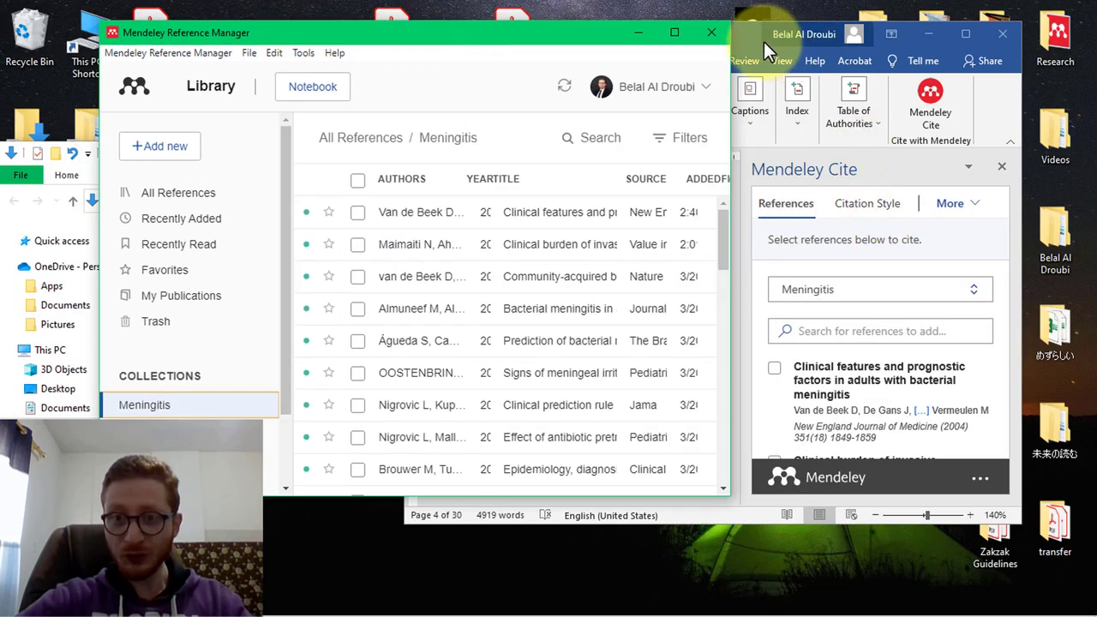
click(744, 36)
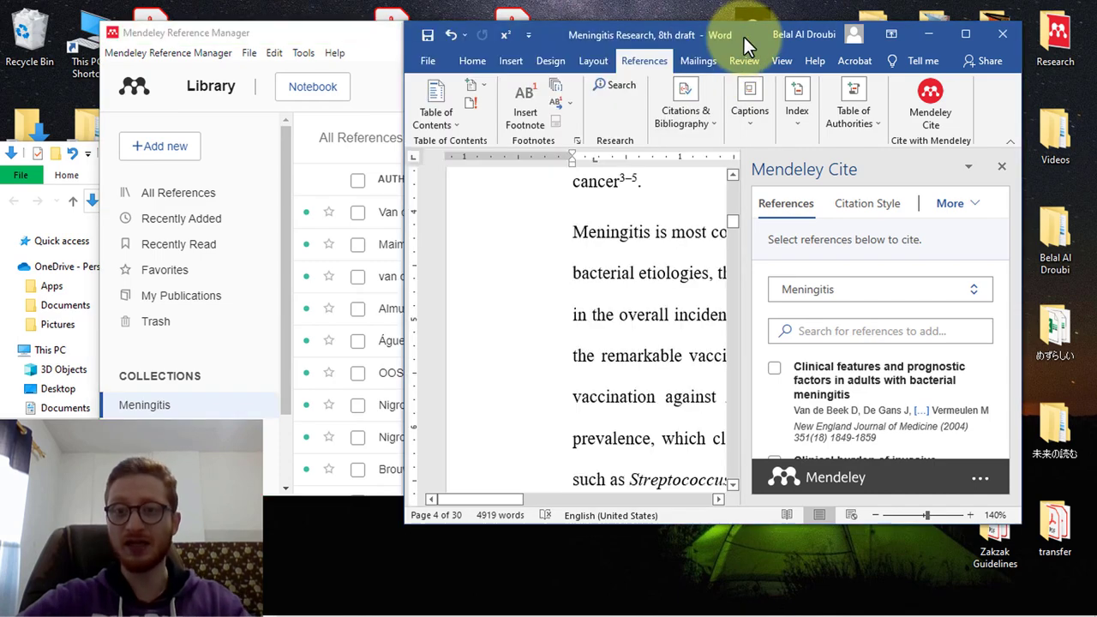
double_click(744, 37)
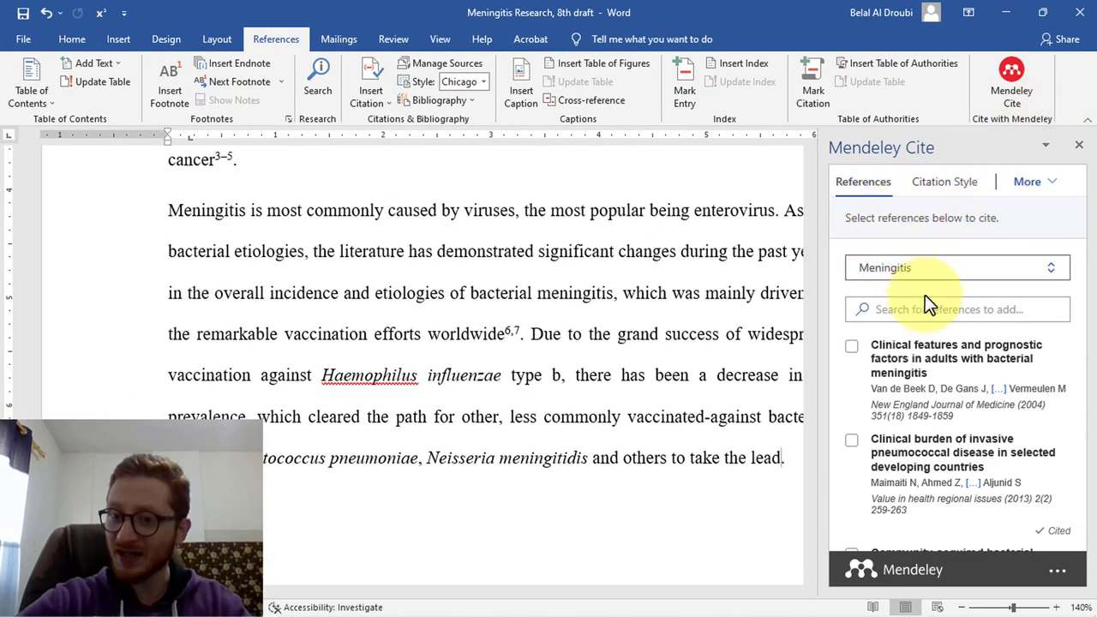
click(962, 272)
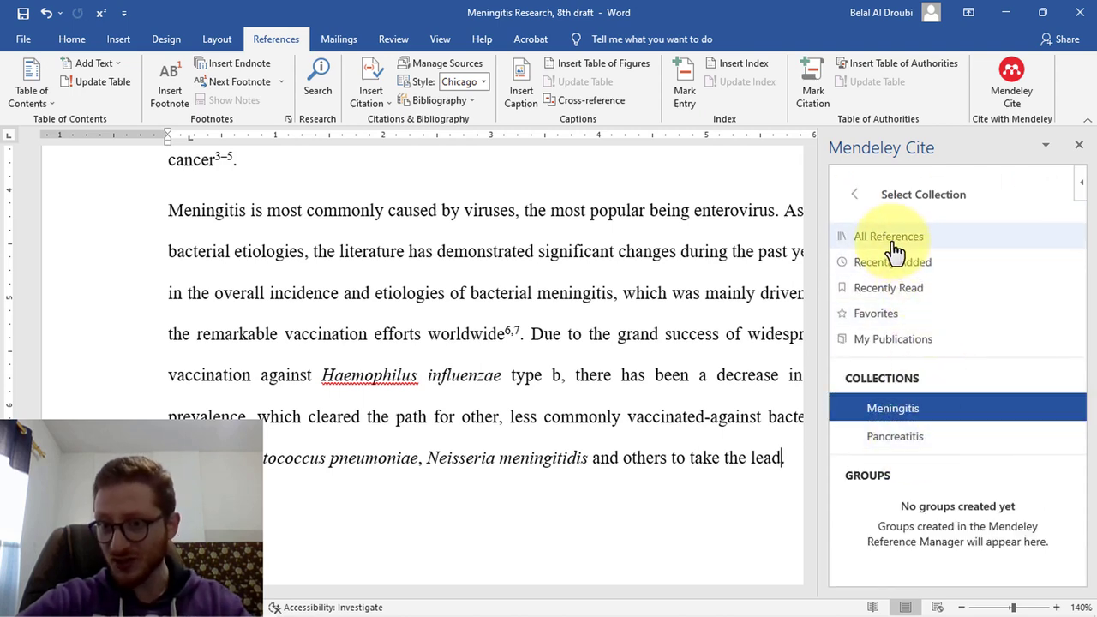
click(891, 240)
click(982, 307)
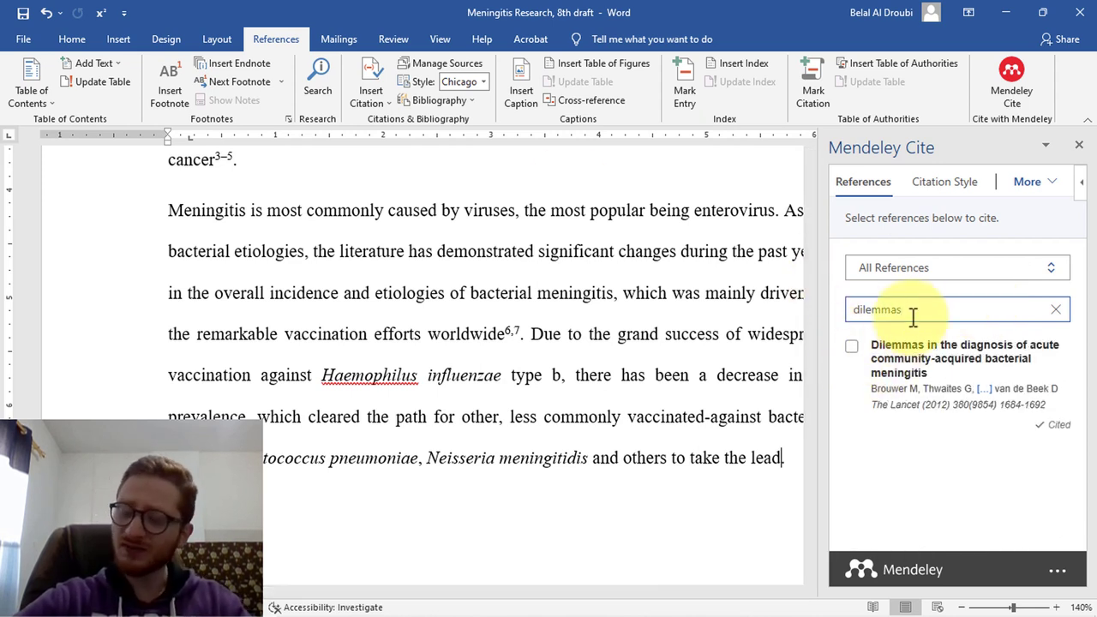
Search the references by the first author's surname and select "Dilemmas in the diagnosis of acute community-acquired bacterial meningitis" for citing.
drag(914, 314, 852, 306)
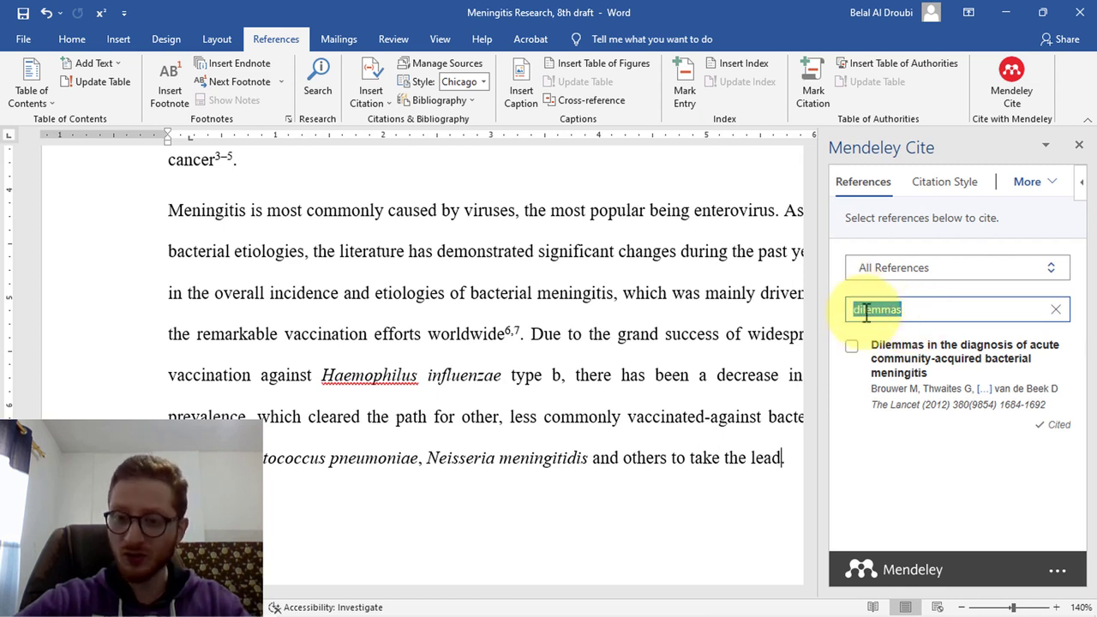
text(brouwer)
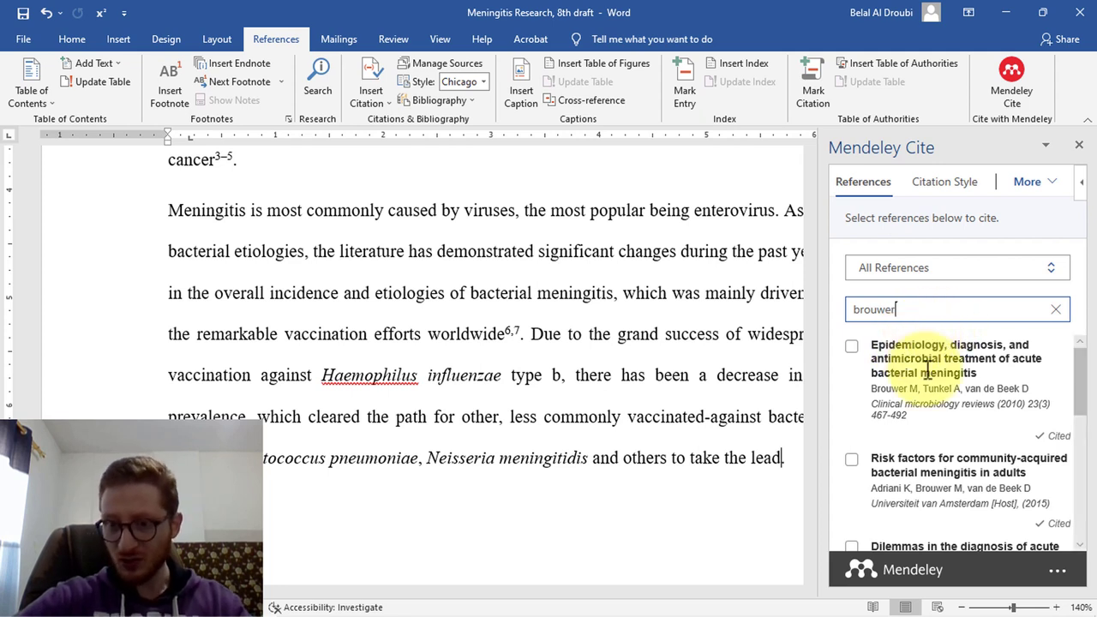
scroll(925, 377, down, 2)
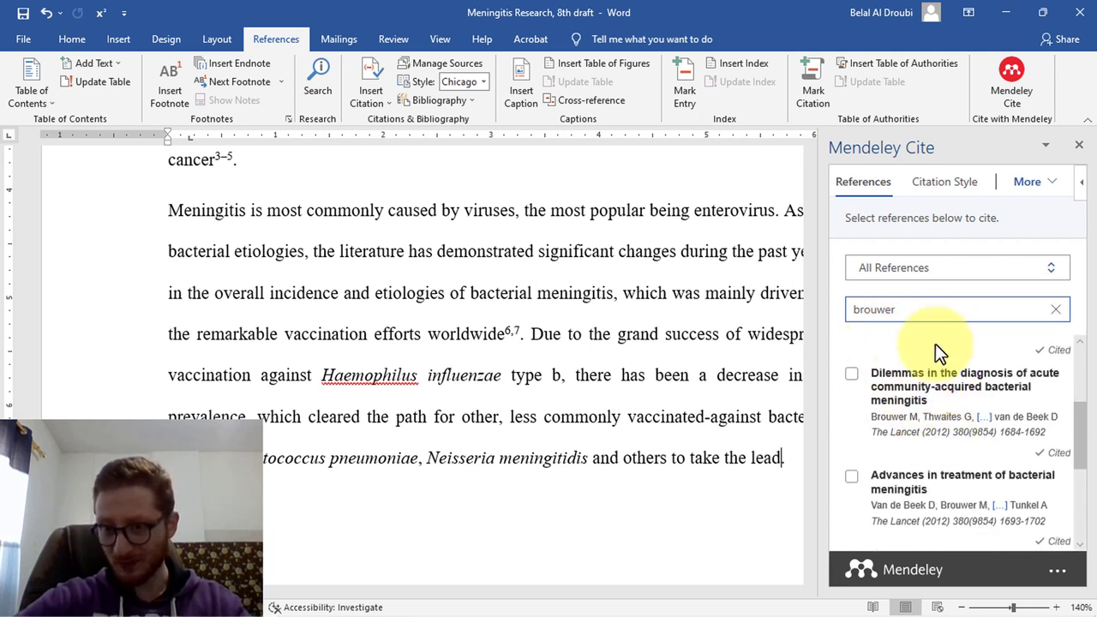
click(851, 377)
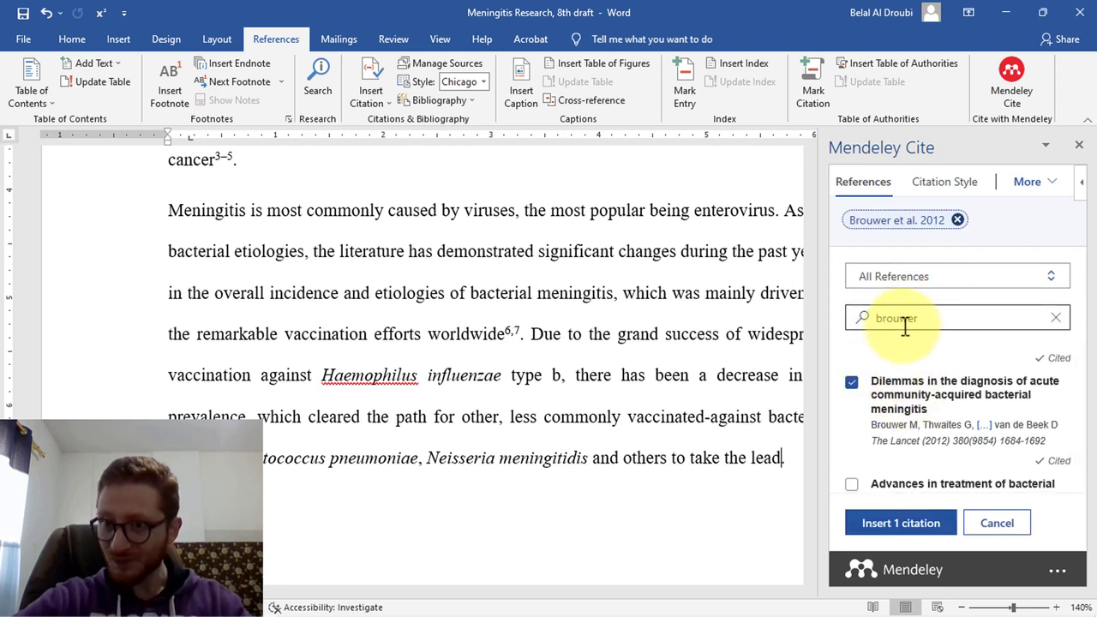
Insert the selected citation right after "take the lead" at the end of the meningitis etiology paragraph.
scroll(578, 257, down, 3)
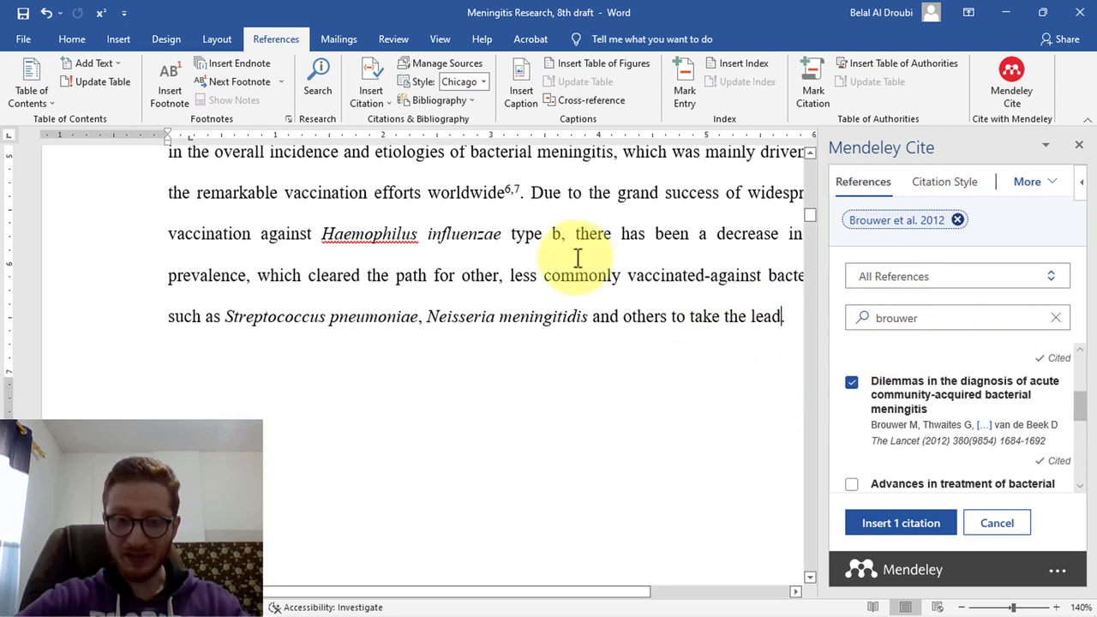
ctrl+scroll(676, 324, down, 1)
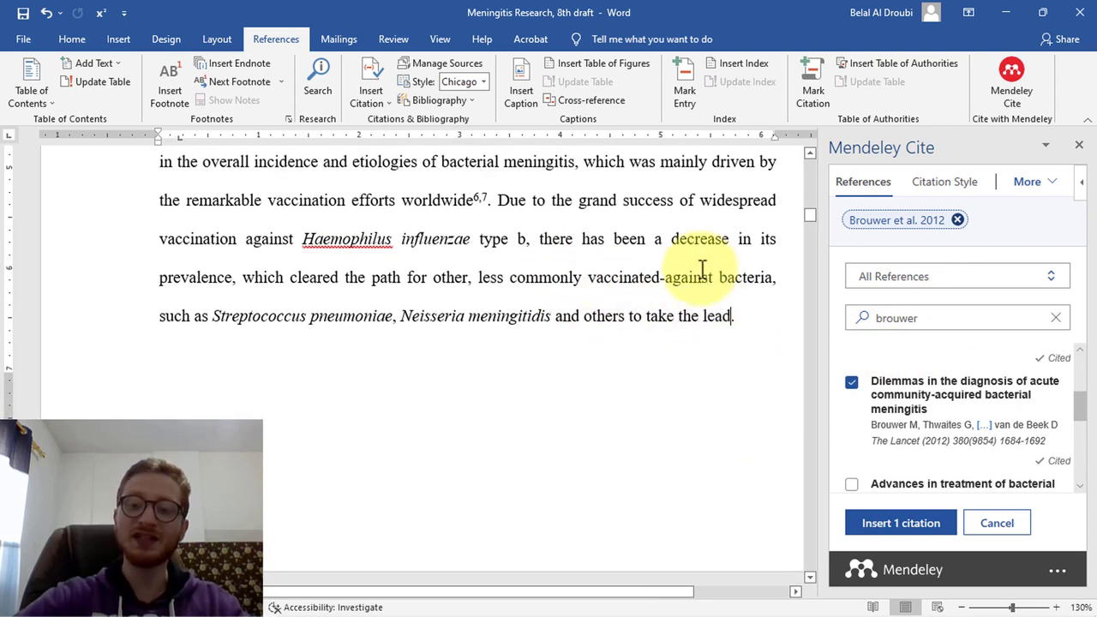
drag(702, 270, 771, 277)
click(297, 316)
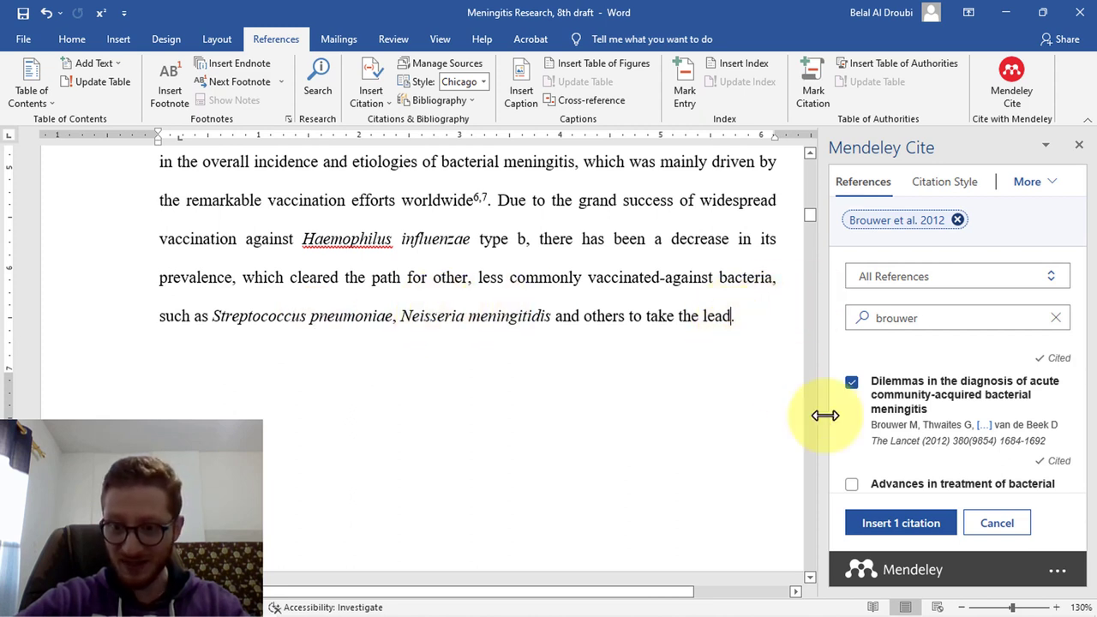
click(732, 316)
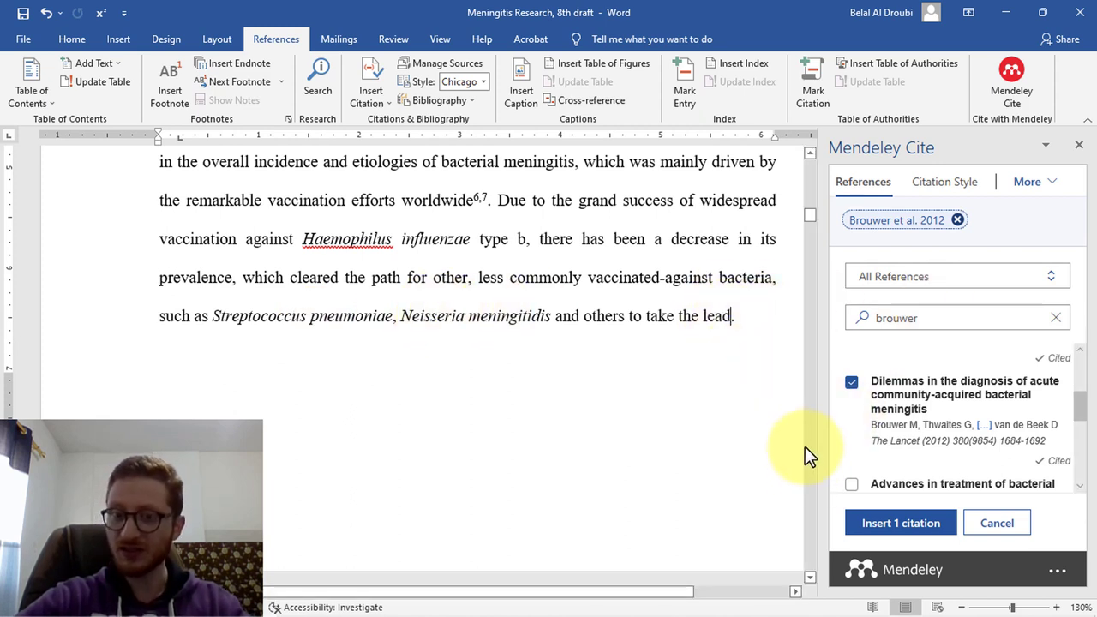
click(896, 535)
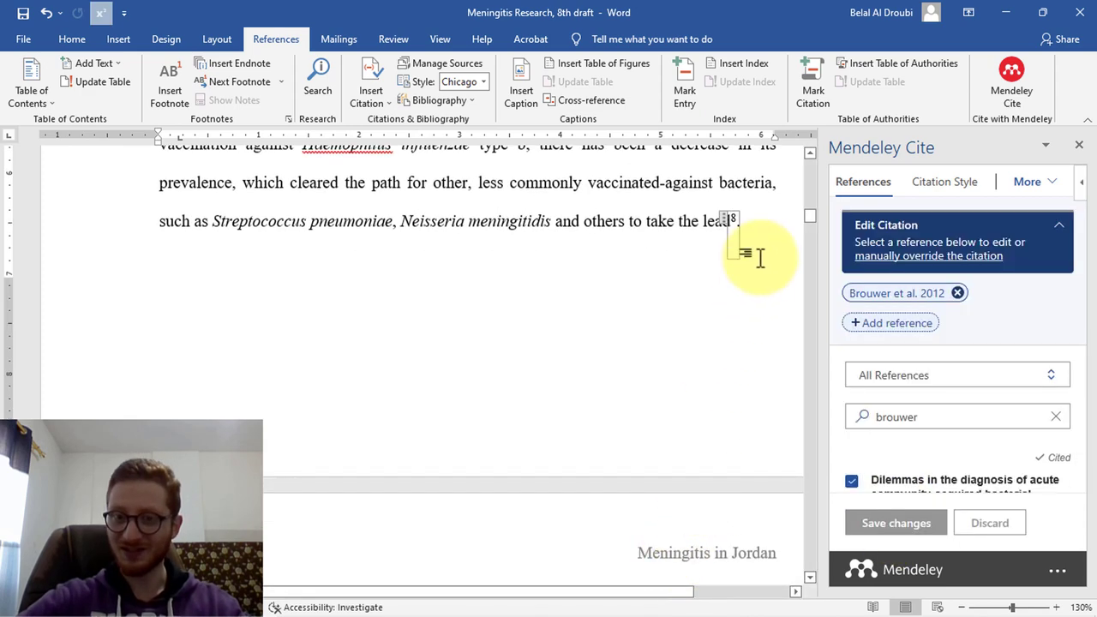
Check the new citation number after "lead" and the matching entry in the manuscript's References list.
scroll(749, 220, up, 7)
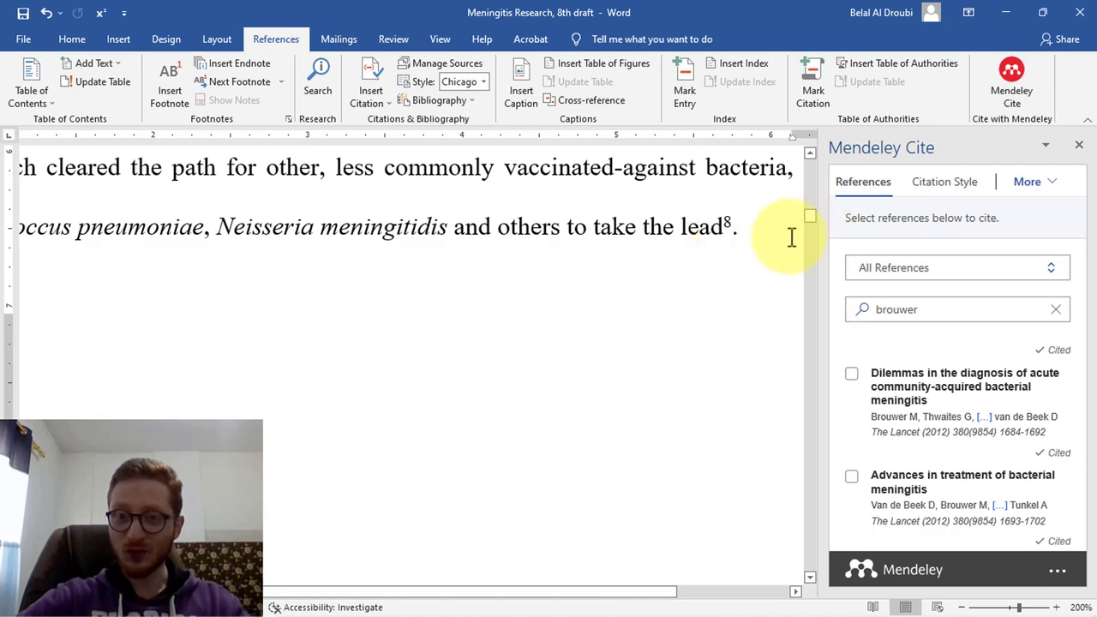
scroll(797, 225, down, 6)
drag(804, 212, 783, 450)
scroll(774, 437, up, 2)
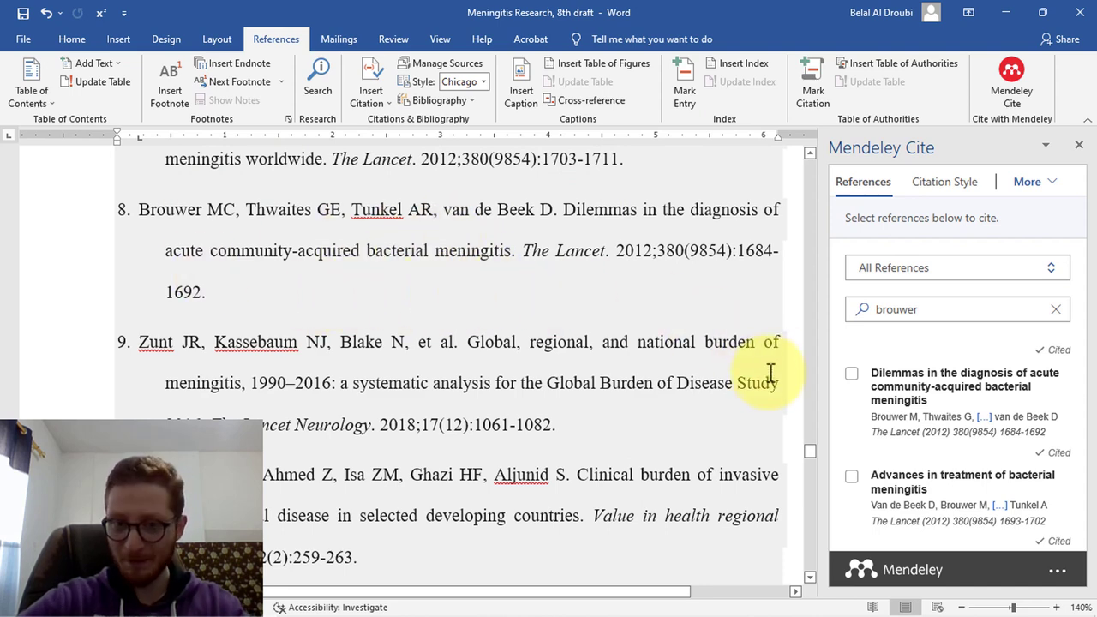
ctrl+scroll(771, 411, down, 2)
scroll(656, 416, up, 15)
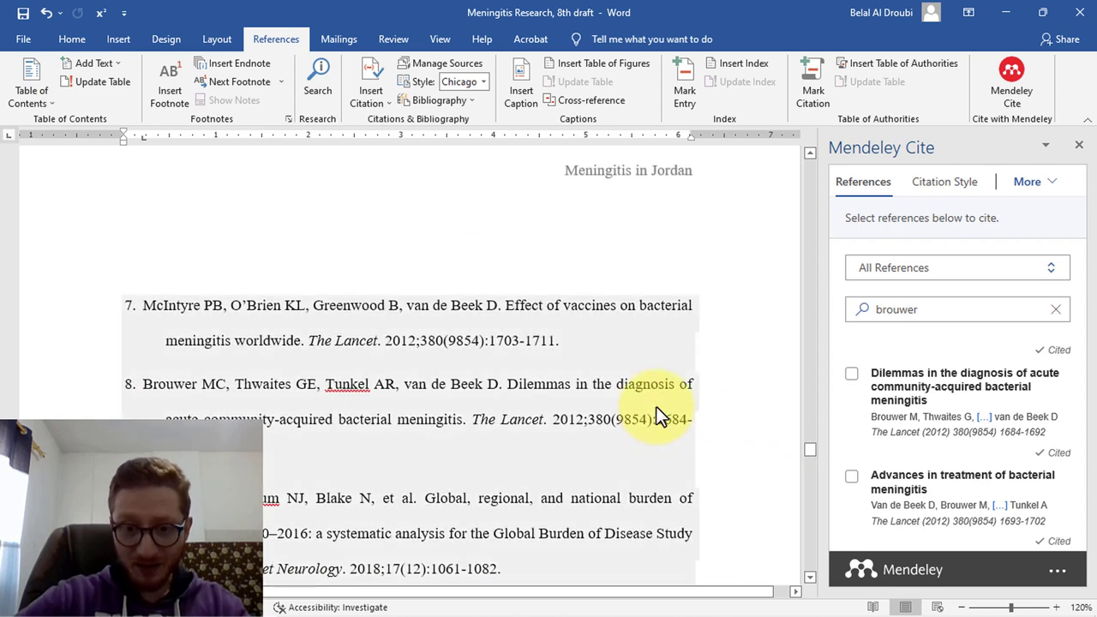
Select the entire generated bibliography under the References heading and delete it.
scroll(642, 379, down, 3)
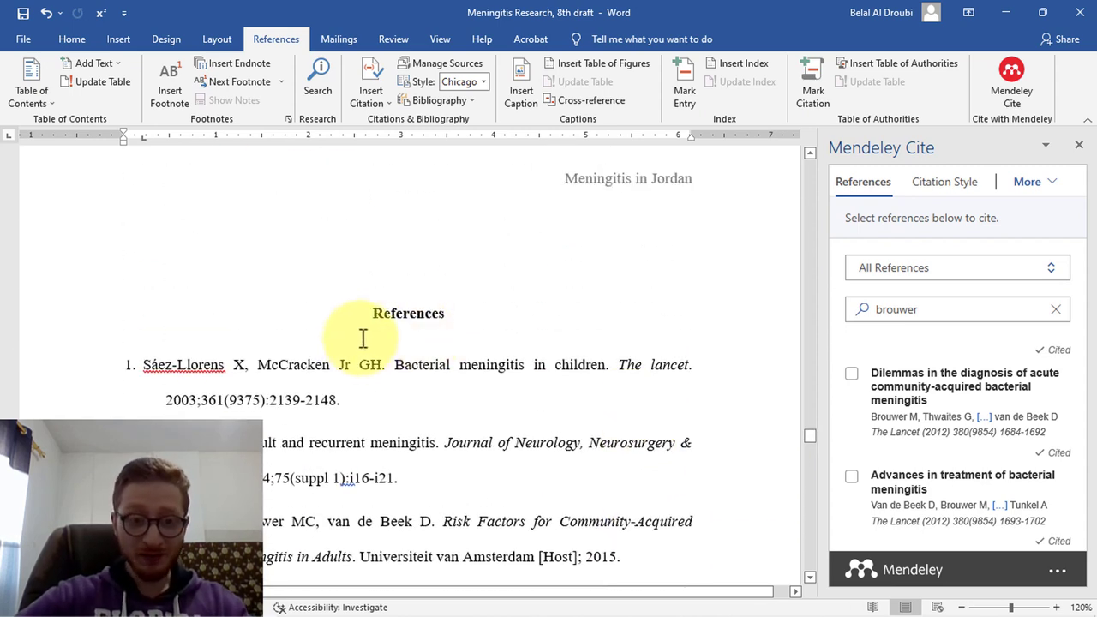
click(385, 404)
click(152, 365)
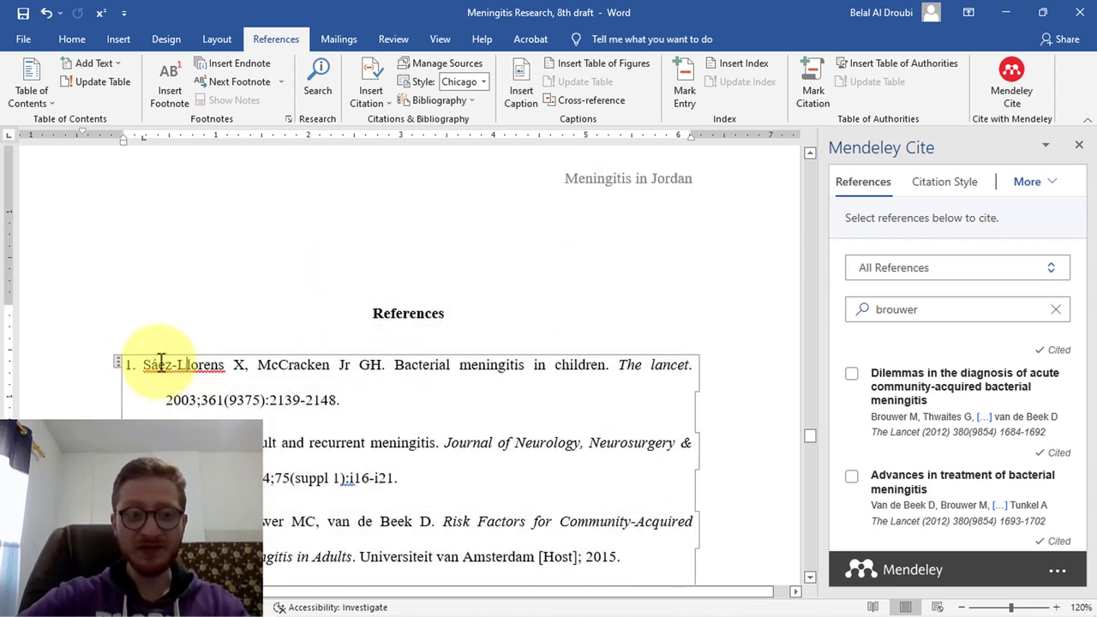
click(115, 359)
ctrl+scroll(262, 340, down, 2)
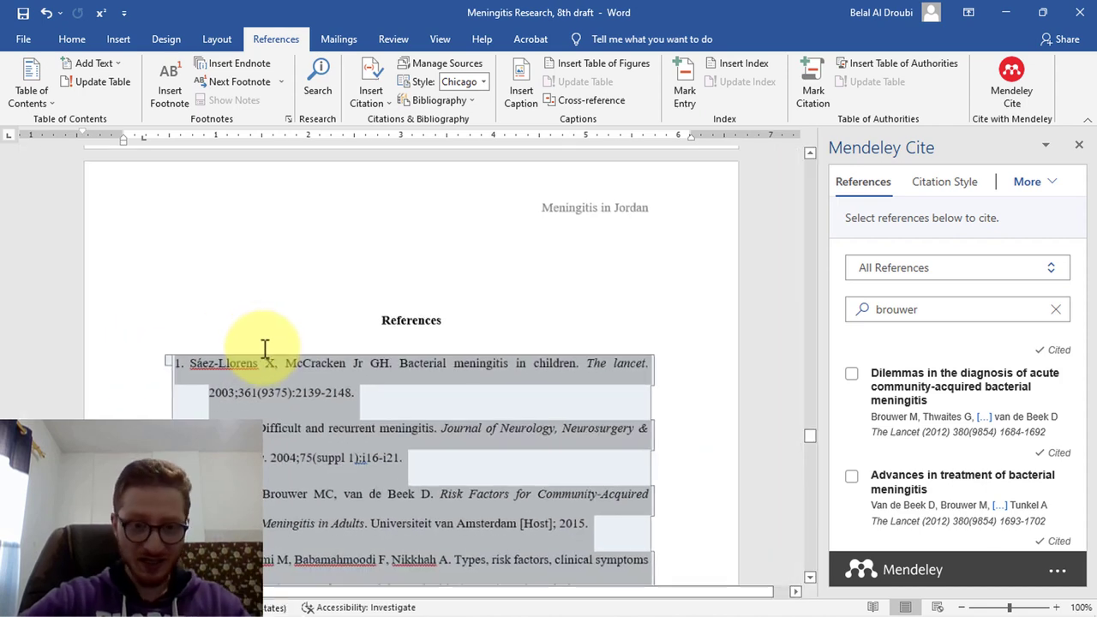
key(Delete)
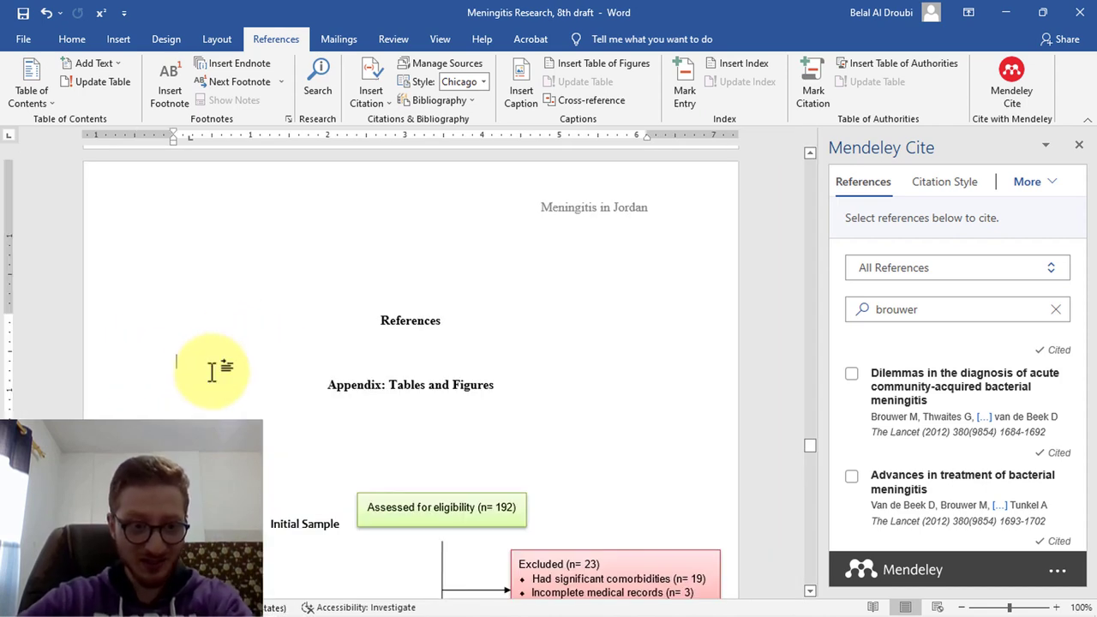
Add two blank lines below the References heading and insert a page break before "Appendix: Tables and Figures".
key(Return)
key(Return)
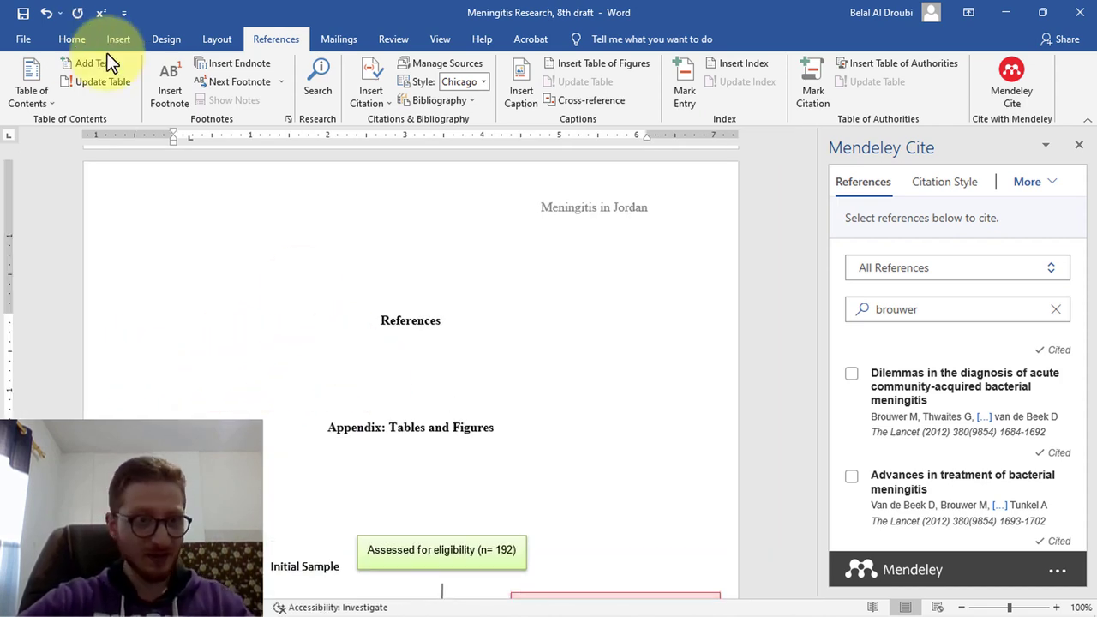
click(126, 43)
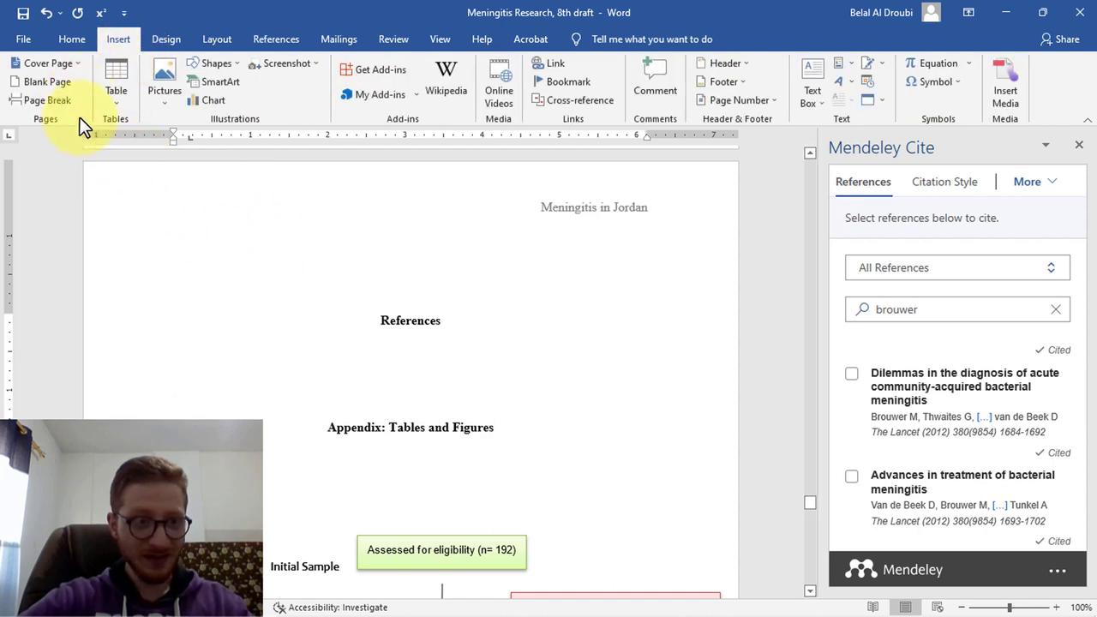
click(66, 105)
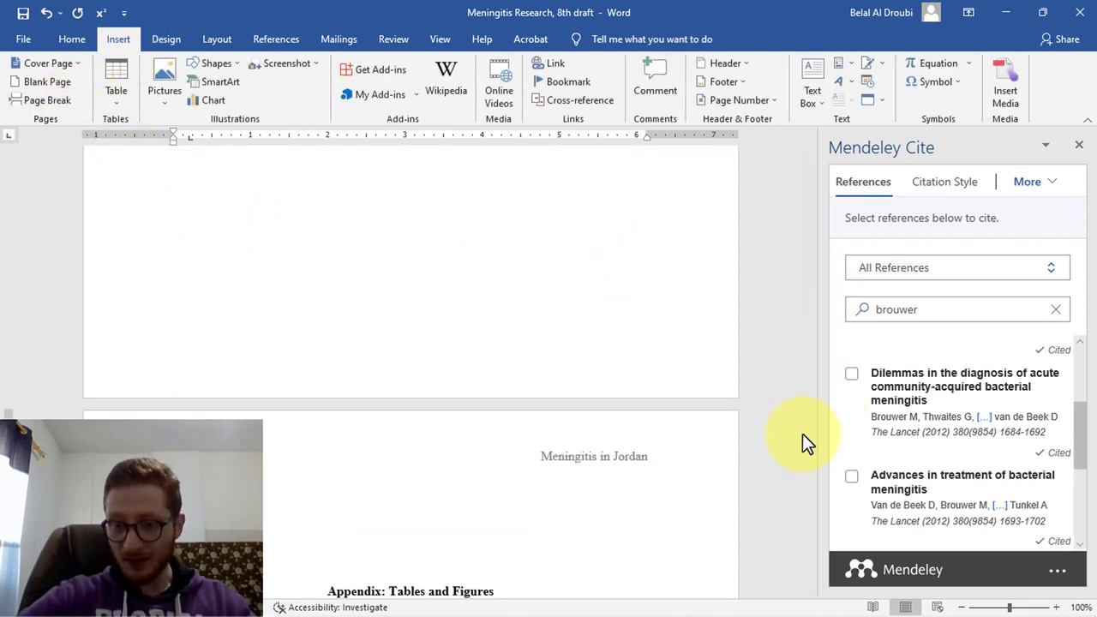
Place the cursor after "vaccination" in the Abstract's first sentence and search the Mendeley Cite references for "communi".
drag(808, 490, 813, 168)
scroll(416, 421, down, 1)
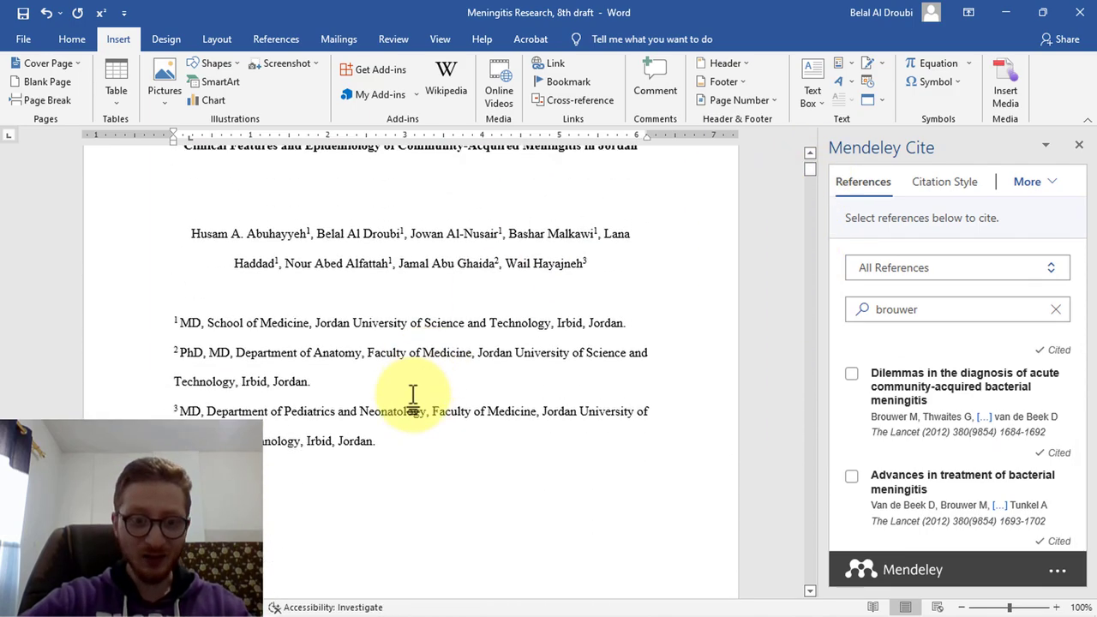
scroll(412, 395, down, 12)
ctrl+scroll(447, 262, up, 5)
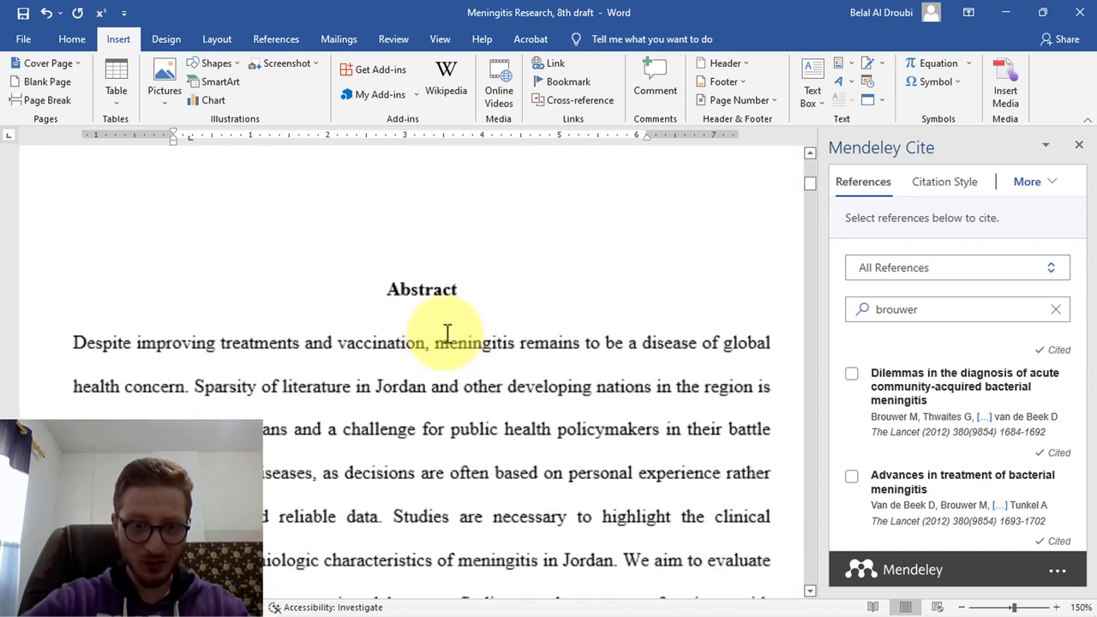
ctrl+scroll(446, 333, up, 2)
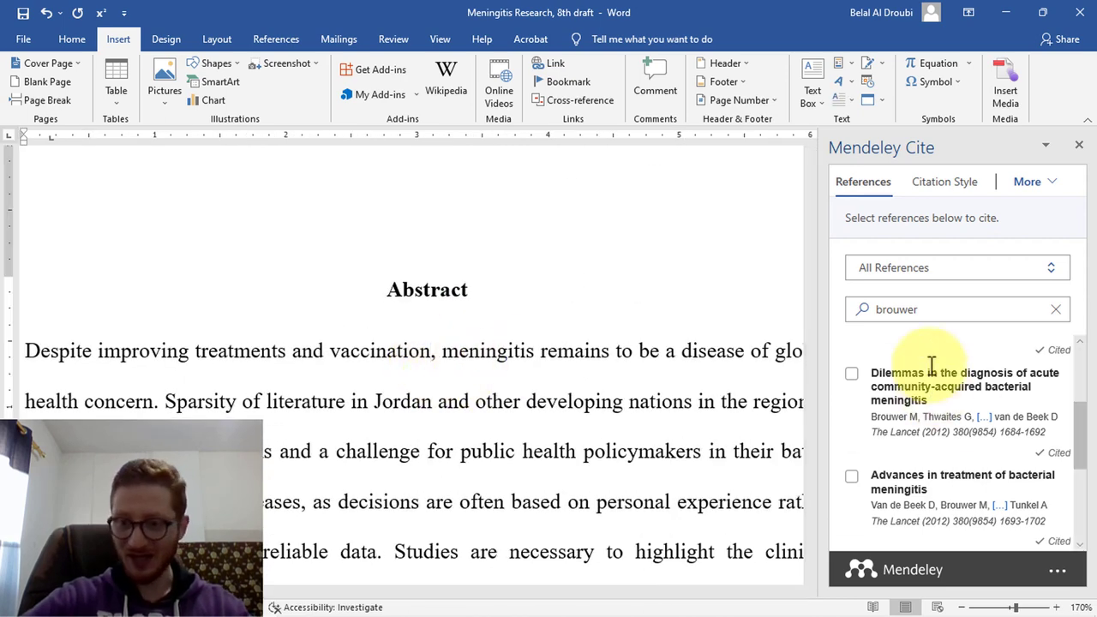
scroll(932, 364, down, 1)
double_click(889, 308)
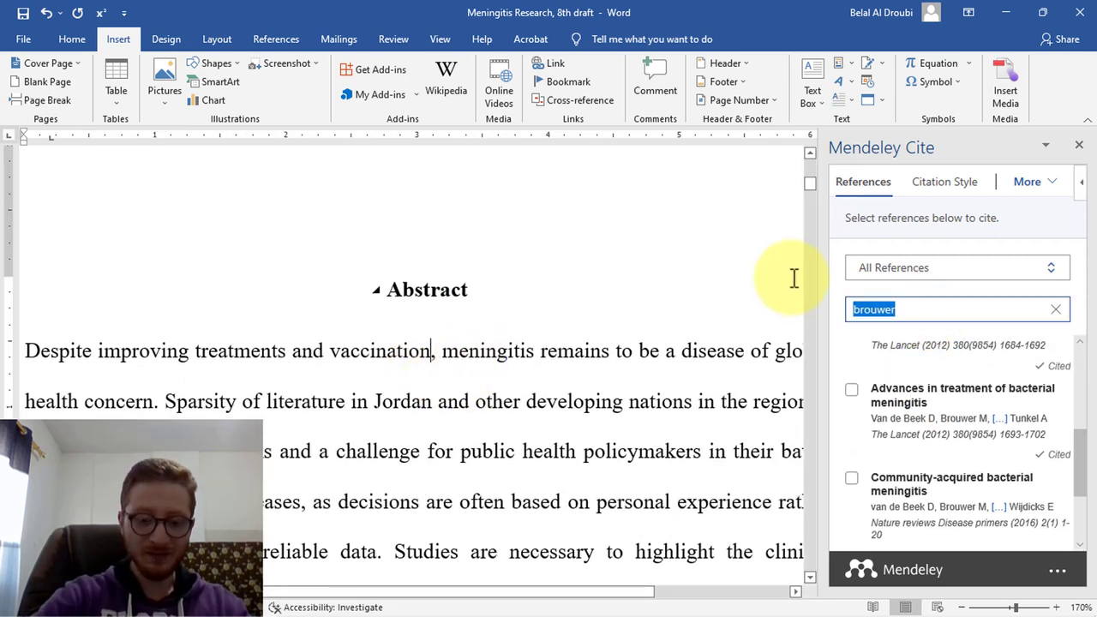
text(commun)
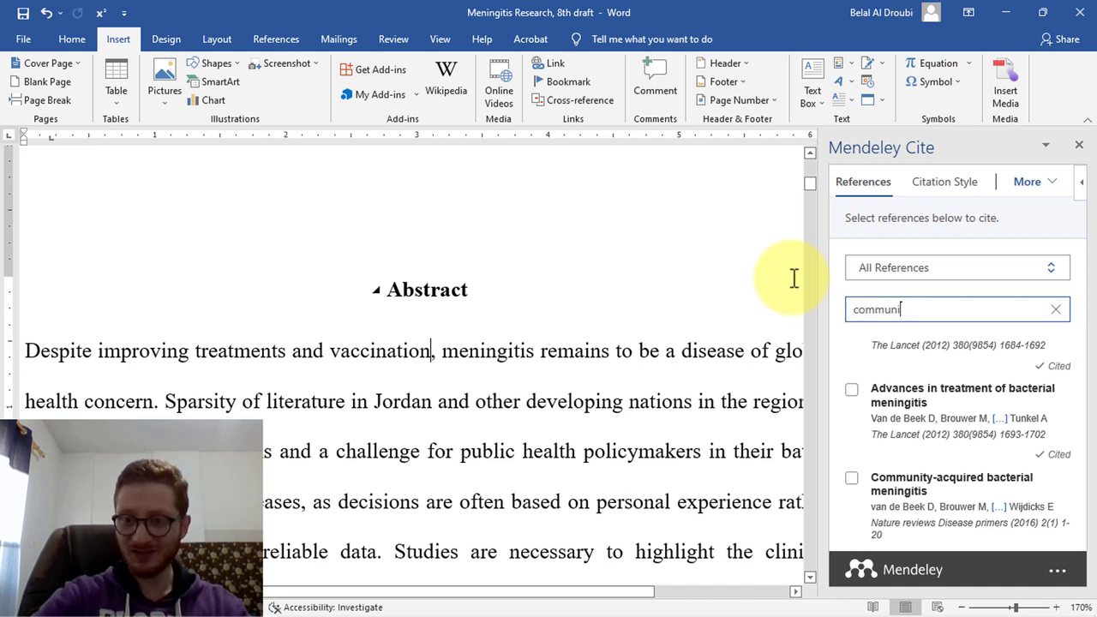
text(i)
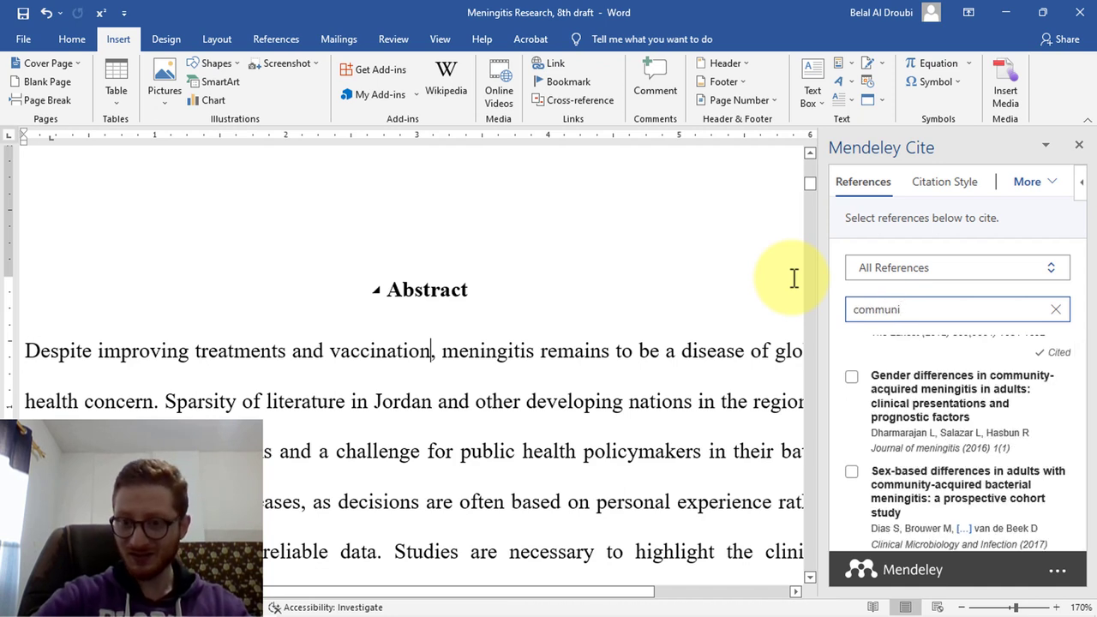
Cite "Gender differences in community-acquired meningitis in adults: clinical presentations and prognostic factors" after "vaccination" in the Abstract.
click(851, 378)
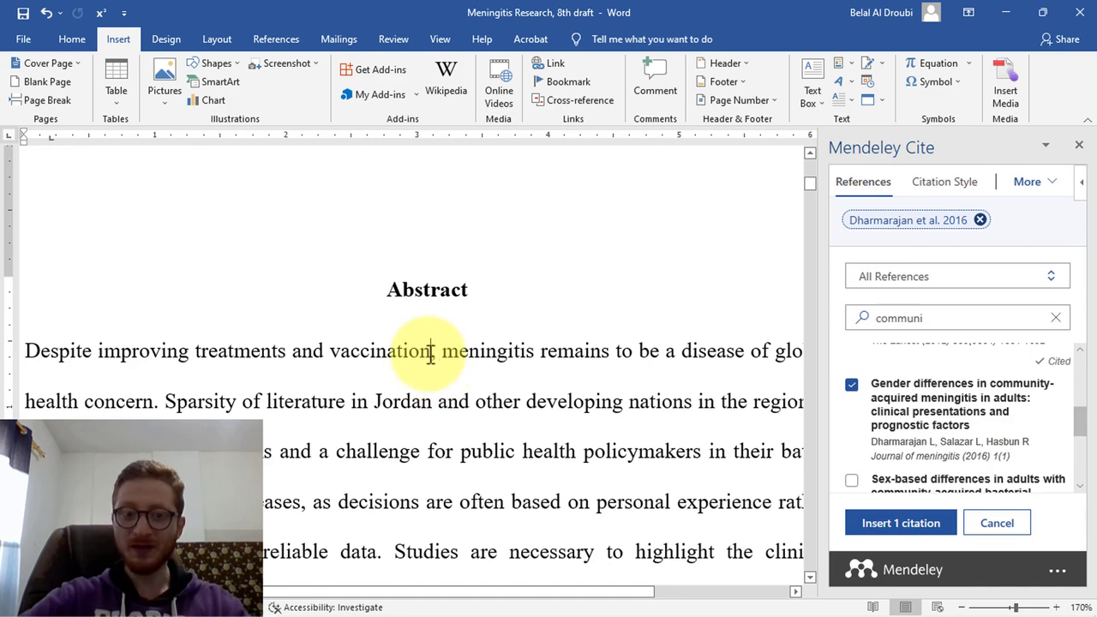
click(920, 527)
scroll(571, 436, down, 3)
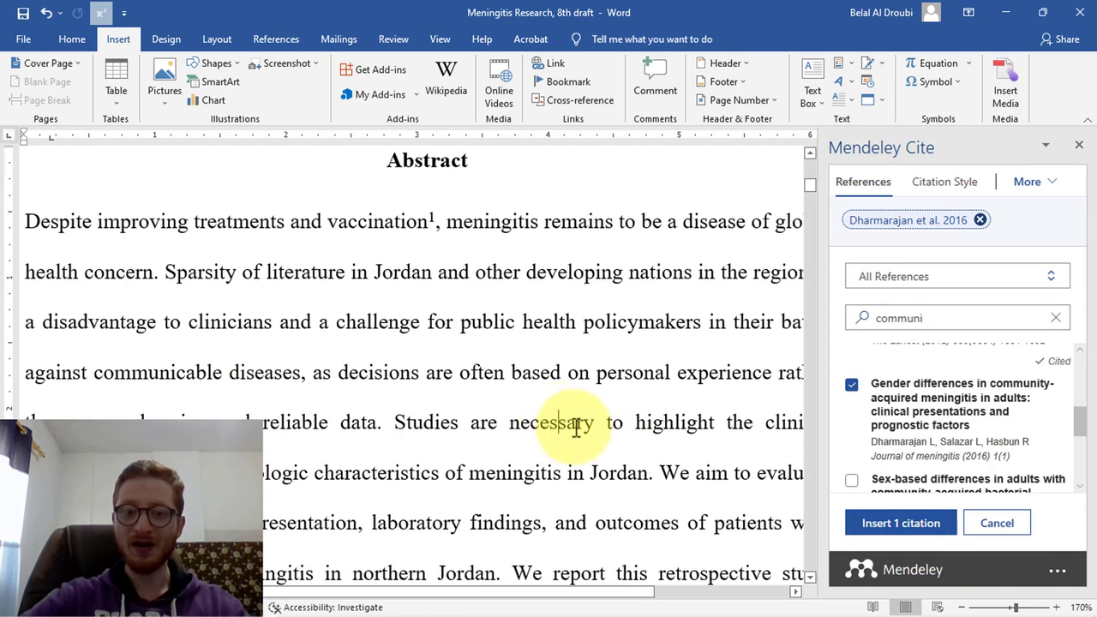
scroll(587, 391, down, 10)
ctrl+scroll(612, 343, down, 2)
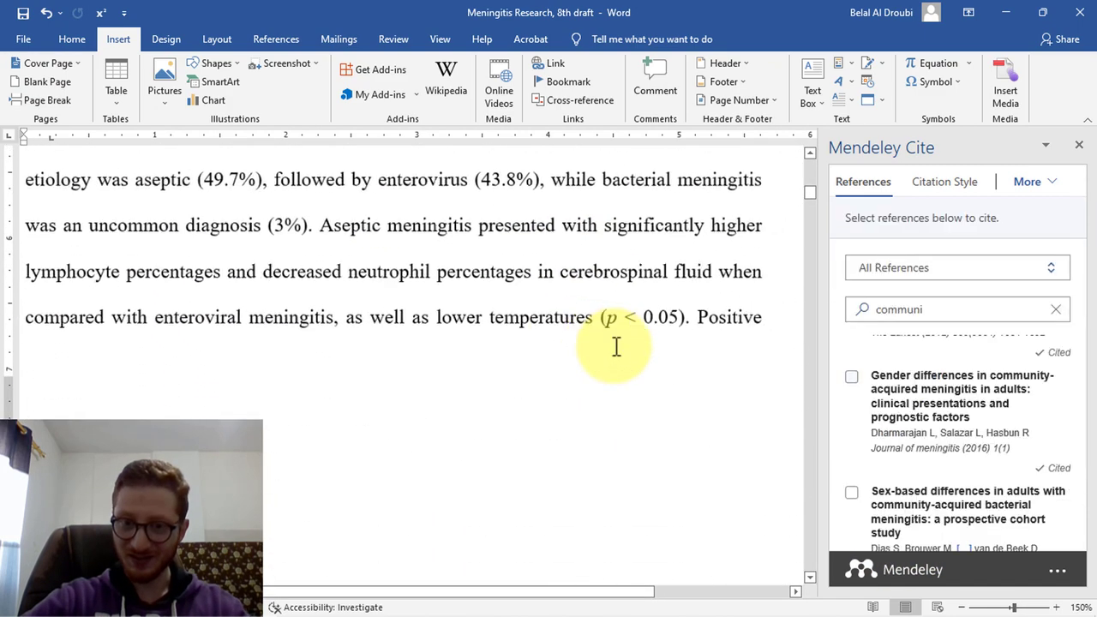
ctrl+scroll(599, 334, down, 1)
scroll(518, 291, up, 3)
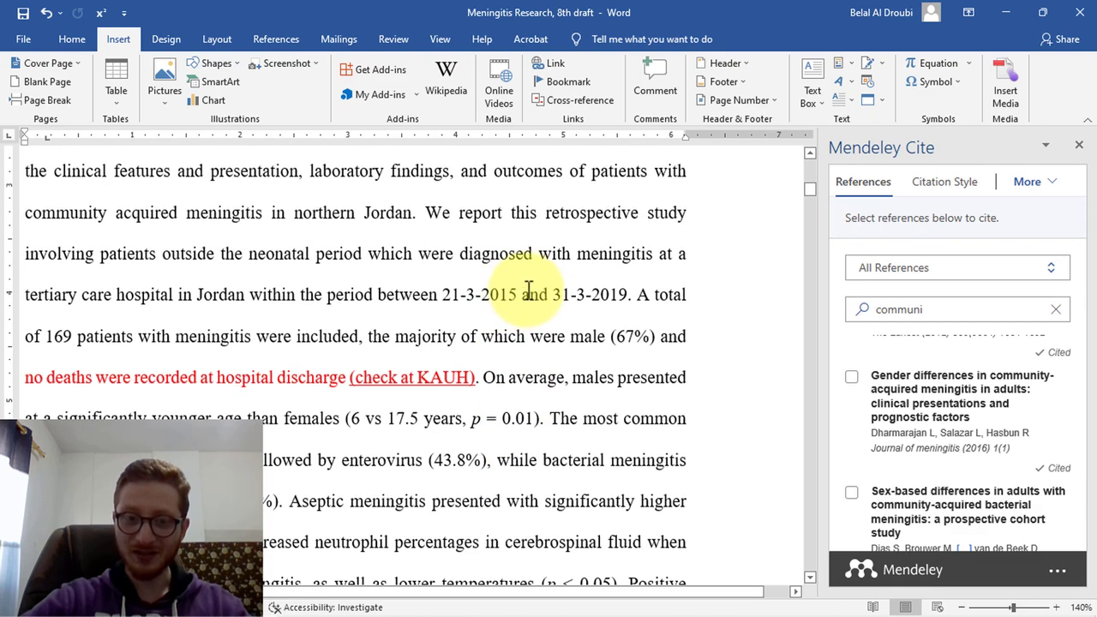
scroll(528, 289, up, 3)
ctrl+scroll(480, 295, up, 2)
scroll(482, 289, up, 5)
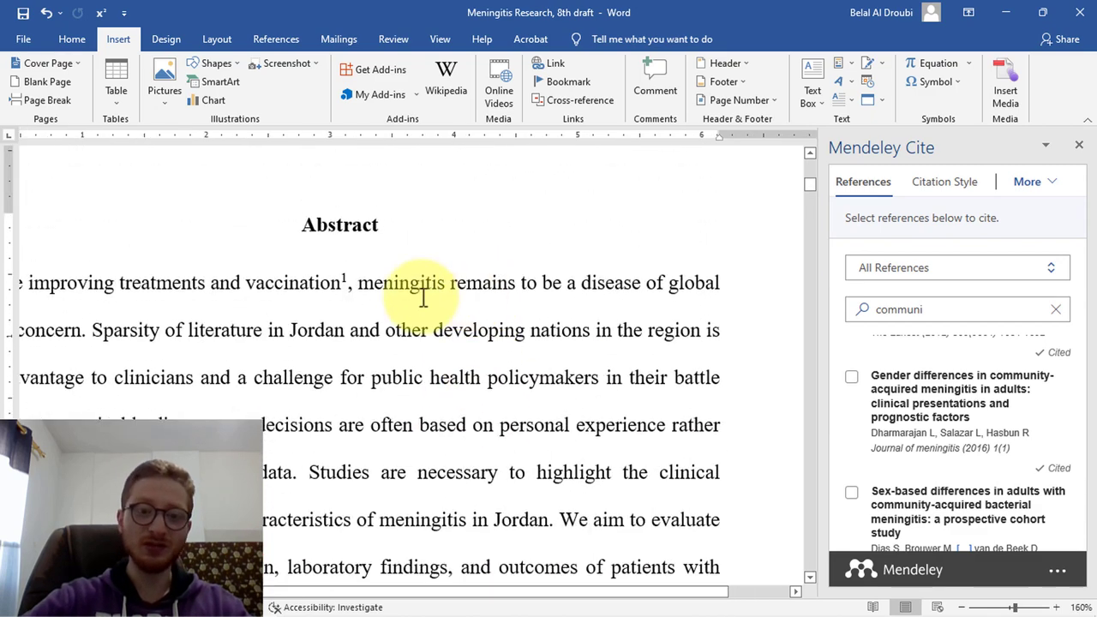
Add the "Sex-based differences in adults" and "Burden and etiology of community-acquired bacterial meningitis" references to the citation after "vaccination" and save the changes.
click(348, 283)
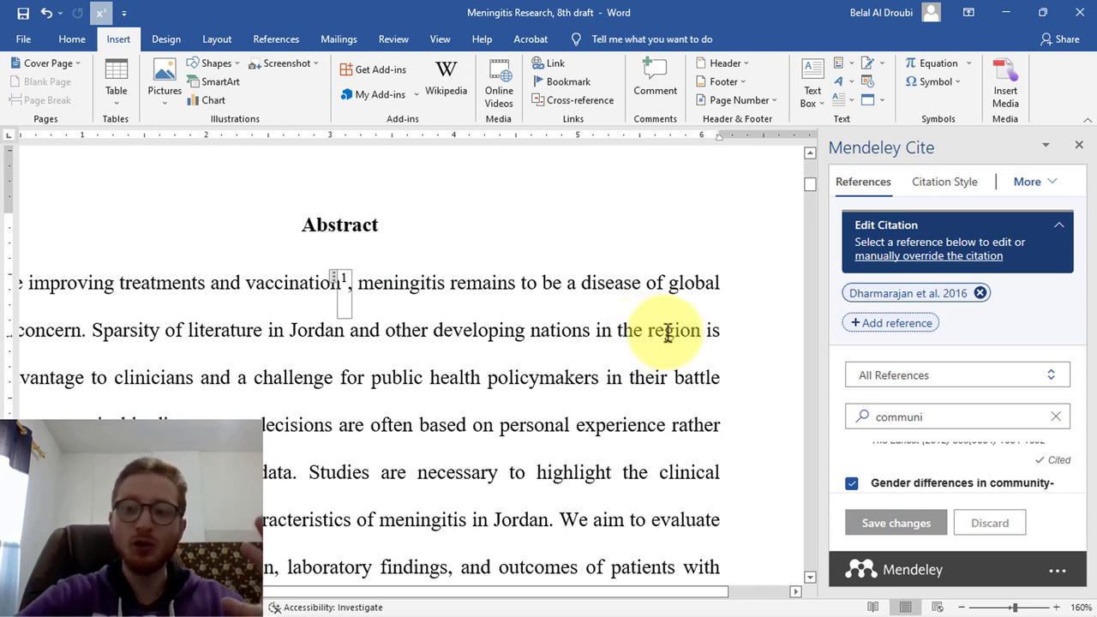
scroll(901, 454, down, 2)
scroll(892, 474, down, 3)
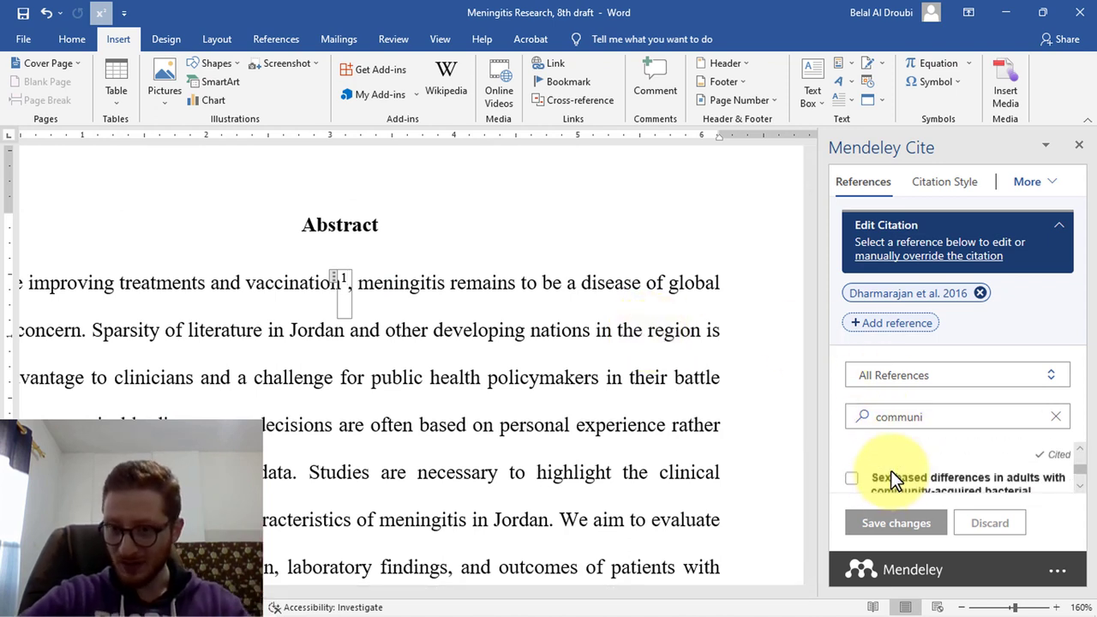
click(851, 452)
scroll(858, 471, down, 3)
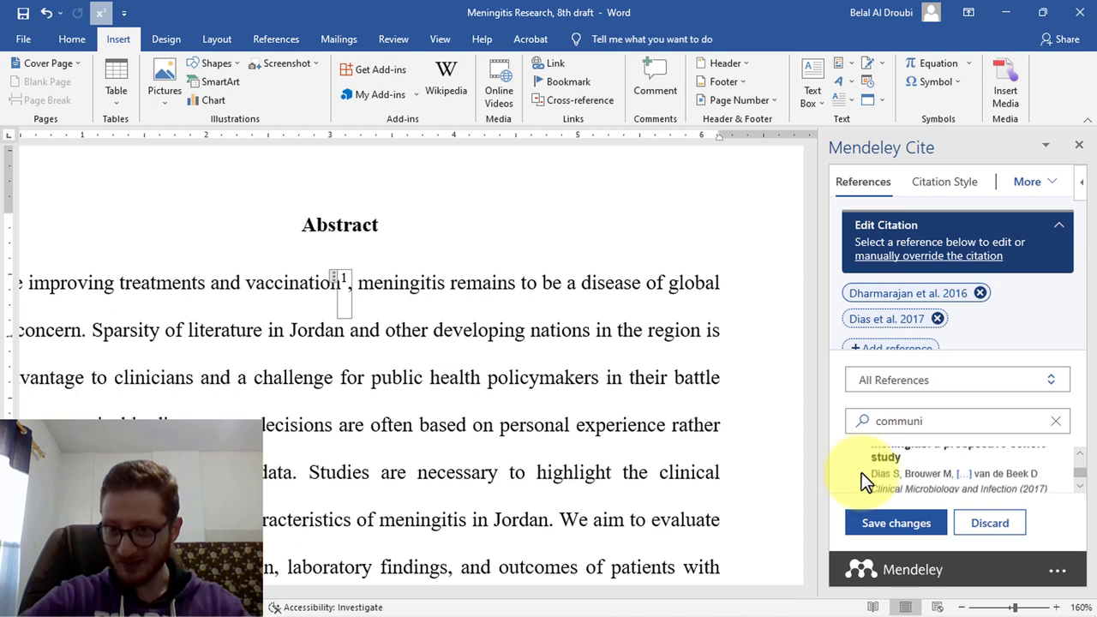
click(851, 480)
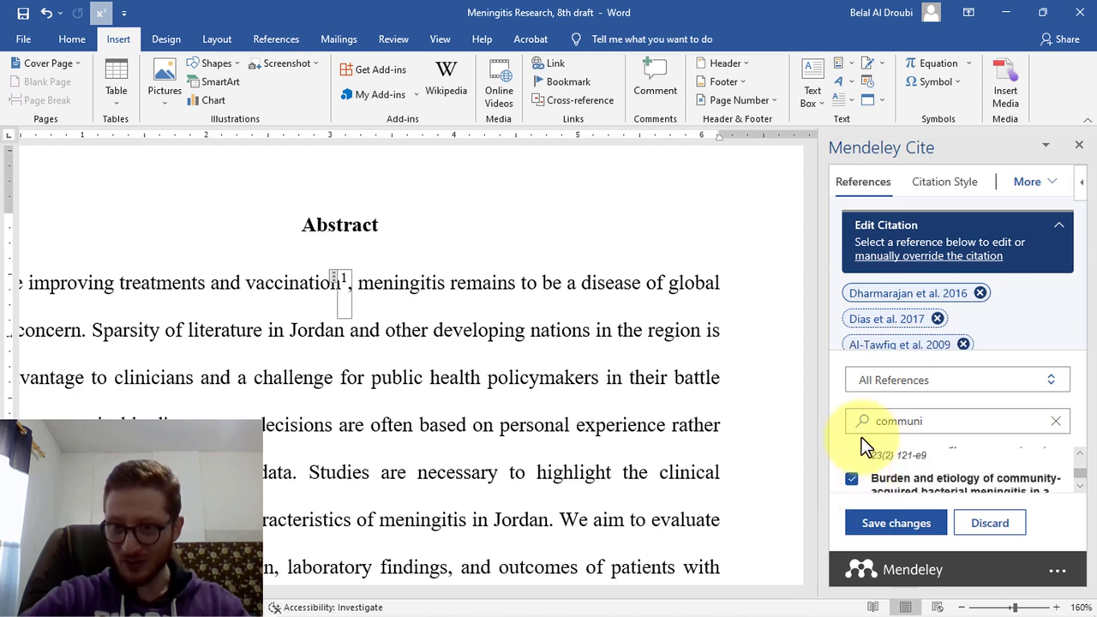
click(878, 523)
Inspect the edited multi-reference citation after "vaccination" in the Abstract.
ctrl+scroll(343, 283, up, 14)
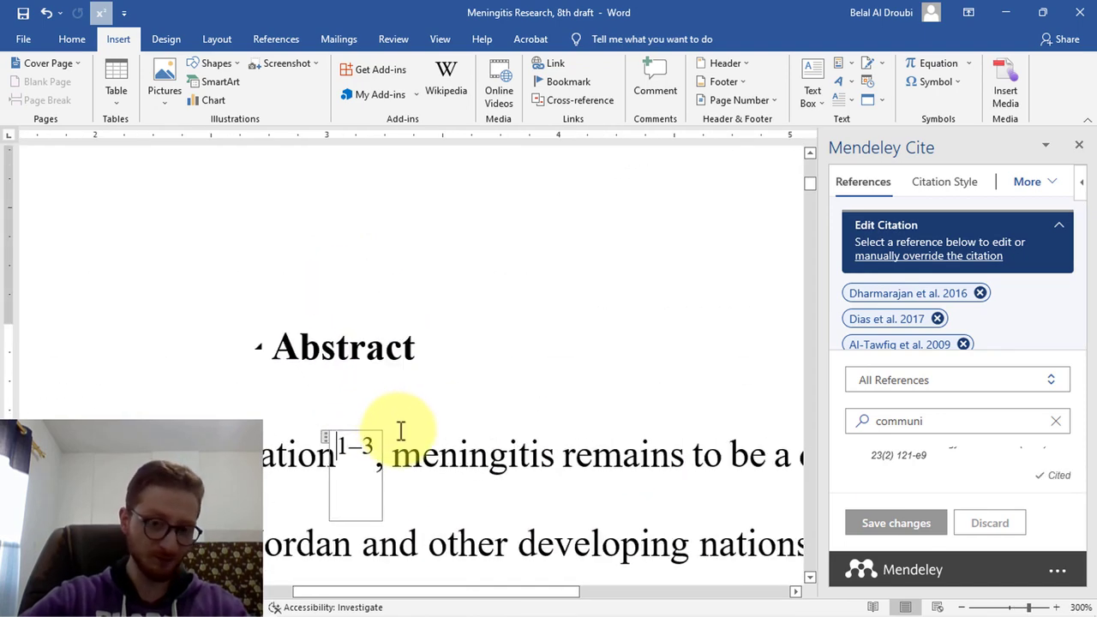
scroll(399, 437, down, 4)
scroll(356, 283, up, 3)
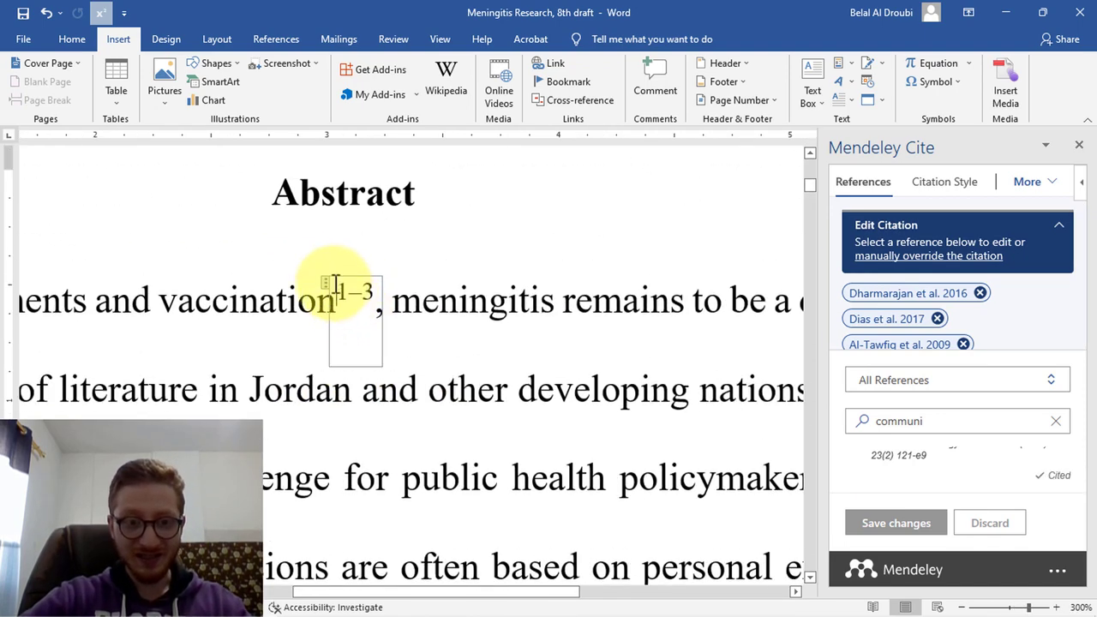
ctrl+scroll(394, 310, down, 2)
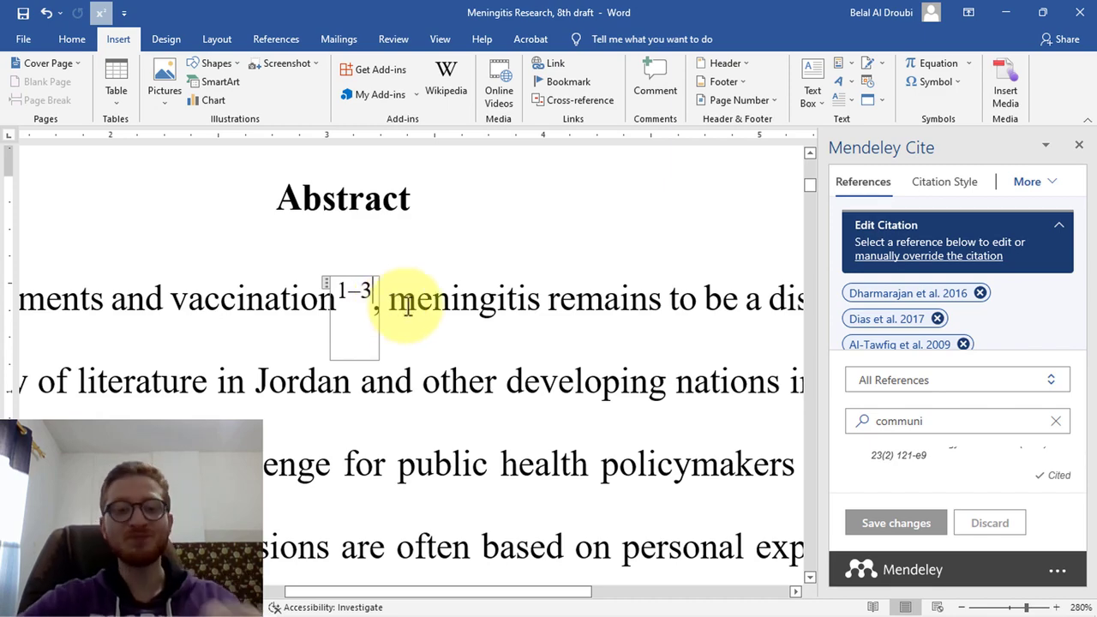
ctrl+scroll(490, 312, down, 8)
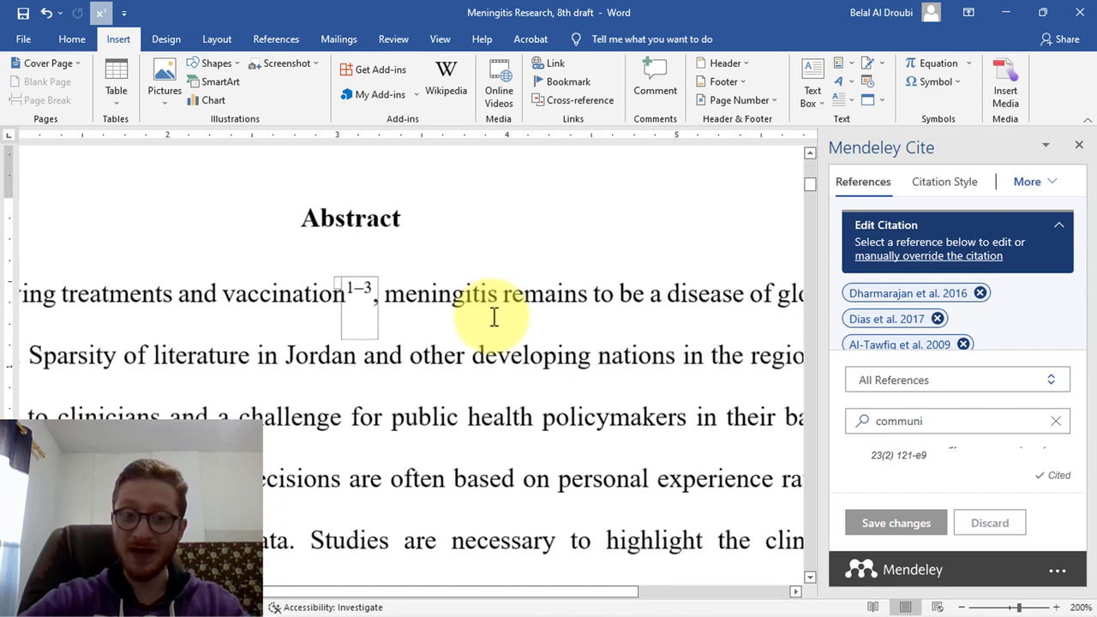
ctrl+scroll(494, 317, down, 5)
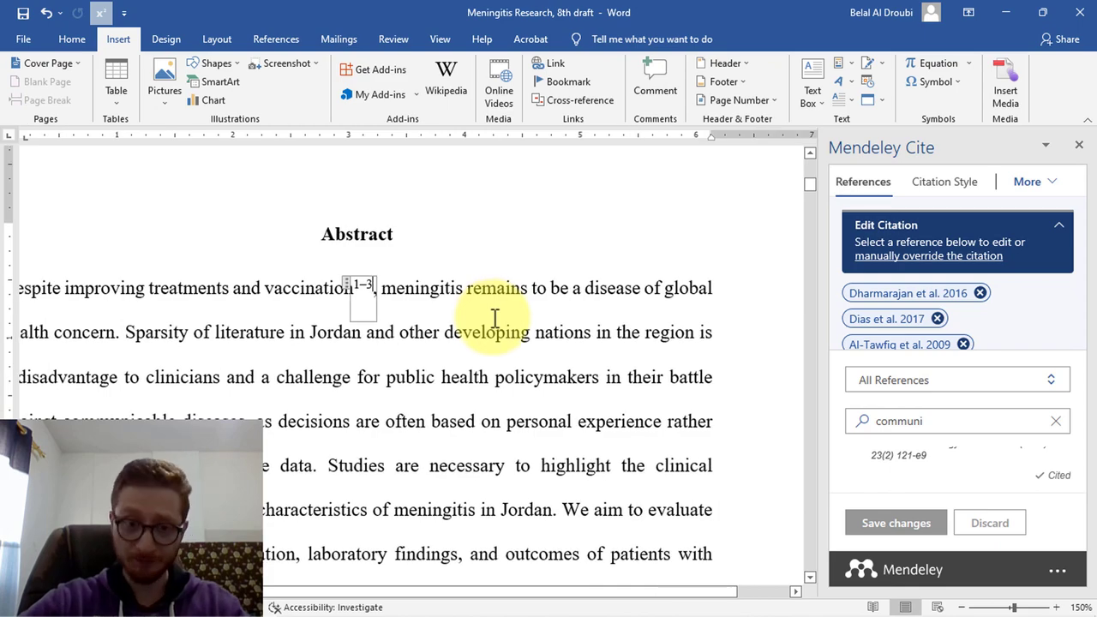
Replace the "References" heading on the page near the end of the manuscript with "Bibliography".
ctrl+scroll(495, 317, down, 3)
scroll(522, 314, down, 3)
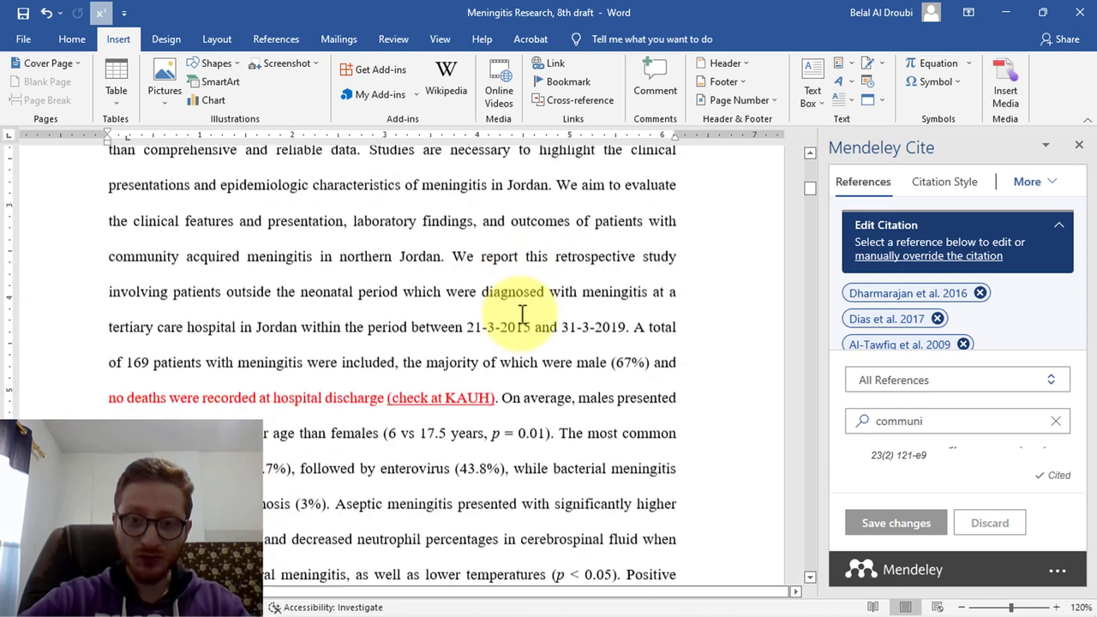
click(518, 313)
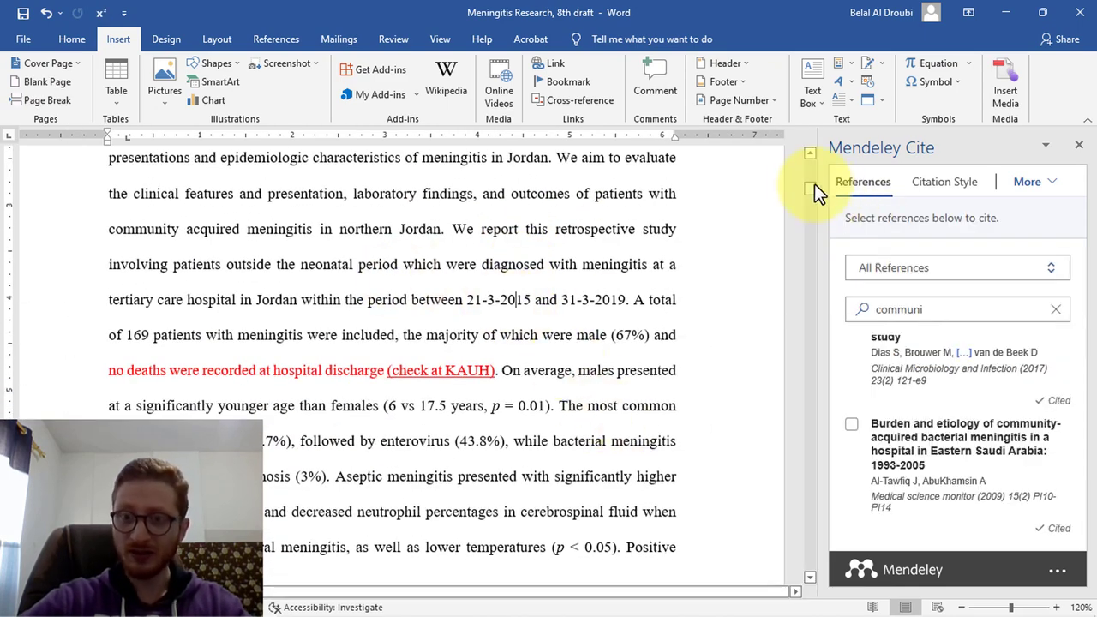
drag(814, 183, 782, 474)
scroll(723, 411, down, 10)
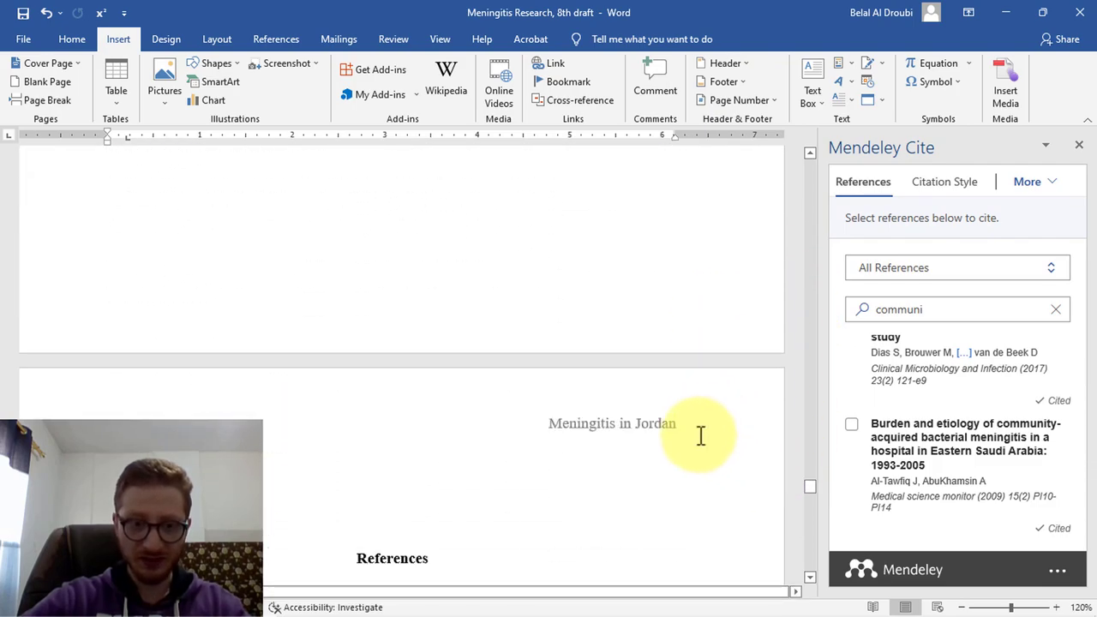
scroll(599, 360, down, 5)
double_click(417, 313)
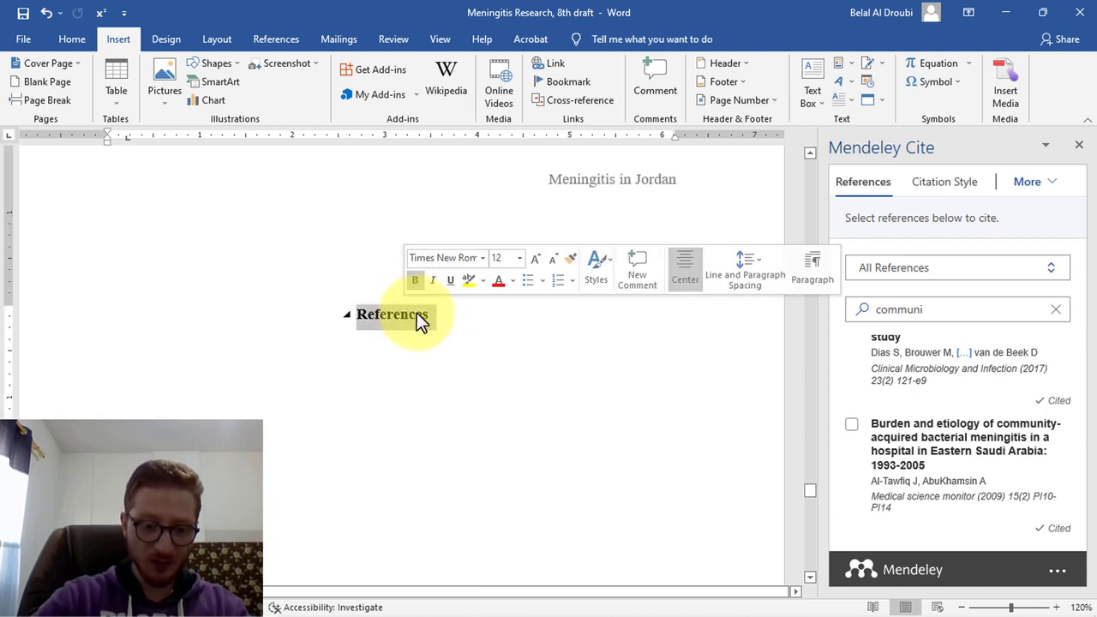
text(refe)
key(BackSpace)
key(BackSpace)
key(BackSpace)
key(BackSpace)
text(bio)
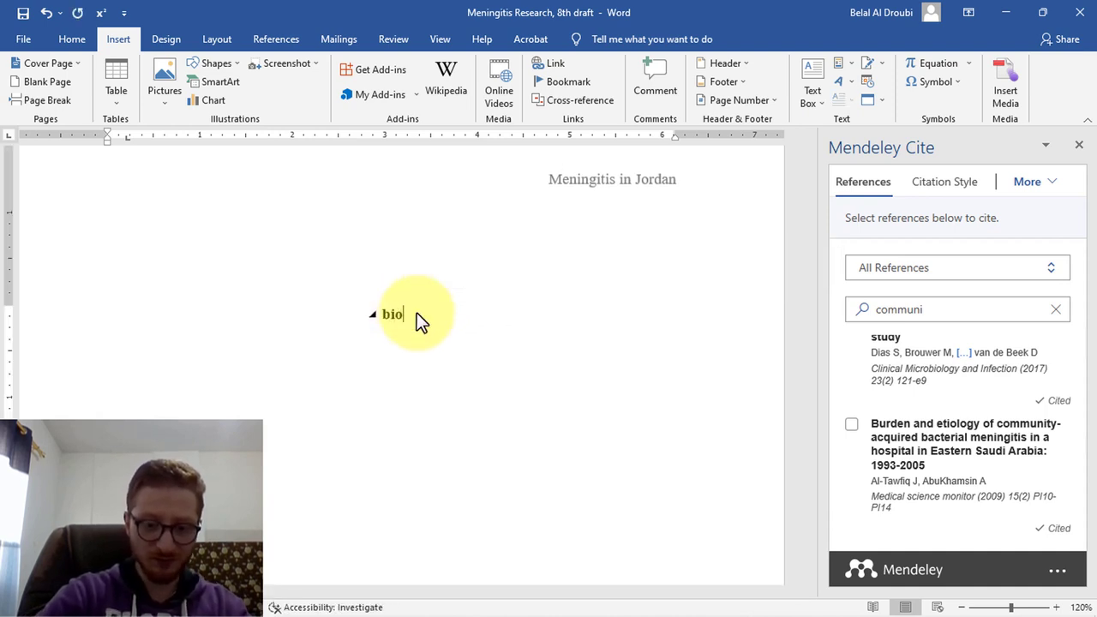
text(l)
key(BackSpace)
key(BackSpace)
text(bl)
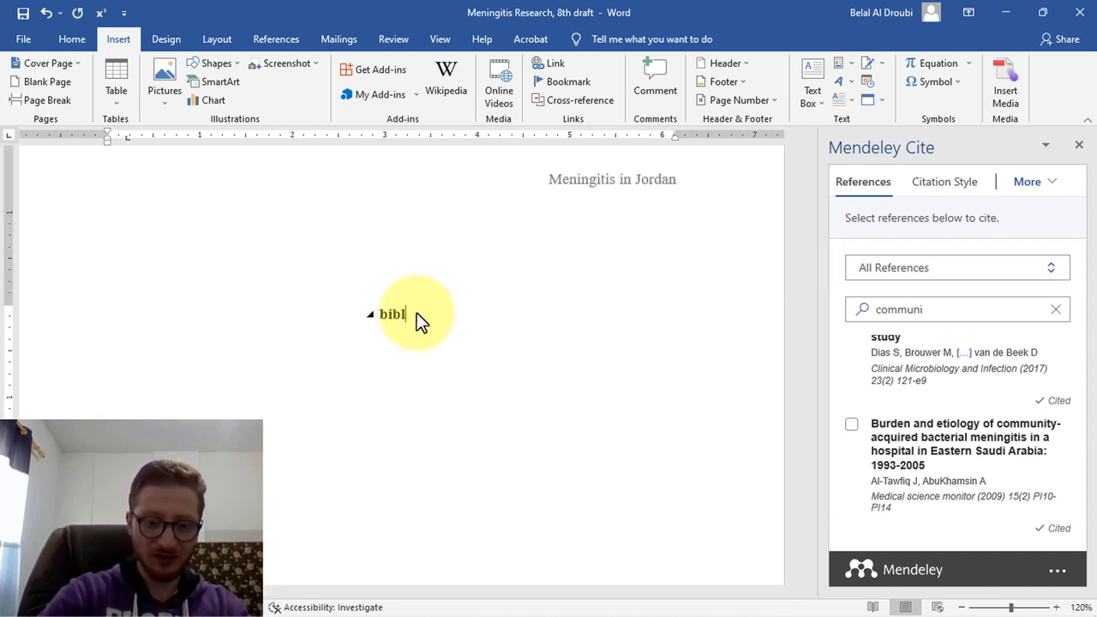
text(iography)
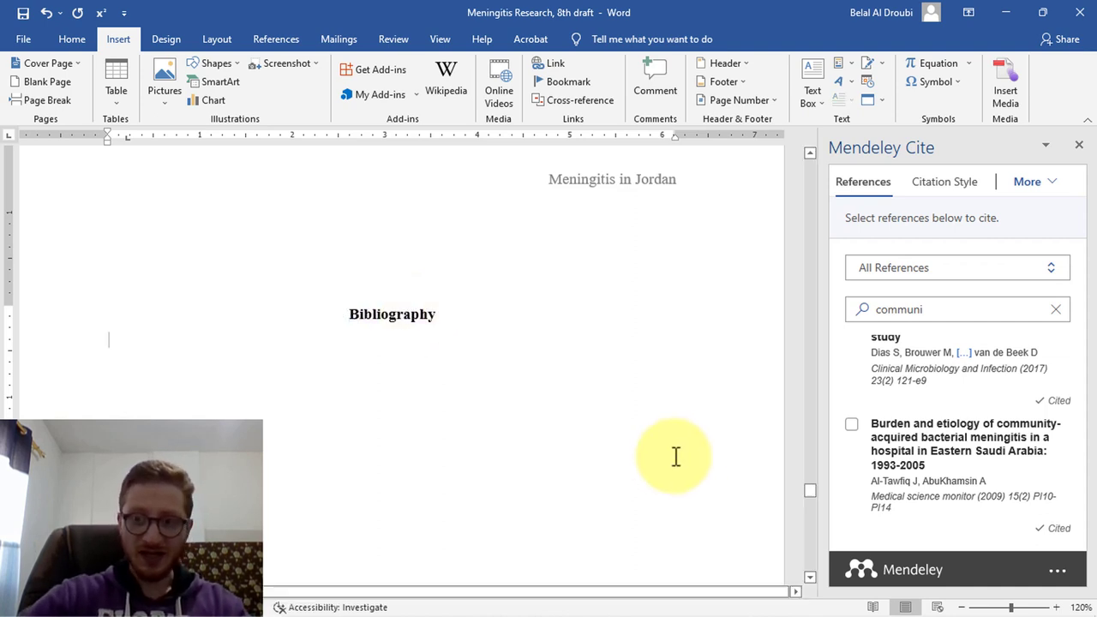
Insert the Mendeley Cite bibliography on the line below the "Bibliography" heading.
click(1044, 192)
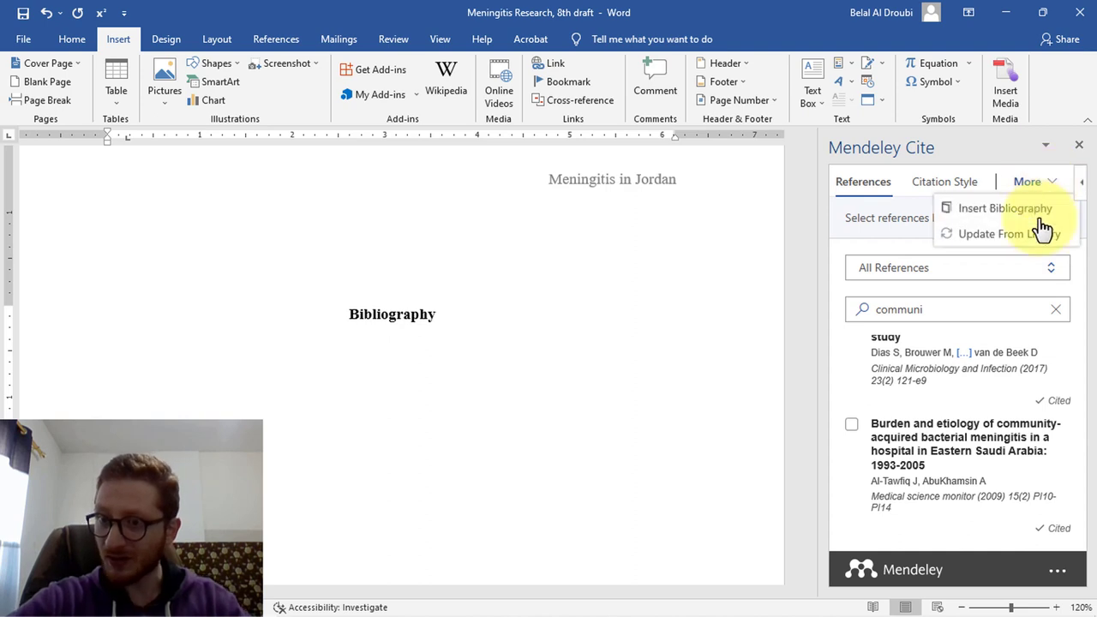
click(981, 214)
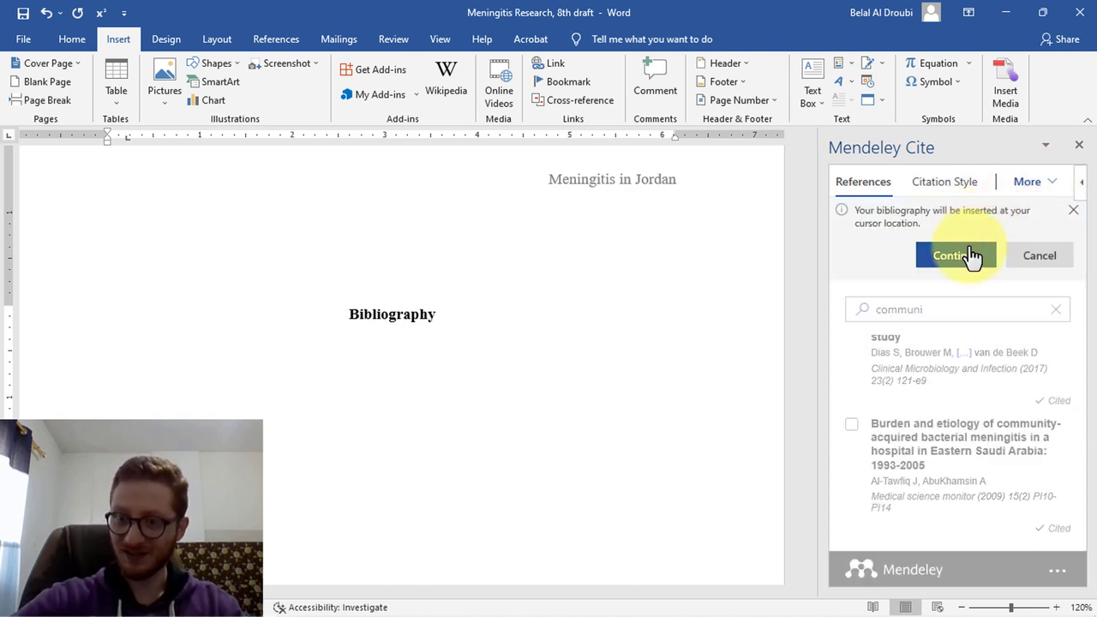
click(956, 255)
Review the numbered entries of the inserted bibliography and the manuscript sections that precede it.
scroll(517, 311, up, 5)
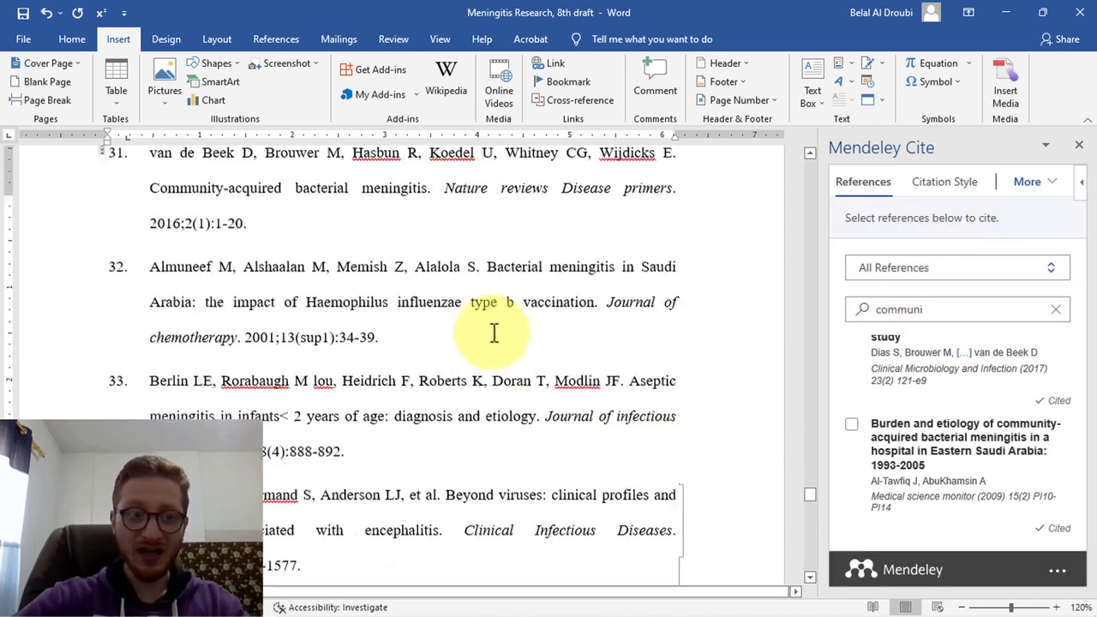
drag(809, 490, 813, 428)
scroll(637, 363, down, 5)
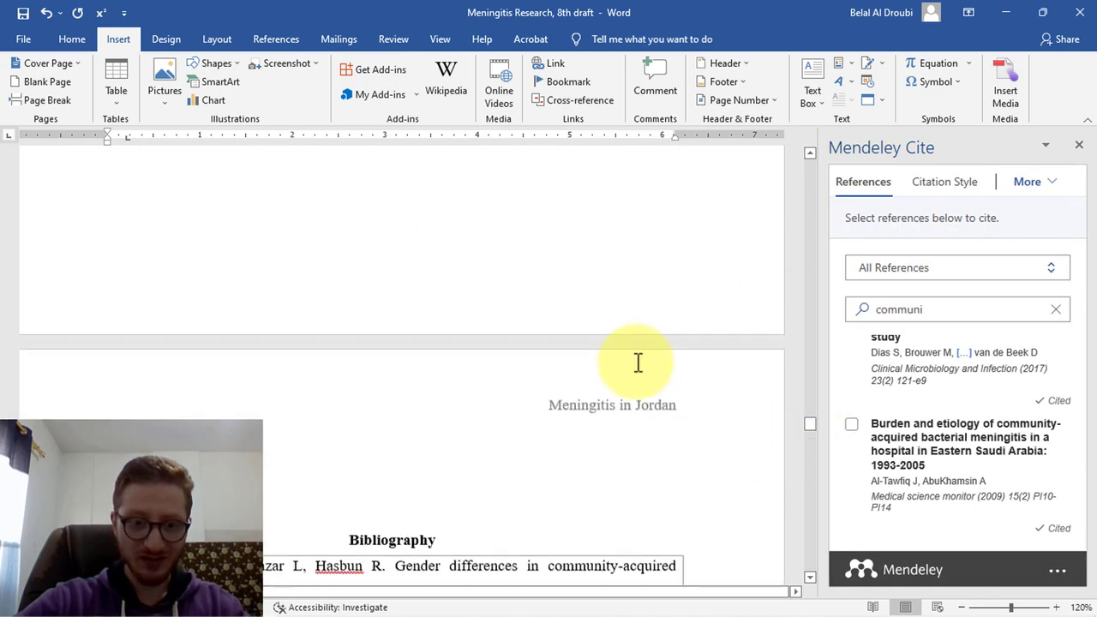
scroll(120, 299, down, 1)
scroll(300, 304, up, 2)
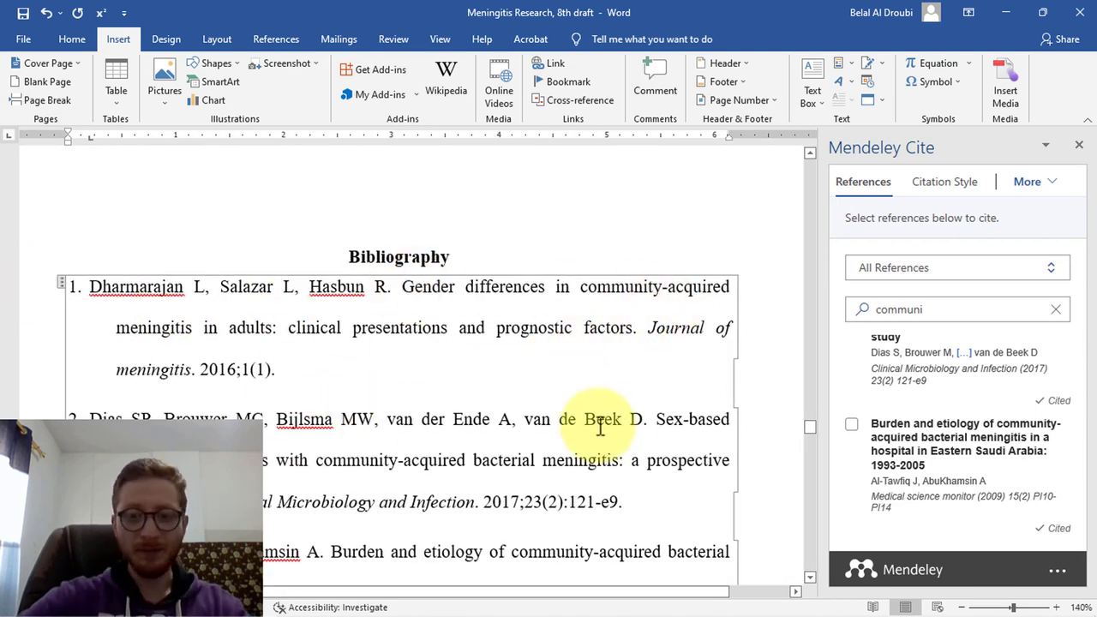
scroll(343, 458, down, 3)
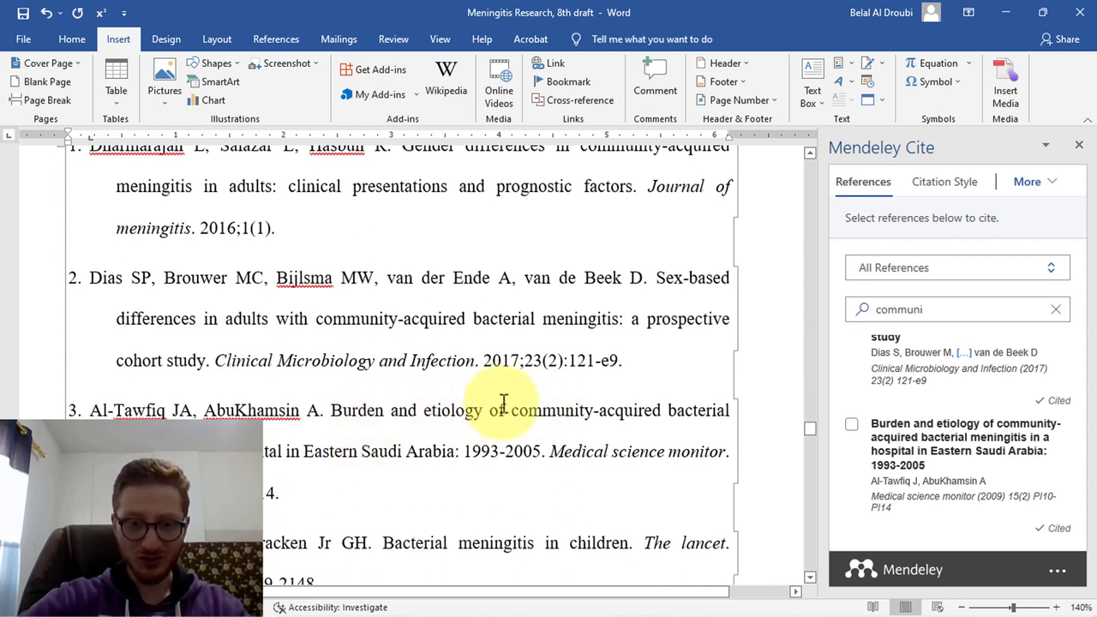
ctrl+scroll(778, 420, down, 2)
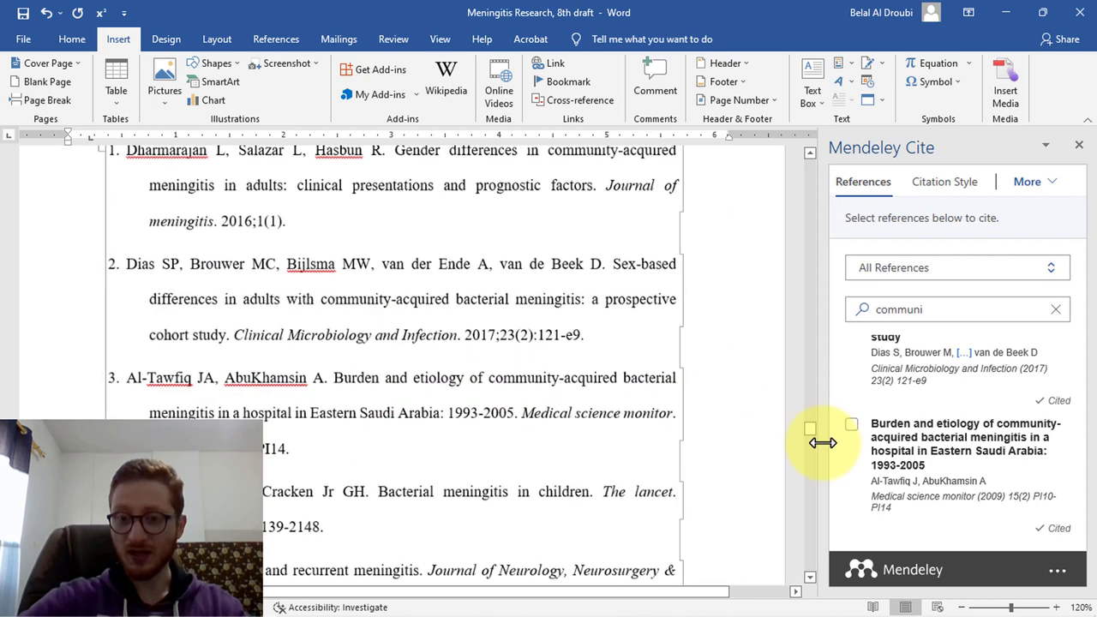
drag(812, 429, 813, 424)
scroll(686, 377, up, 3)
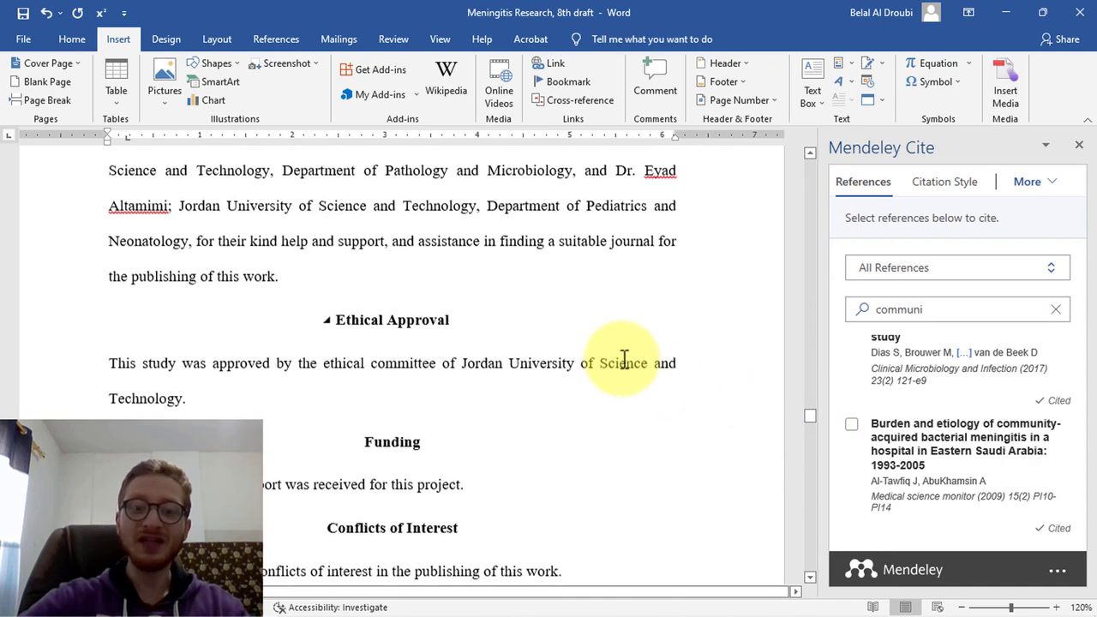
ctrl+scroll(643, 386, down, 3)
ctrl+scroll(665, 406, down, 1)
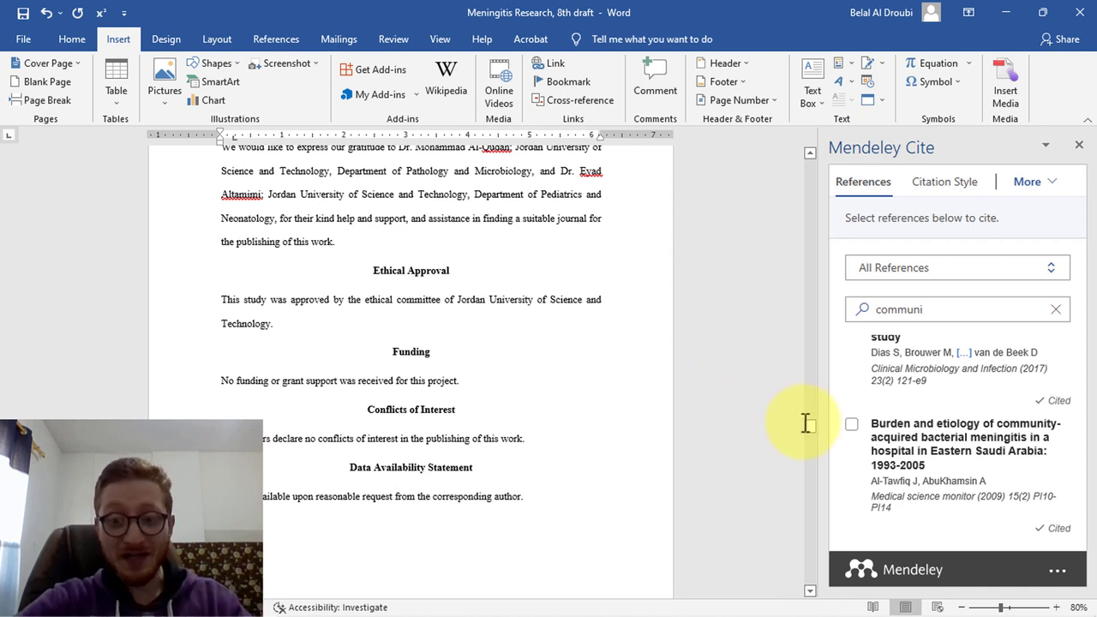
drag(806, 422, 809, 434)
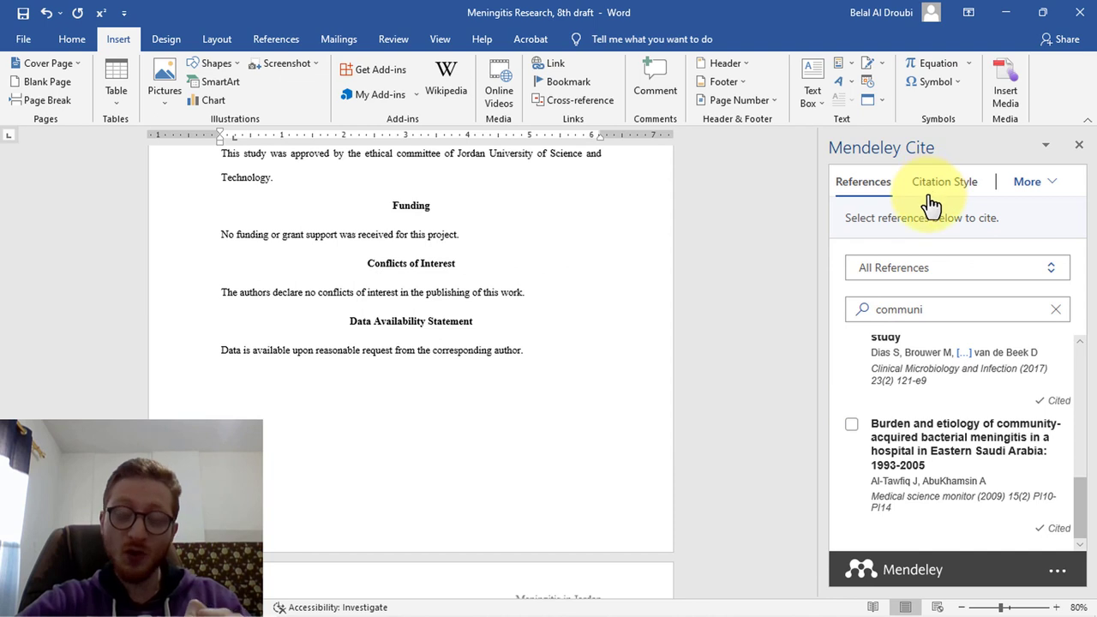
scroll(746, 374, down, 8)
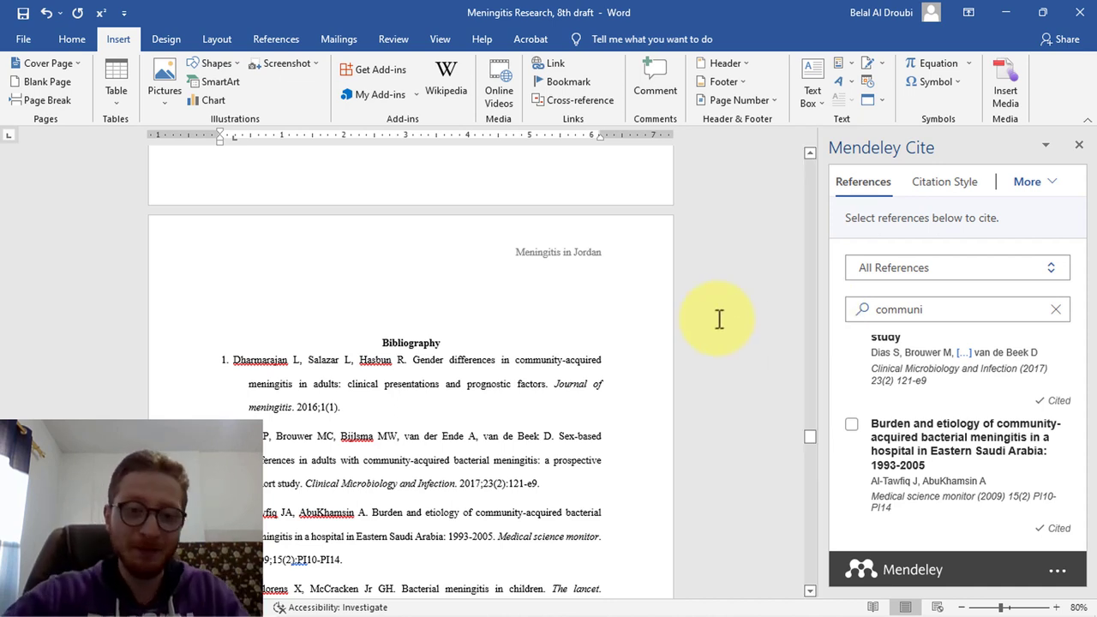
scroll(428, 411, down, 2)
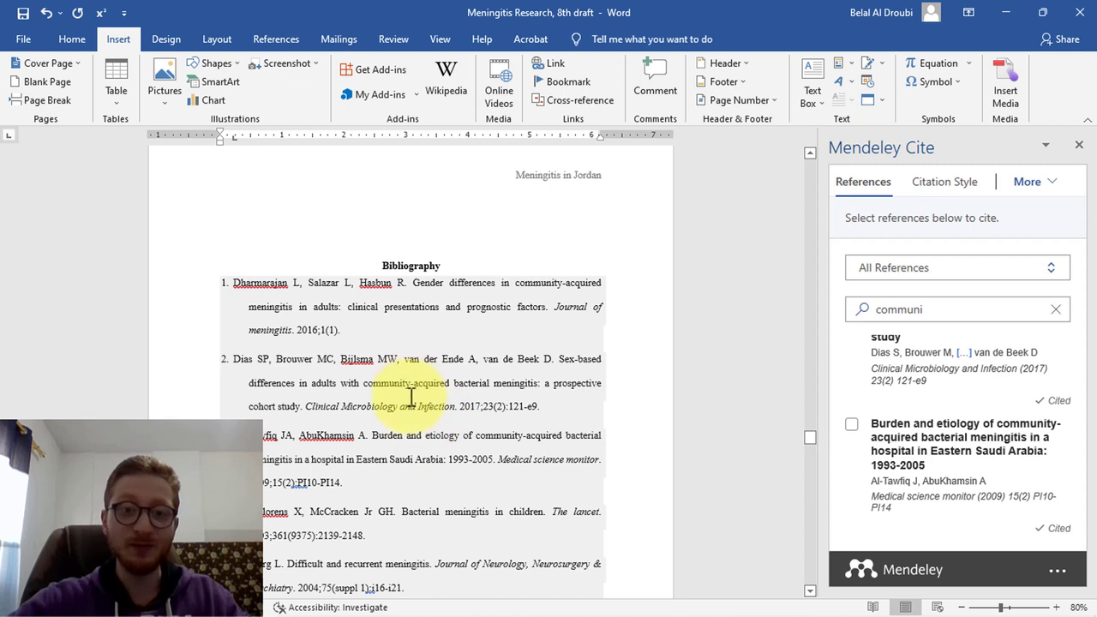
click(413, 295)
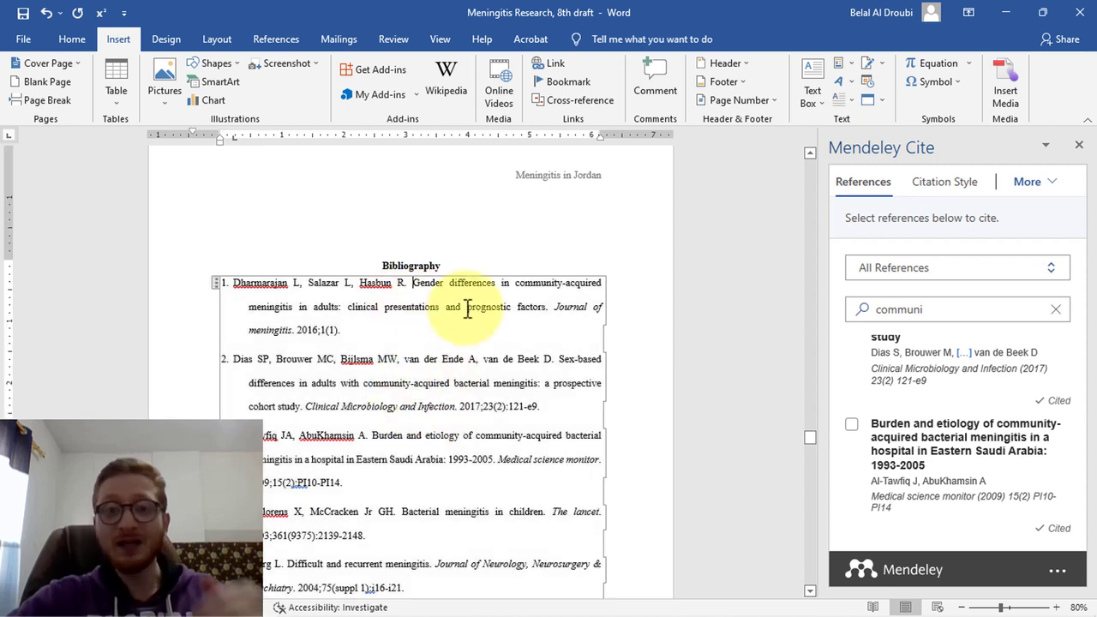
Change the citation style to American Psychological Association 7th edition and check the in-text citations in the Introduction.
click(966, 182)
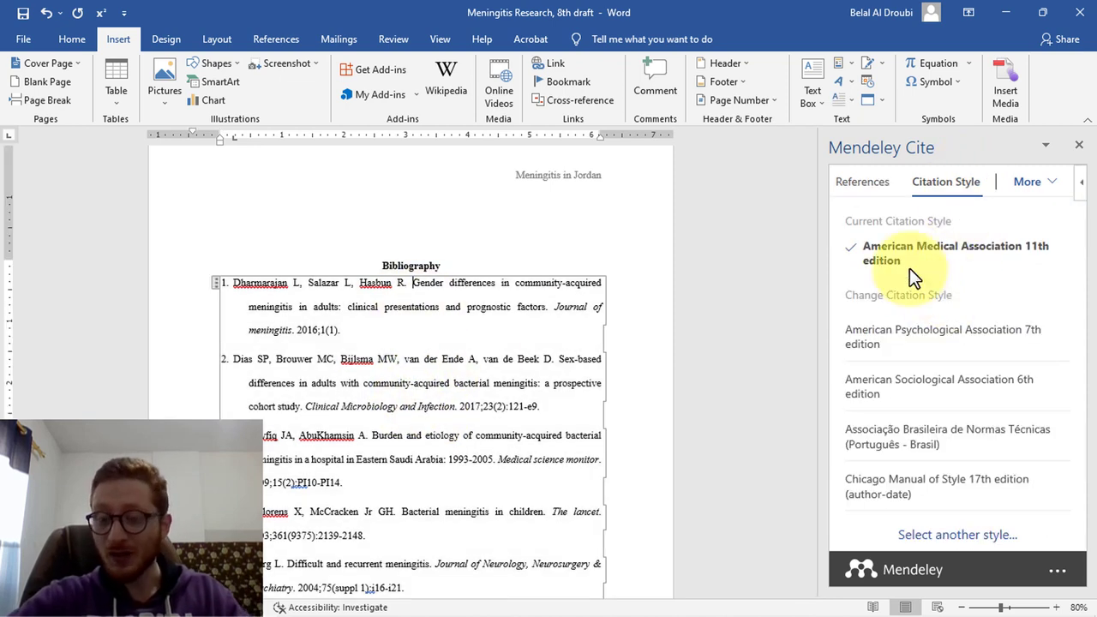
scroll(558, 314, down, 3)
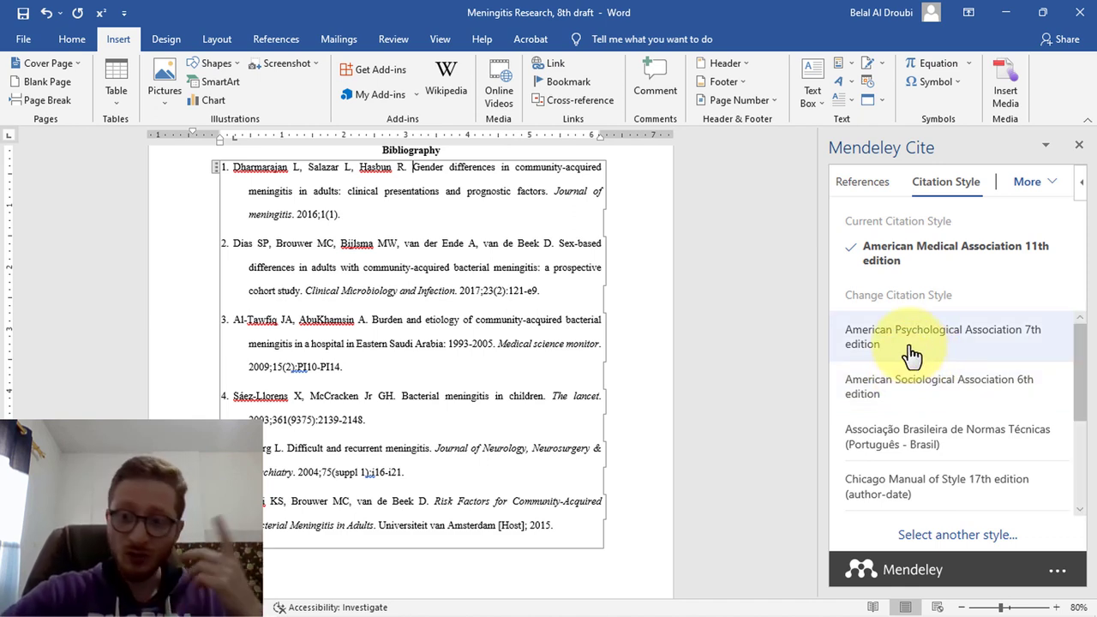
click(911, 347)
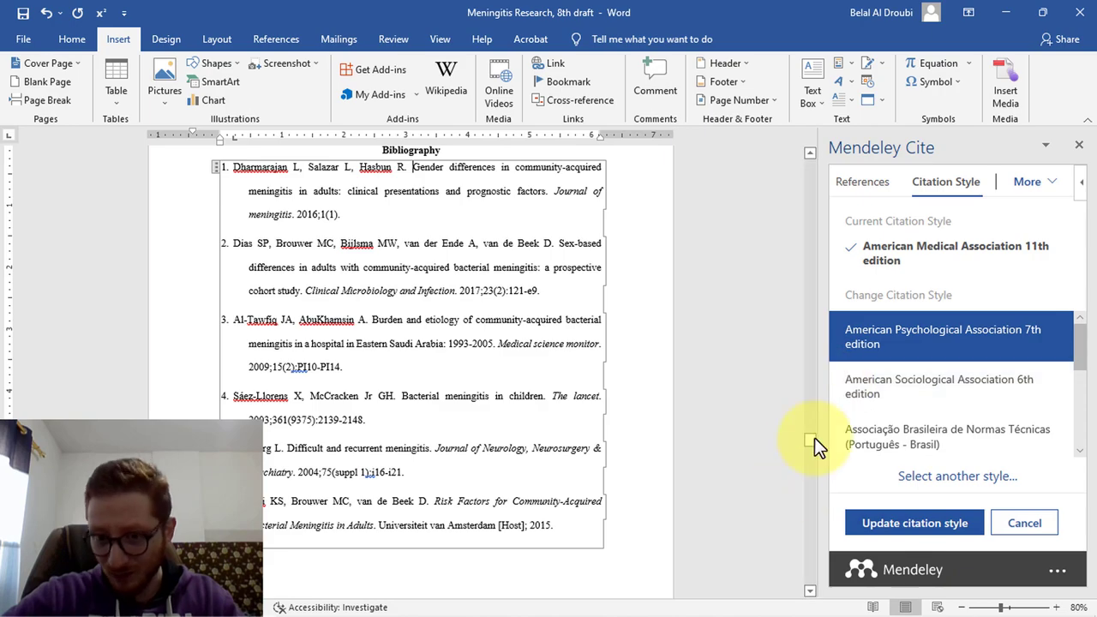
drag(814, 438, 814, 231)
drag(813, 239, 814, 197)
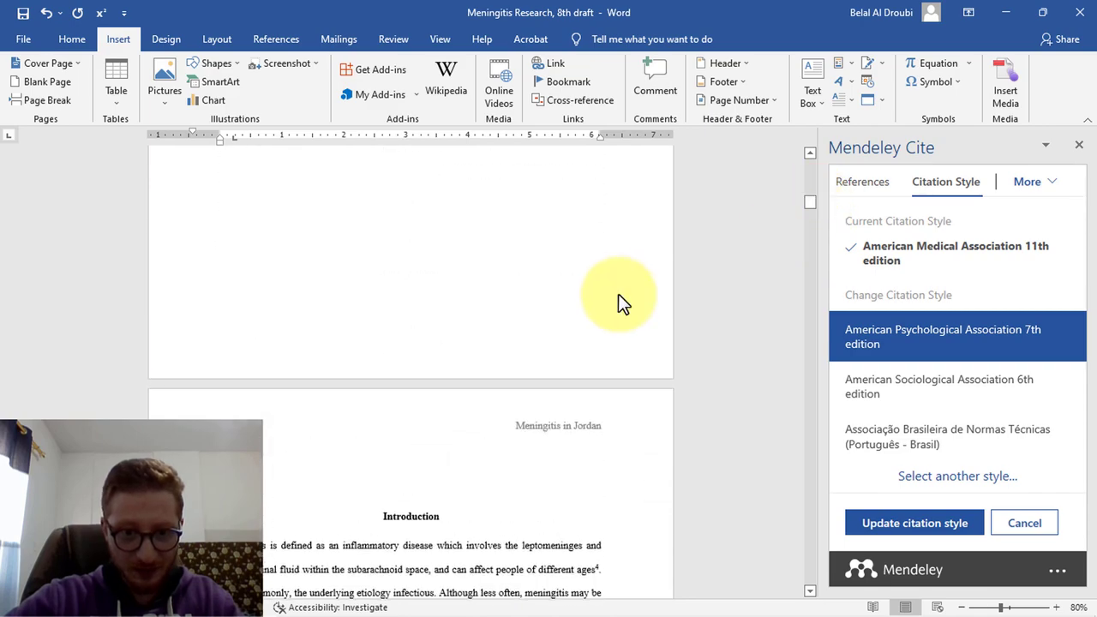
scroll(618, 294, down, 3)
ctrl+scroll(553, 289, up, 4)
scroll(384, 244, up, 3)
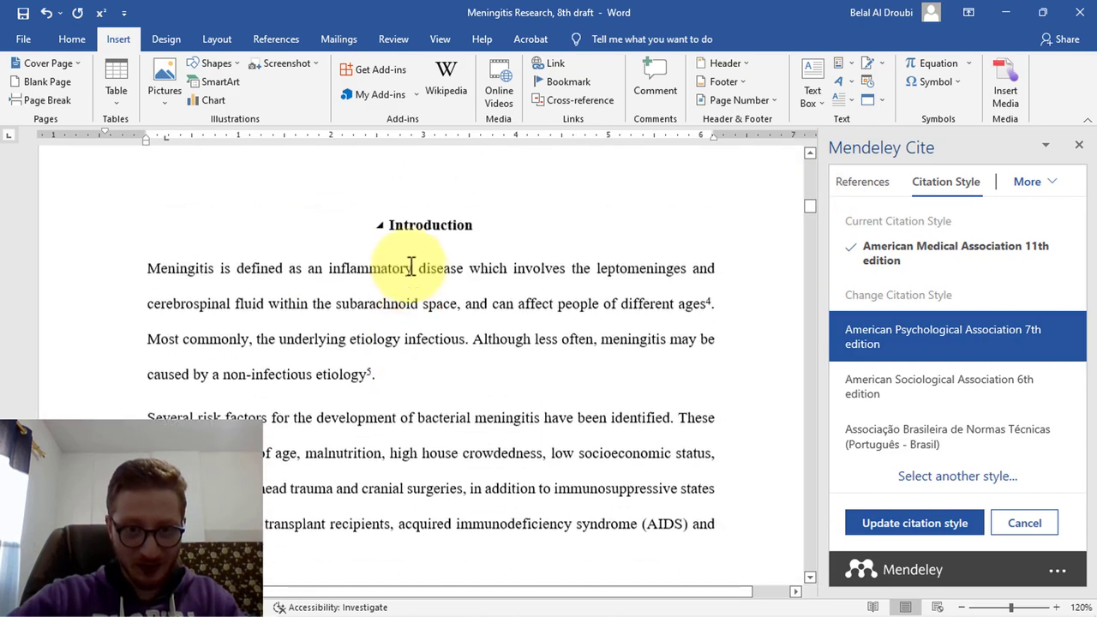
ctrl+scroll(403, 265, up, 4)
ctrl+scroll(440, 304, down, 2)
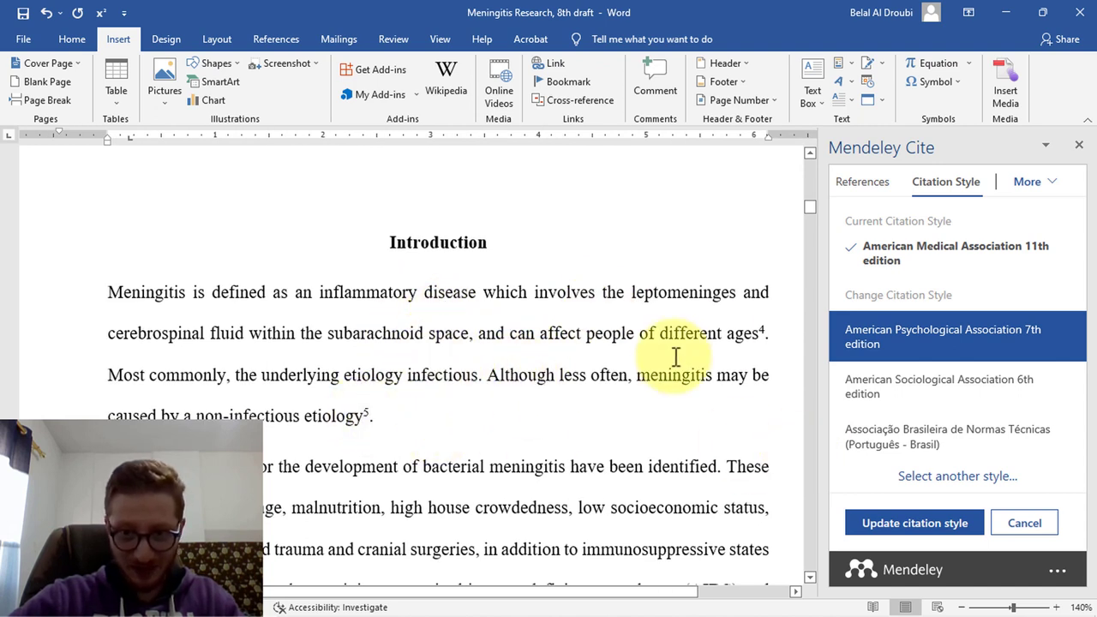
click(926, 515)
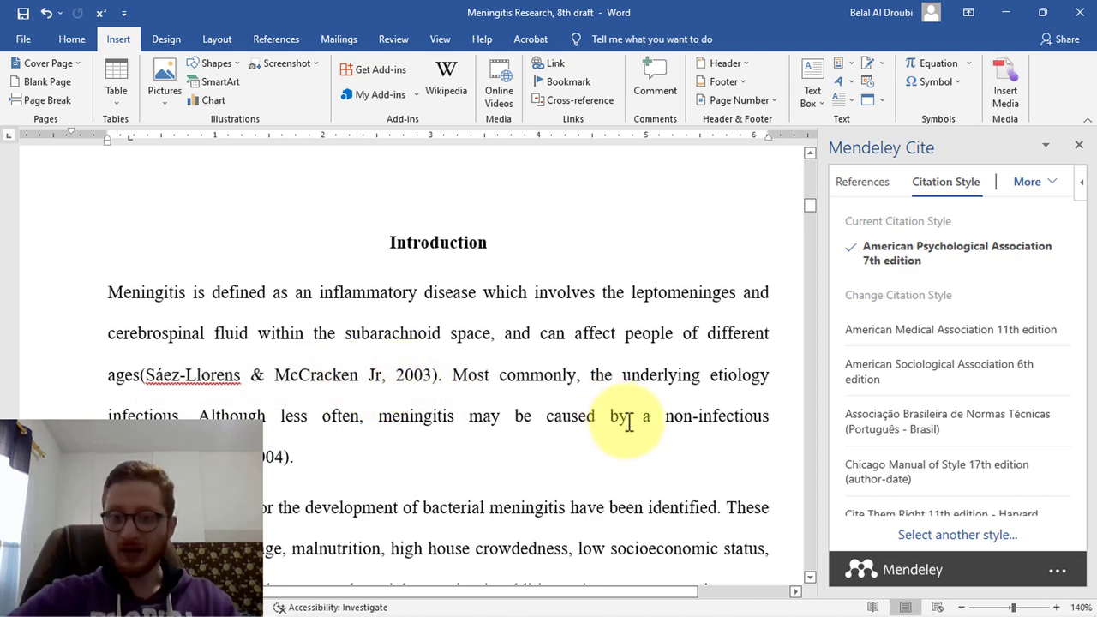
scroll(362, 367, down, 3)
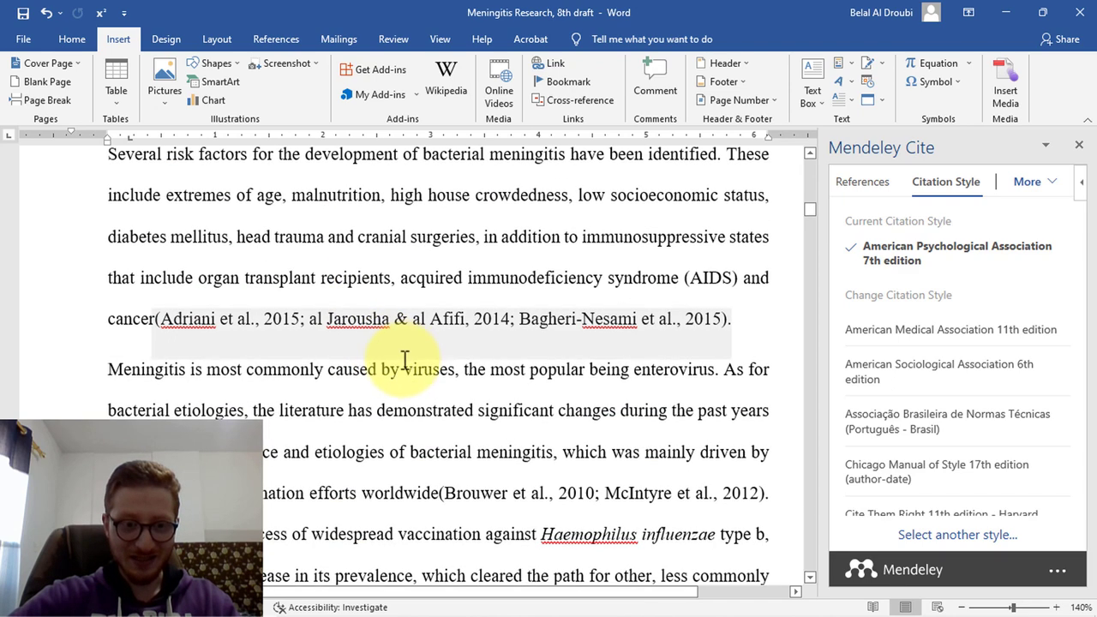
click(641, 277)
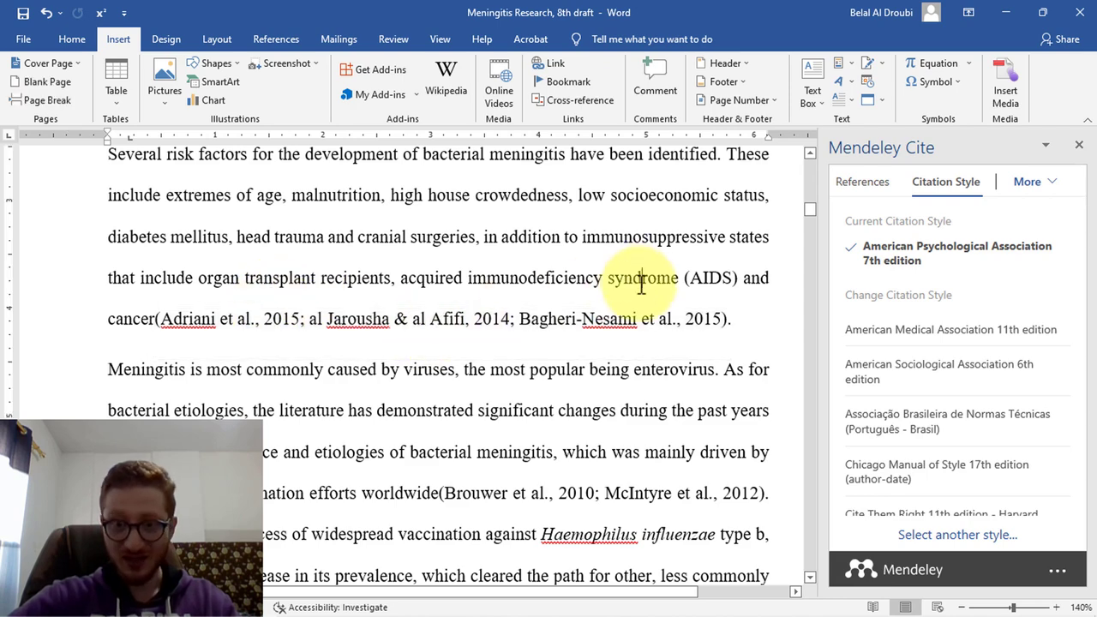
ctrl+scroll(578, 364, down, 5)
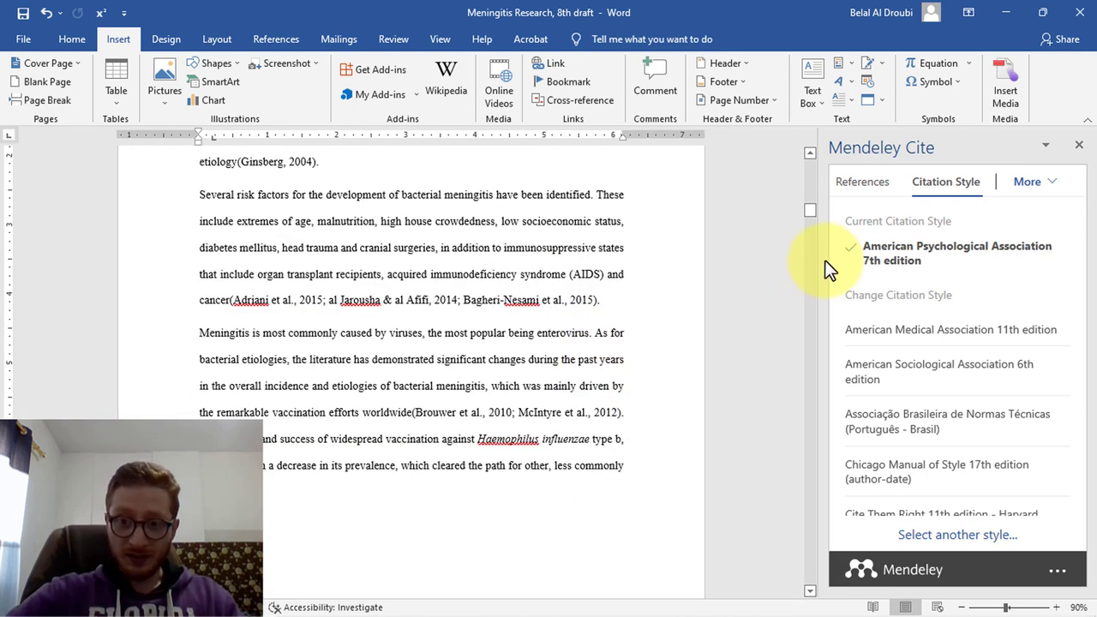
Update the manuscript's cited references from the Mendeley library.
click(1028, 181)
double_click(638, 12)
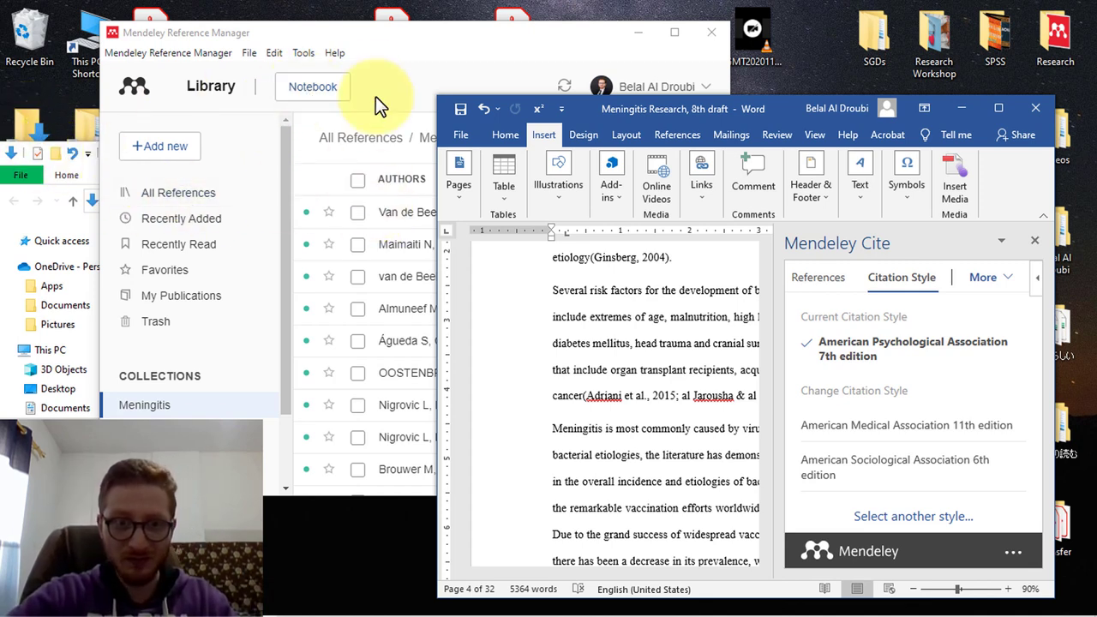
double_click(673, 117)
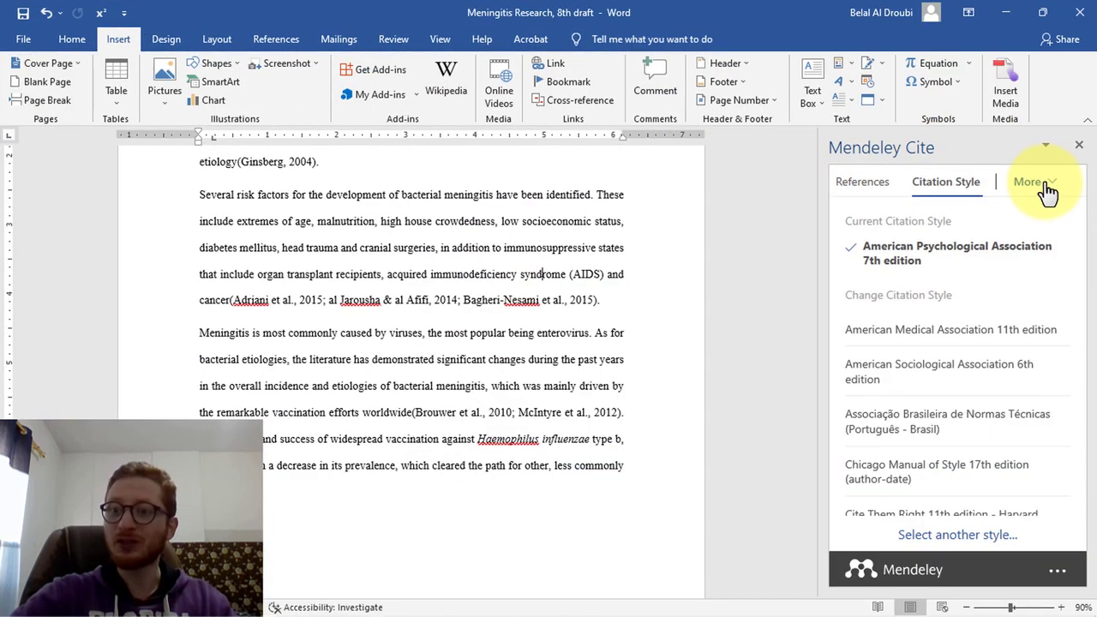
click(1028, 182)
click(1008, 235)
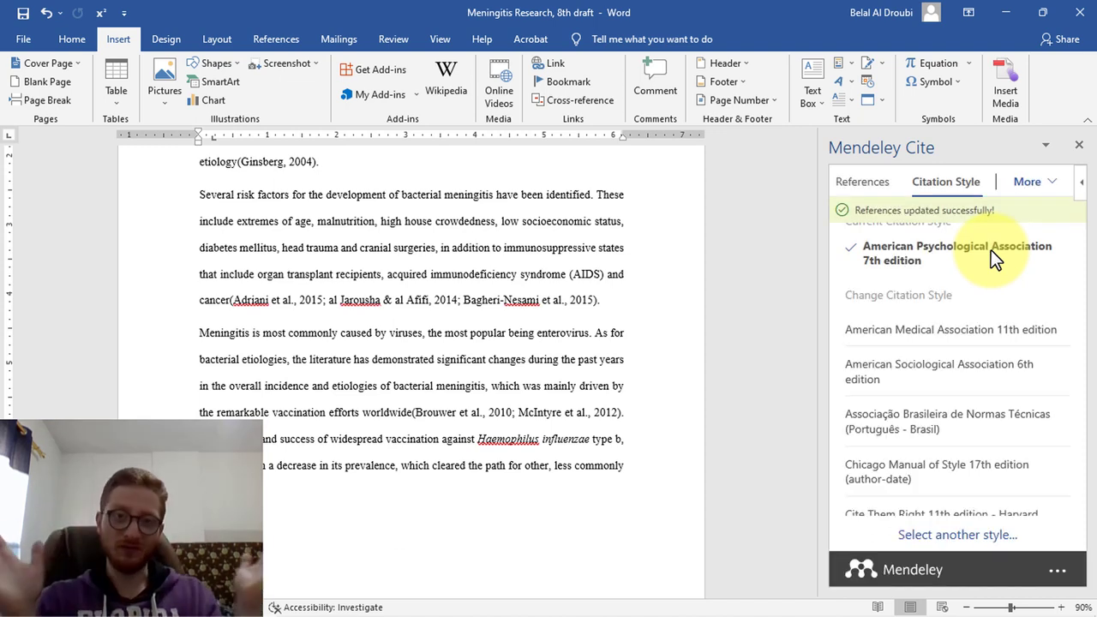
Search the Mendeley Cite references for "ahjdhabn" and clear the search text again.
click(895, 183)
double_click(943, 310)
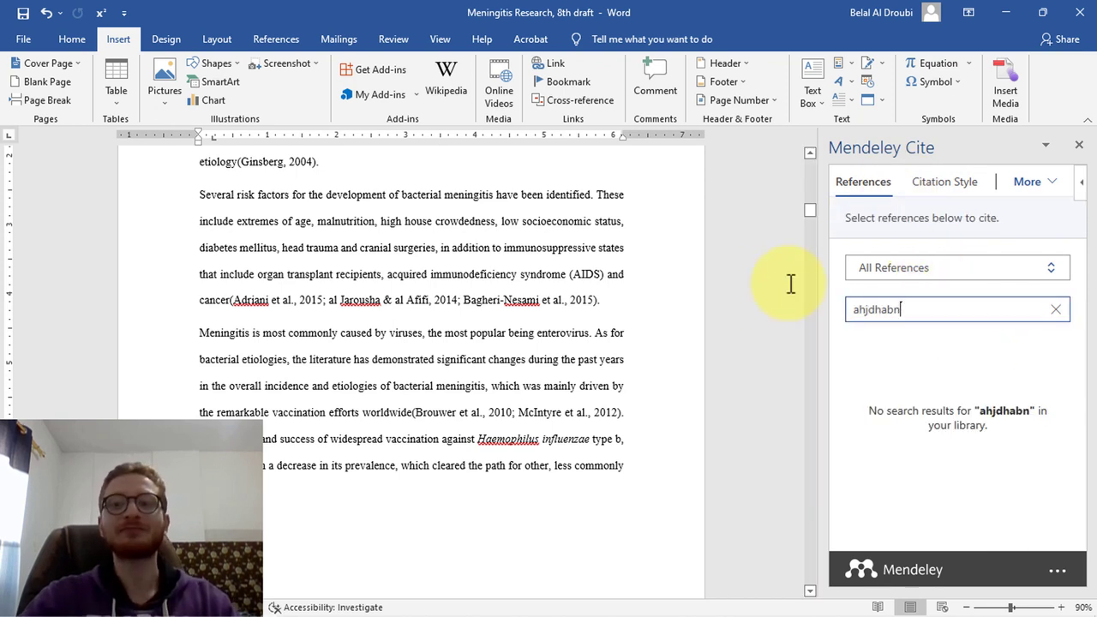
key(BackSpace)
key(BackSpace)
key(BackSpace)
key(BackSpace)
key(BackSpace)
key(BackSpace)
key(BackSpace)
key(BackSpace)
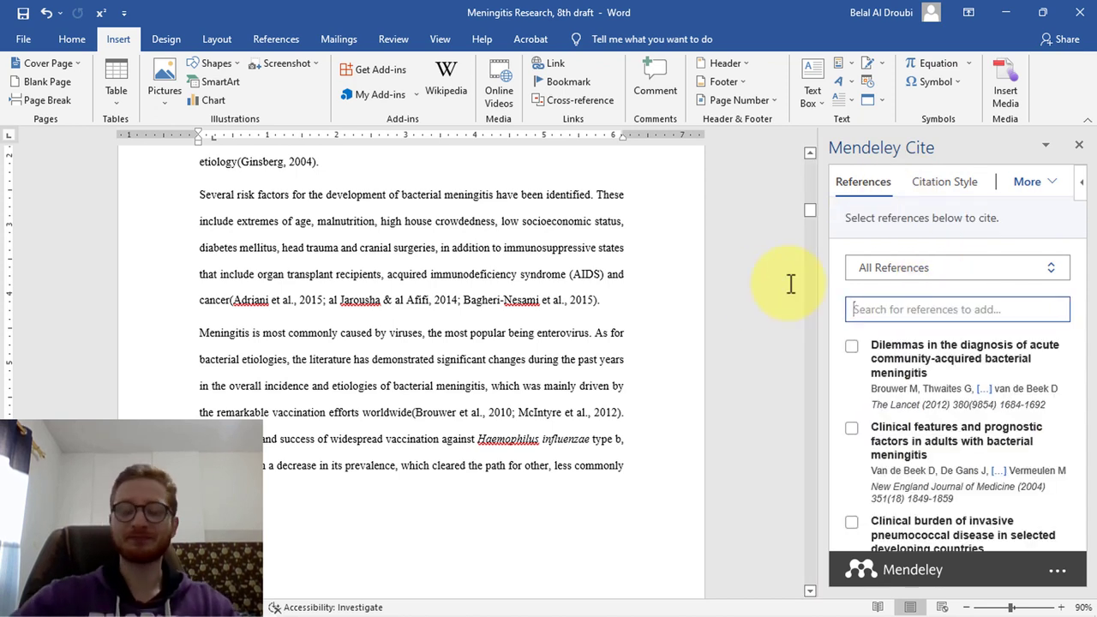
Close the meningitis manuscript in Word without saving its changes.
click(1067, 18)
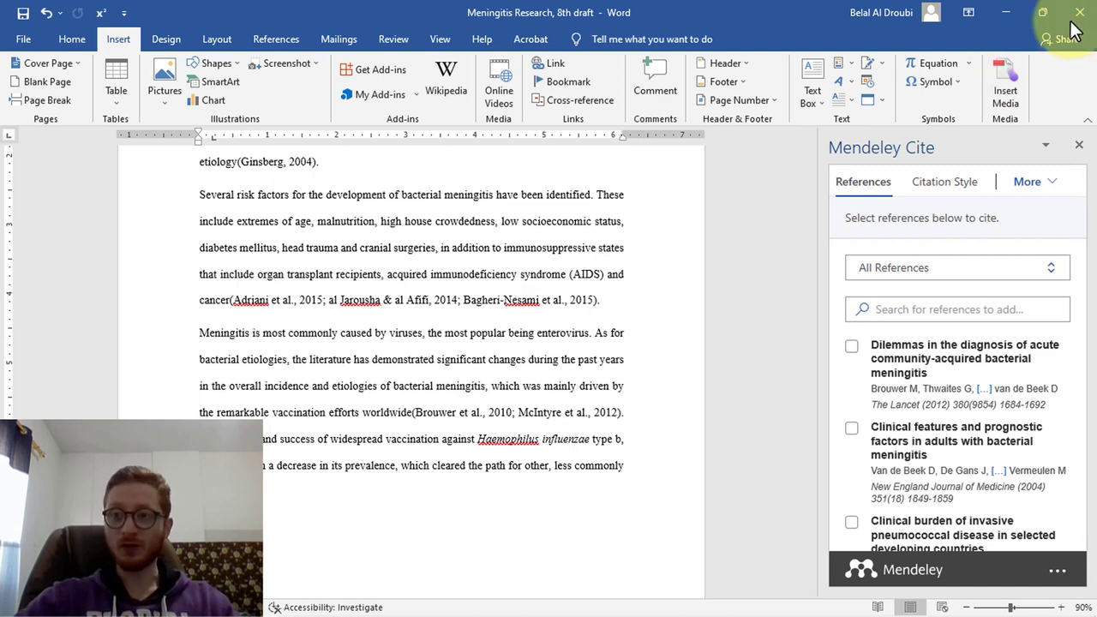
click(1081, 24)
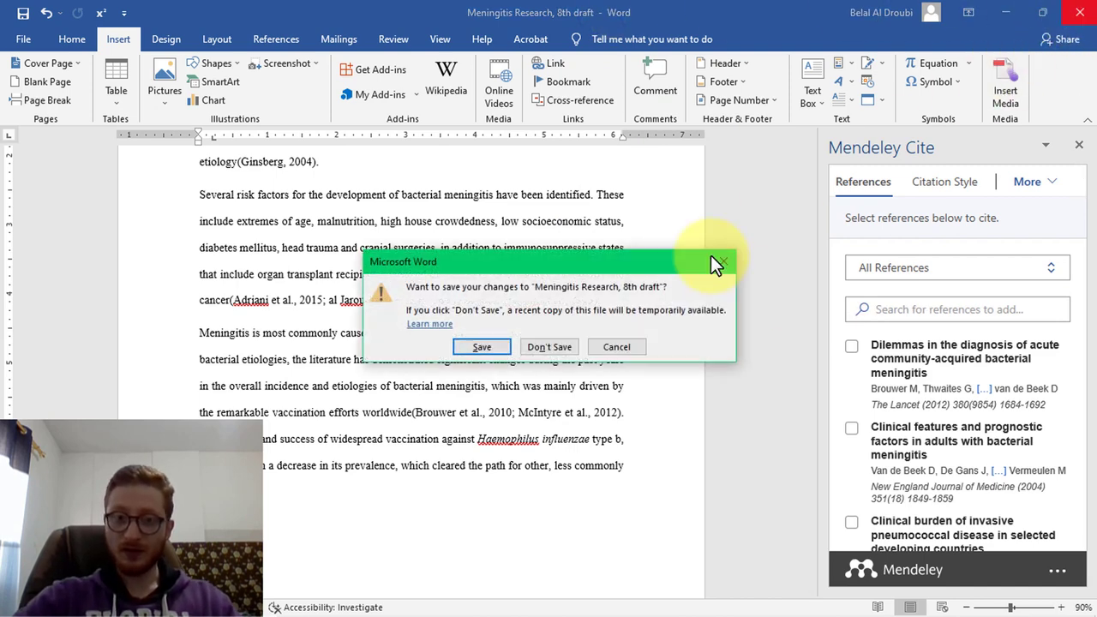
click(554, 346)
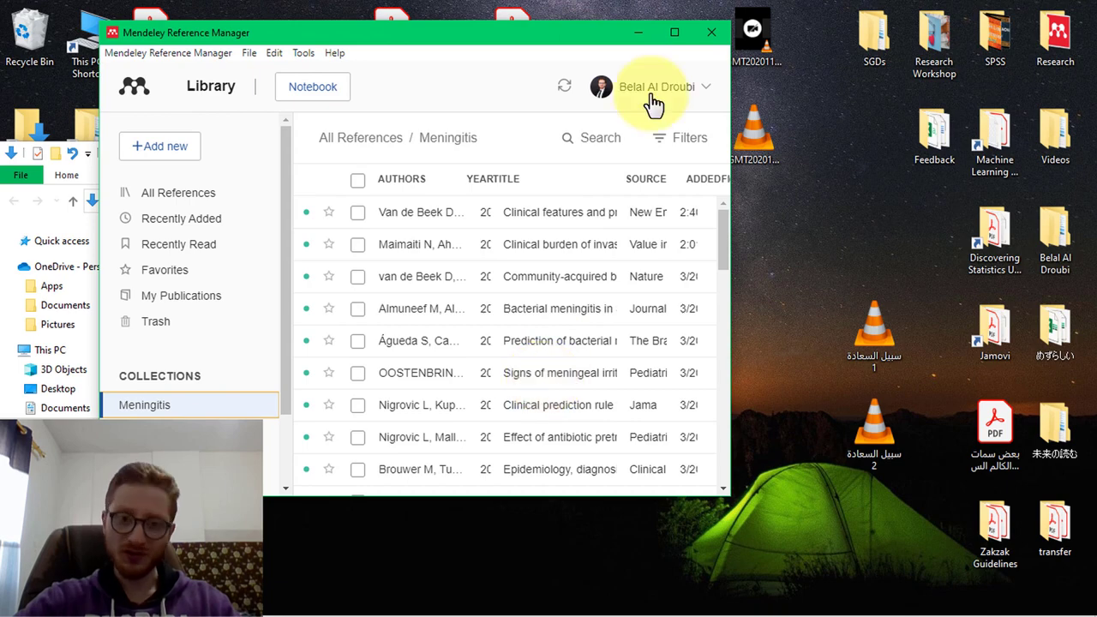
Maximize the Mendeley Reference Manager window and display its install options for Mendeley Web Importer and Mendeley Cite.
key(alt+Tab)
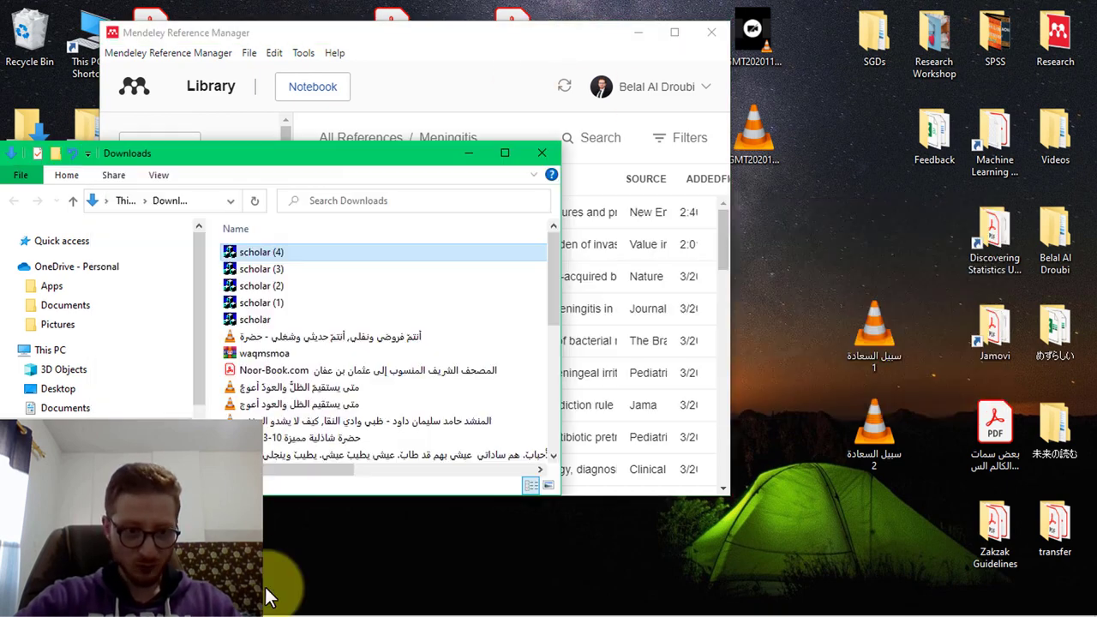
double_click(354, 35)
click(206, 27)
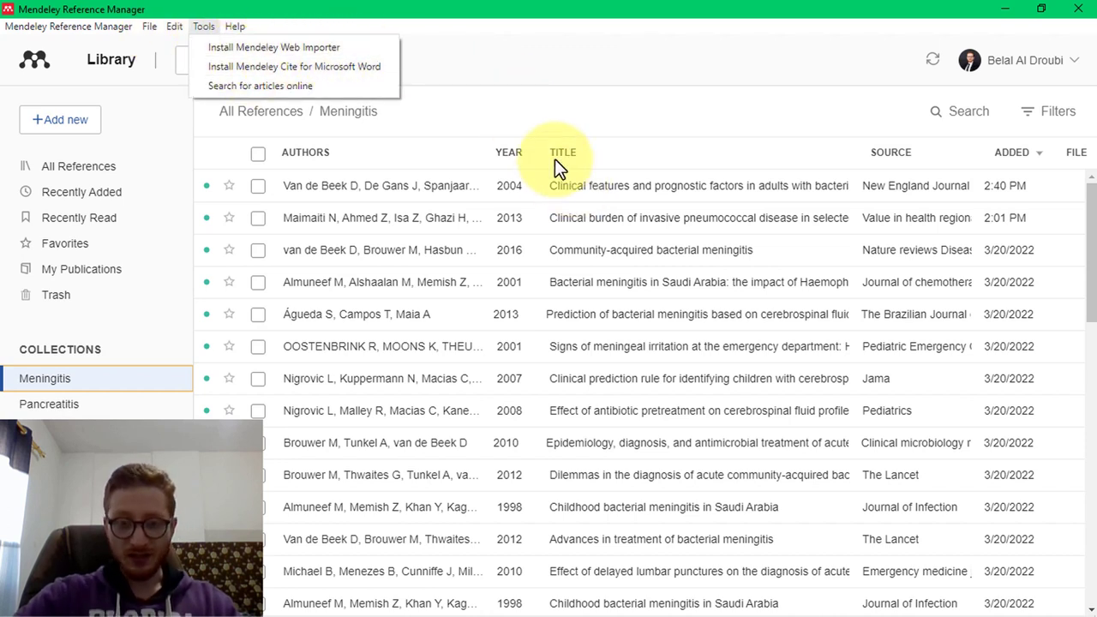
Switch to Chrome and view the Google Scholar extension and where the browser's Extensions page is found.
key(alt+Tab)
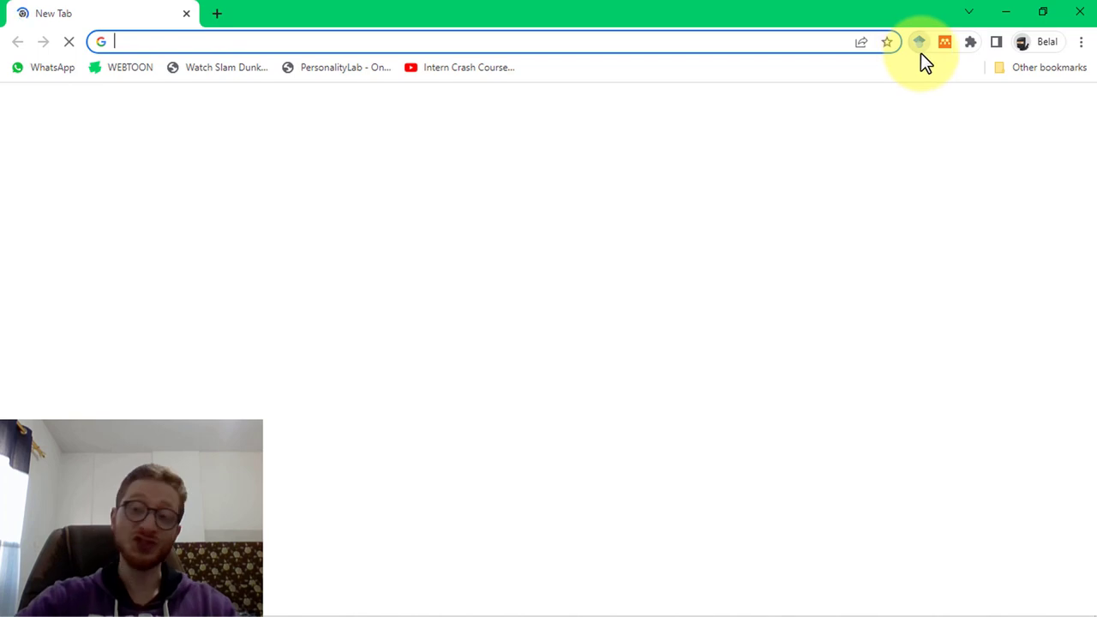
click(920, 50)
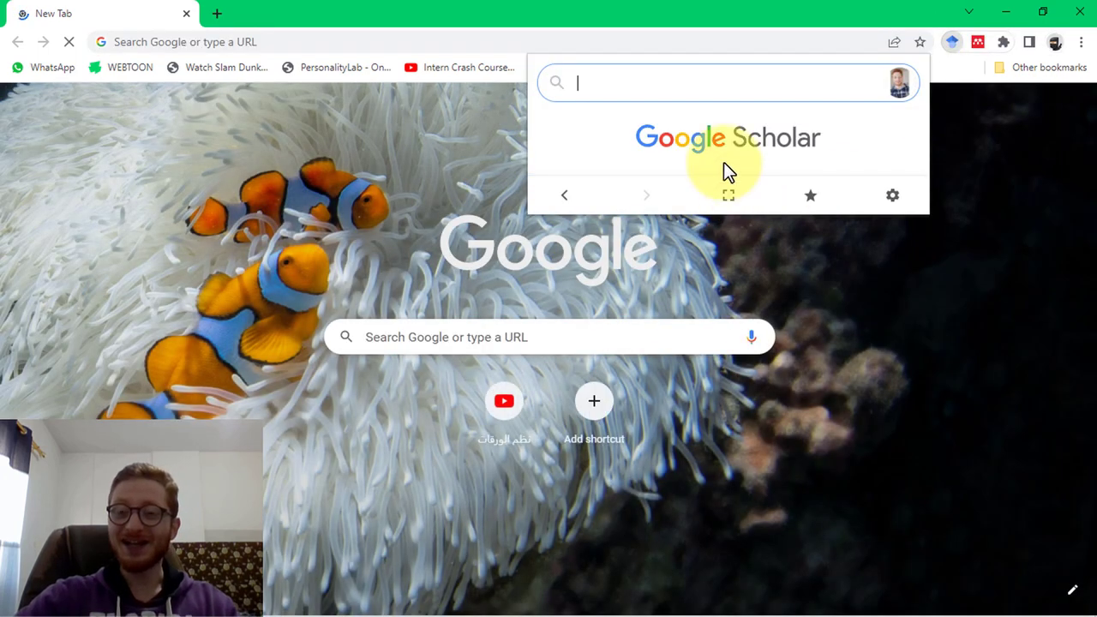
click(973, 46)
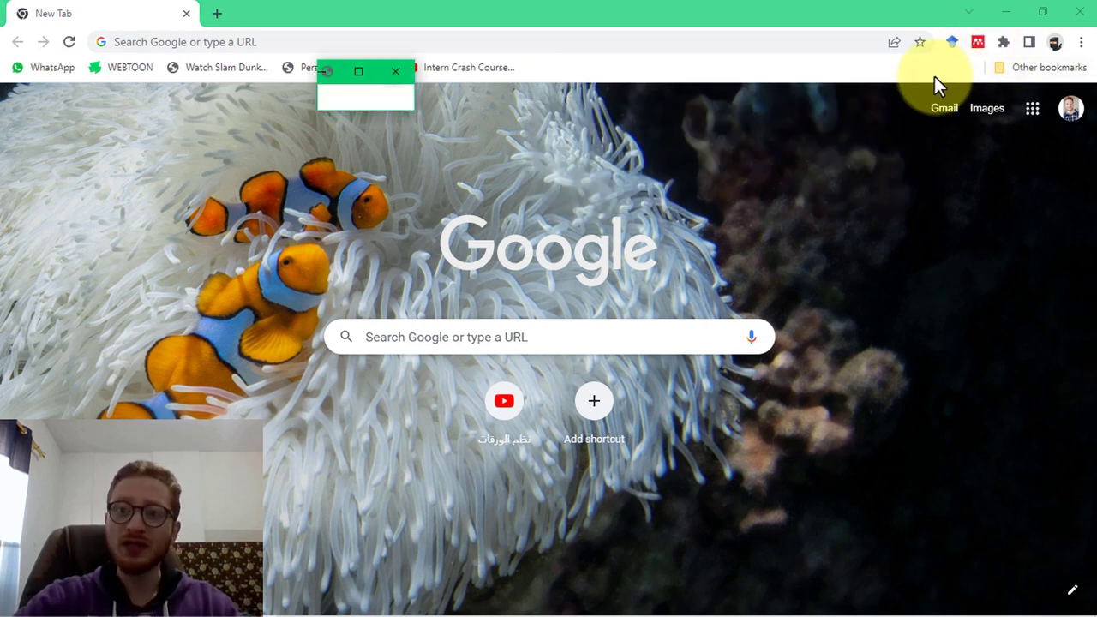
click(1079, 45)
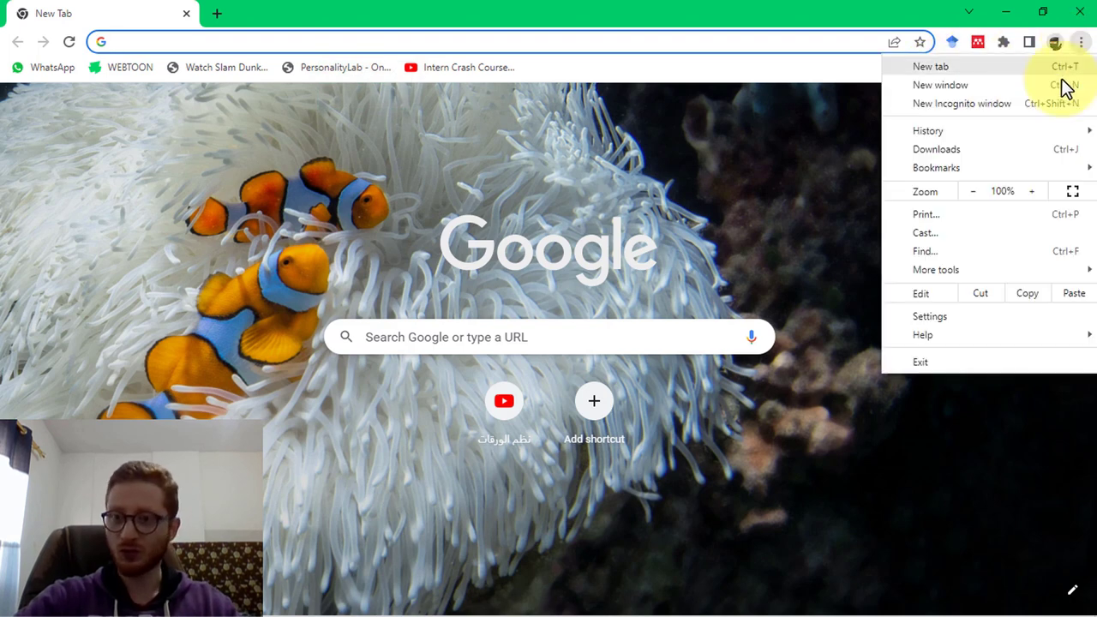
mouse_move(982, 167)
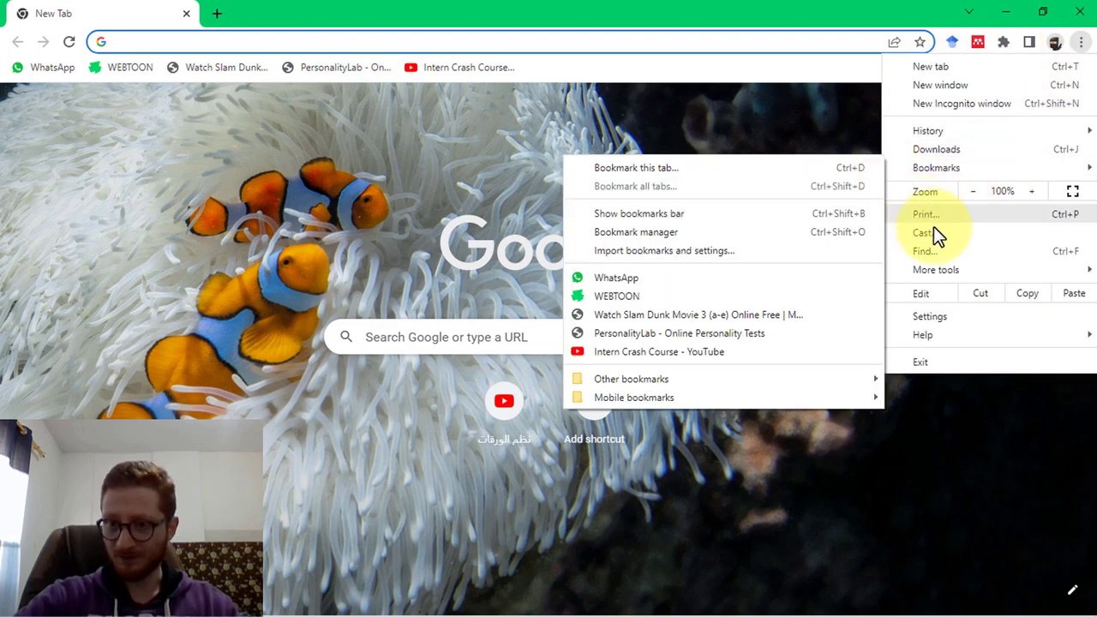
mouse_move(949, 273)
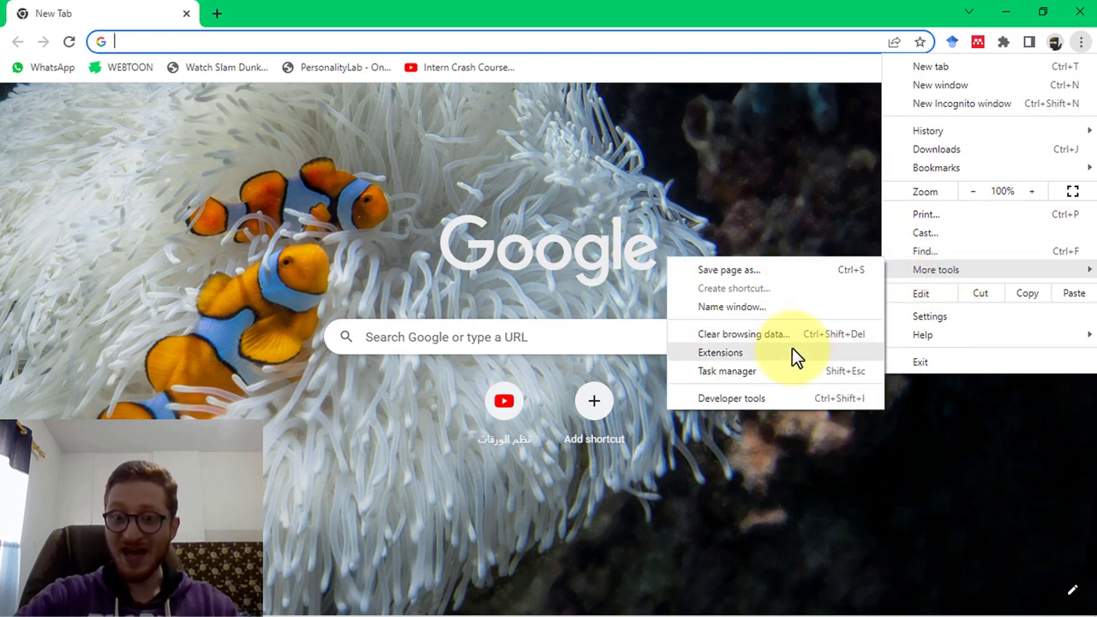
click(779, 136)
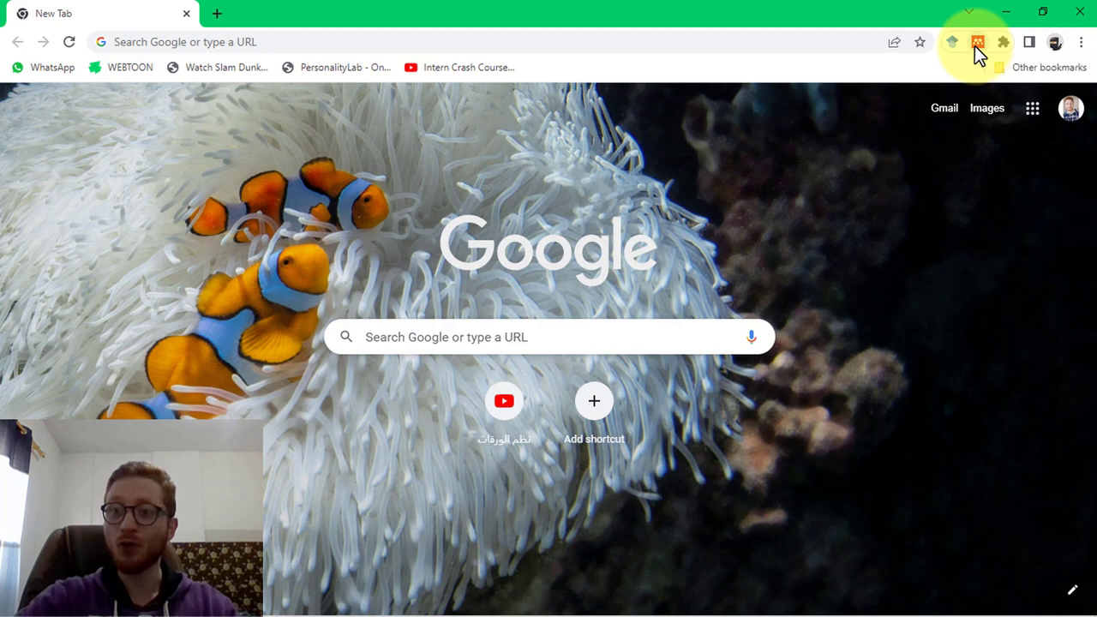
Search the Google Scholar extension for the author's name, open "Social psychological skill in a cross-cultural setting", and close the empty browser tab.
click(614, 40)
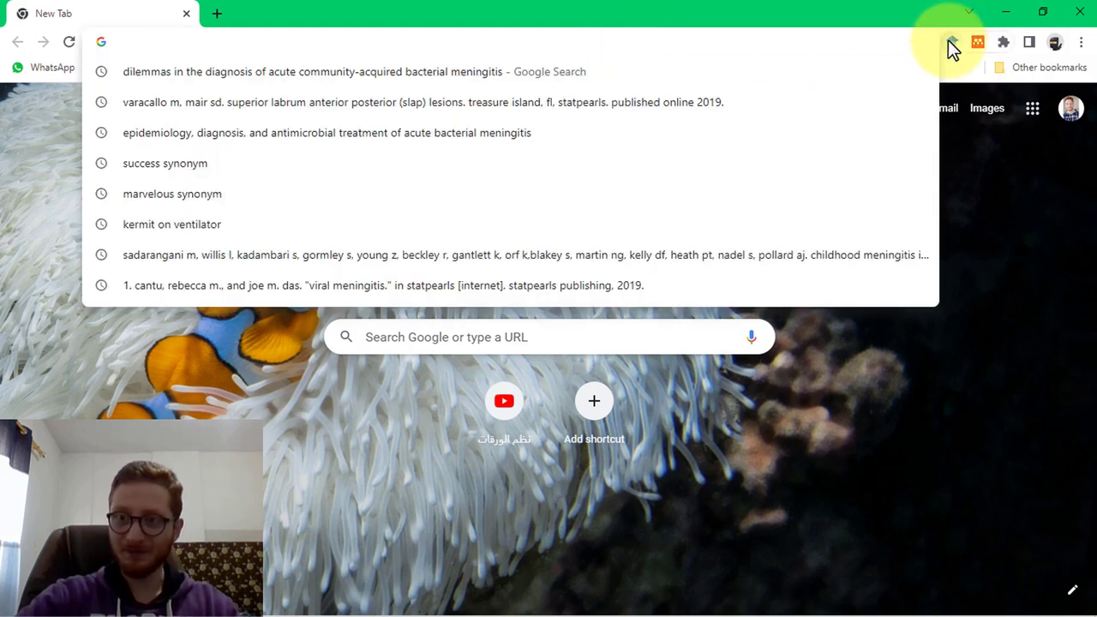
click(949, 41)
text(so)
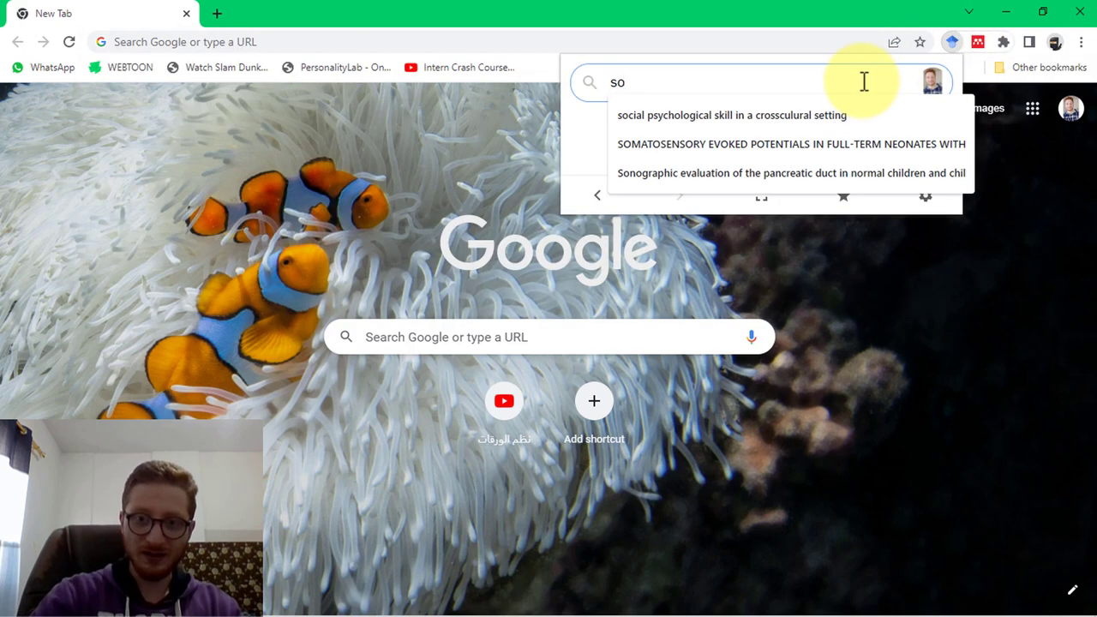
key(BackSpace)
key(BackSpace)
text(be;a)
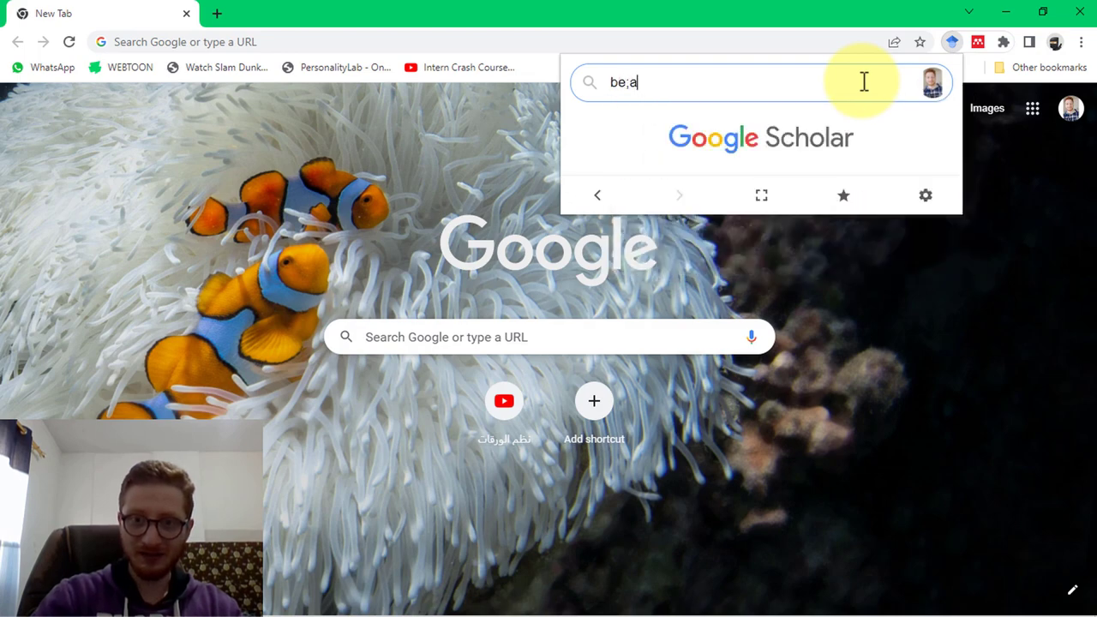
key(BackSpace)
key(BackSpace)
key(Down)
key(Return)
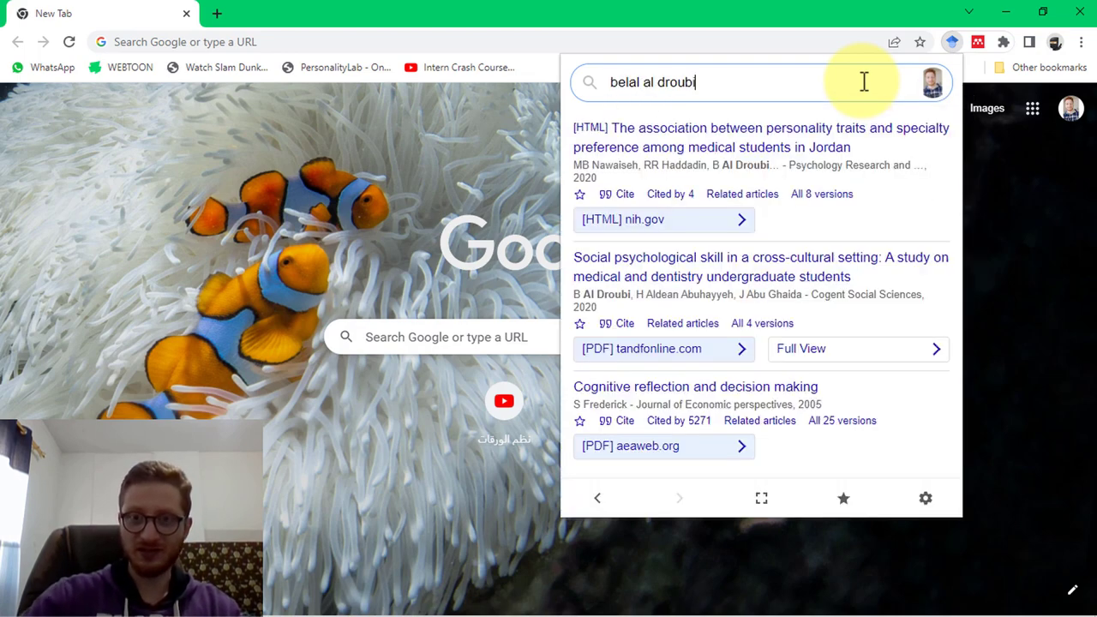
click(766, 278)
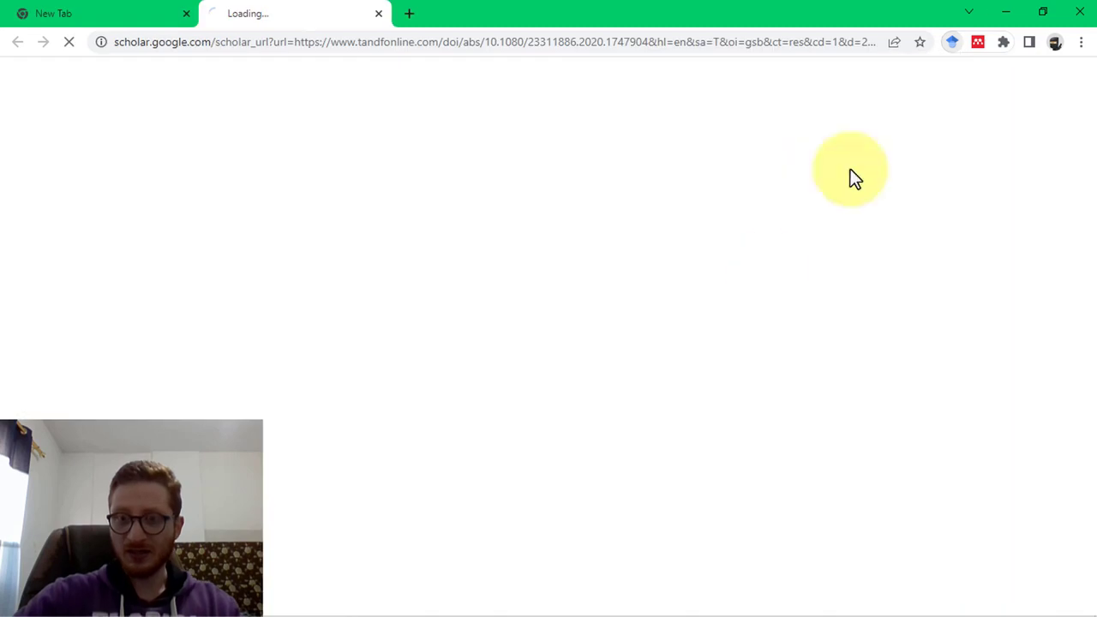
click(187, 14)
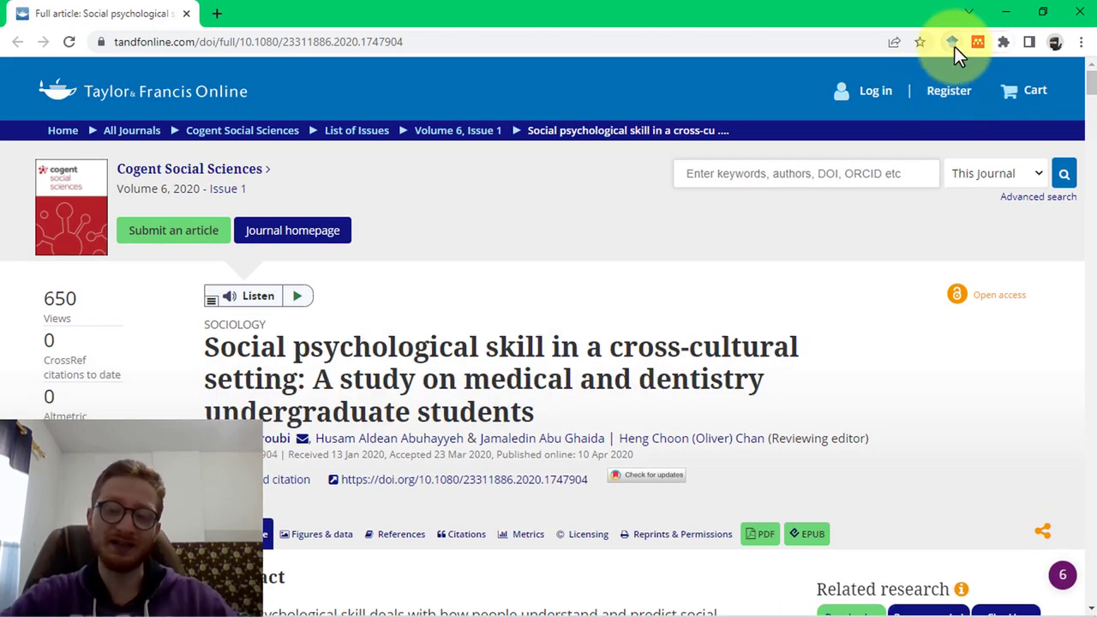
Look up the open article in the Google Scholar extension and view its abstract page on Taylor & Francis Online.
click(954, 46)
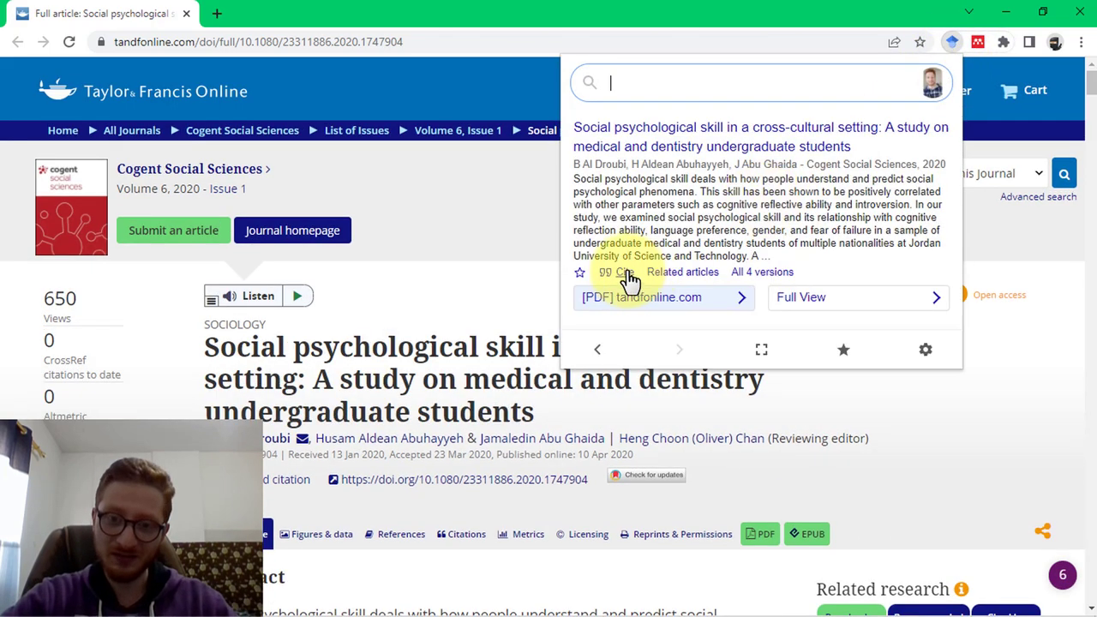
click(785, 480)
scroll(788, 472, down, 3)
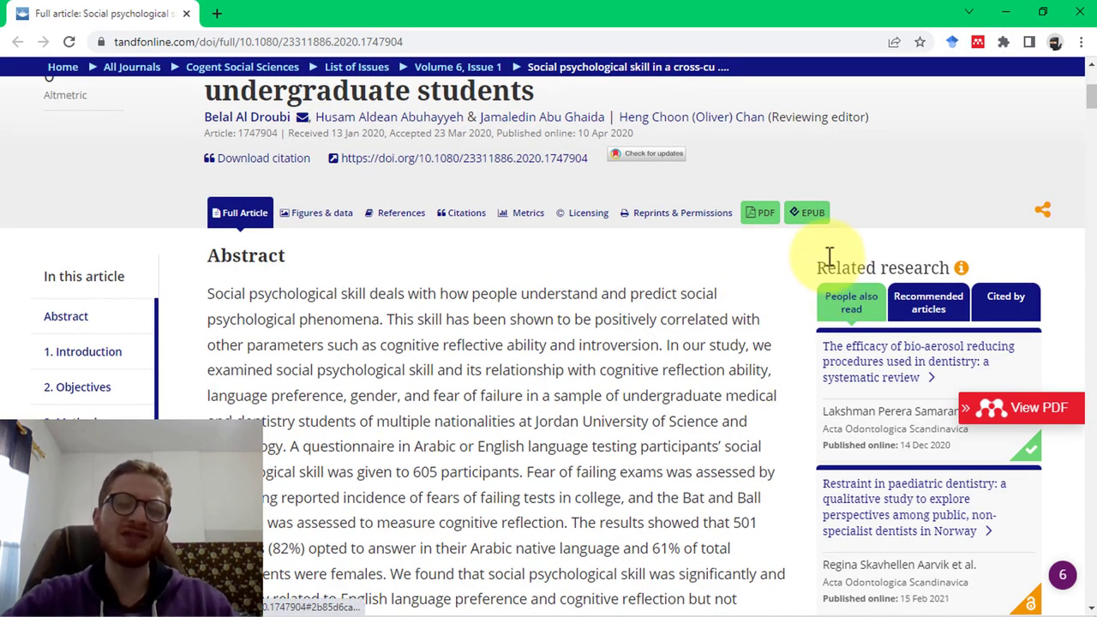
click(953, 42)
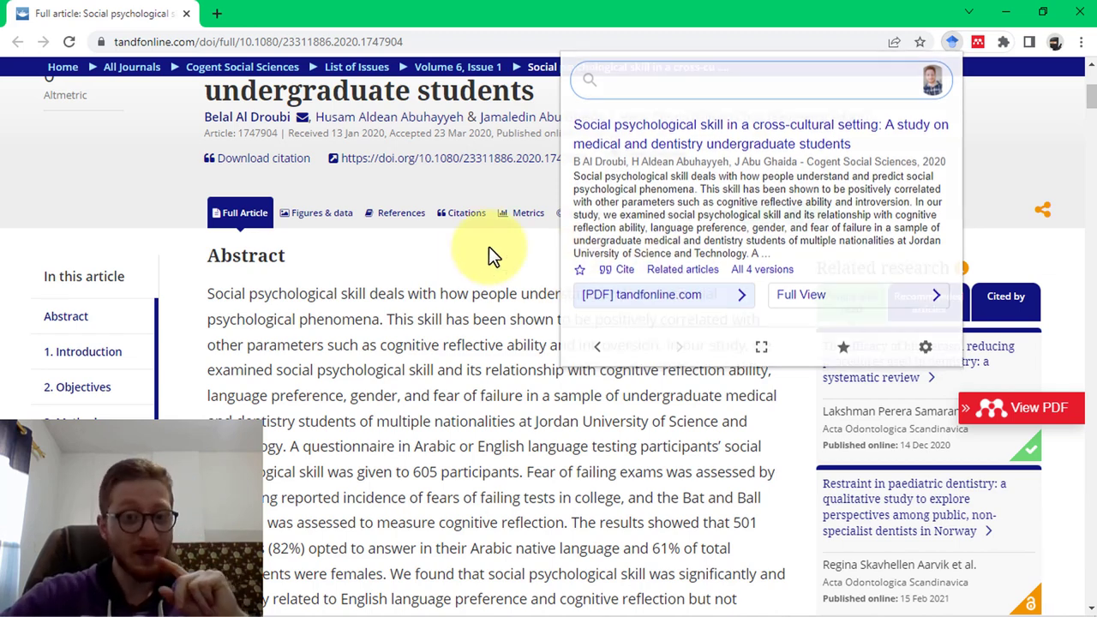
Examine the article's Citations section and the RIS, BibTex and RefWorks citation download formats, and return to the article.
click(497, 256)
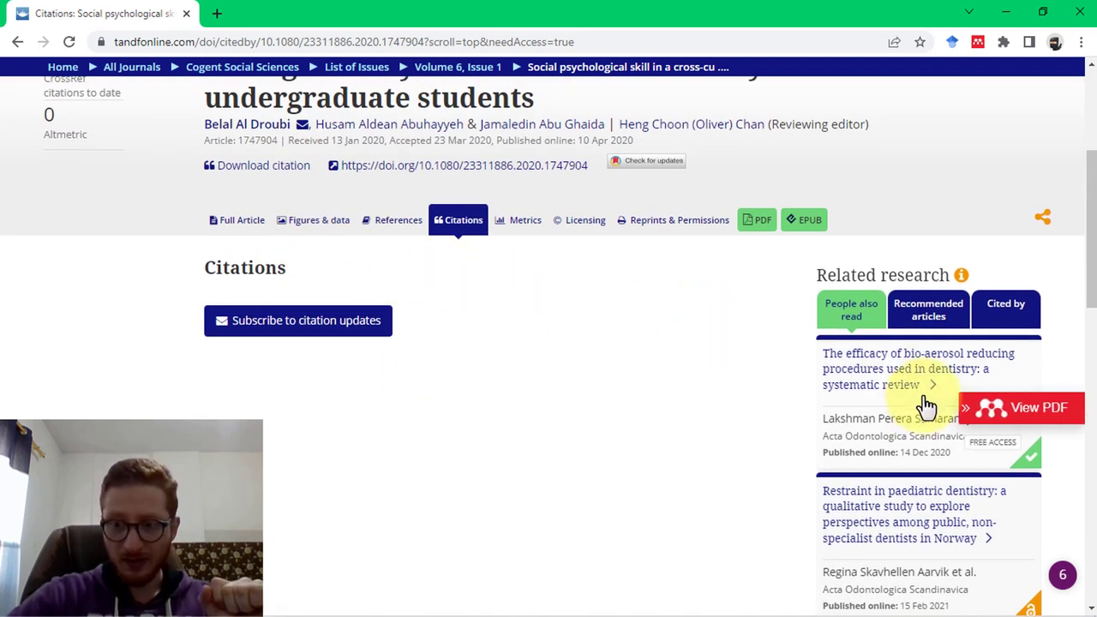
scroll(208, 325, up, 3)
mouse_move(257, 339)
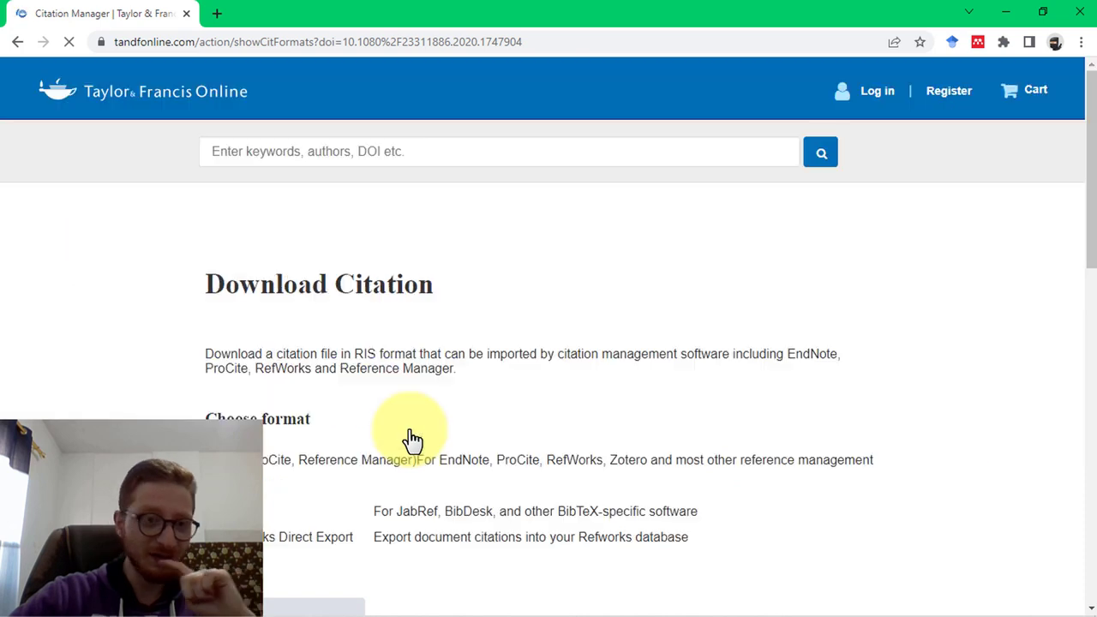
scroll(455, 419, down, 2)
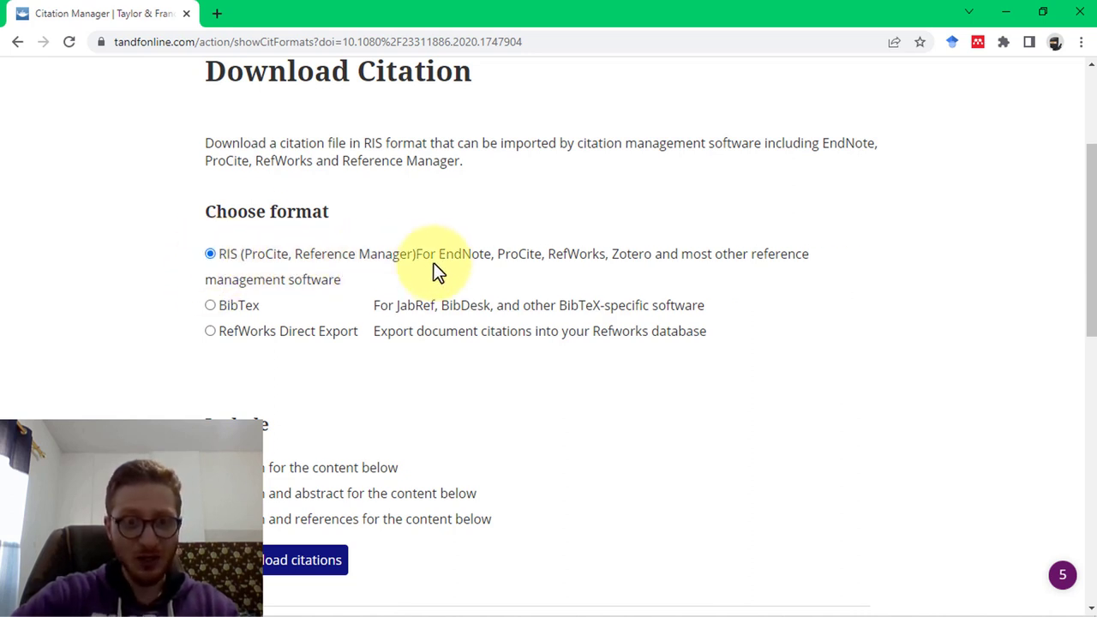
drag(432, 262, 662, 262)
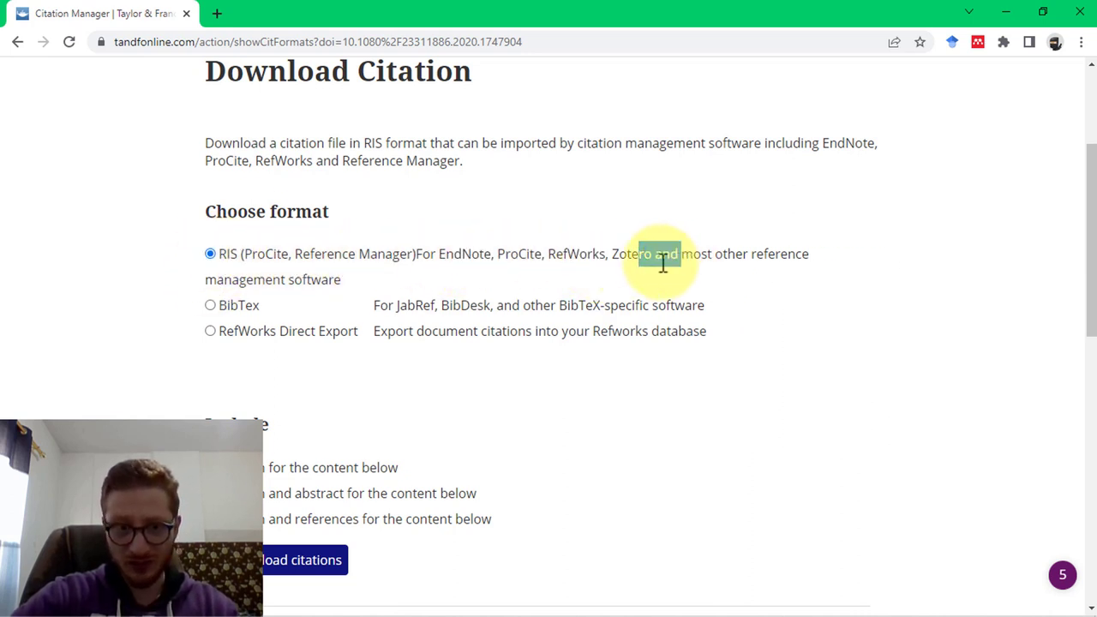
click(25, 40)
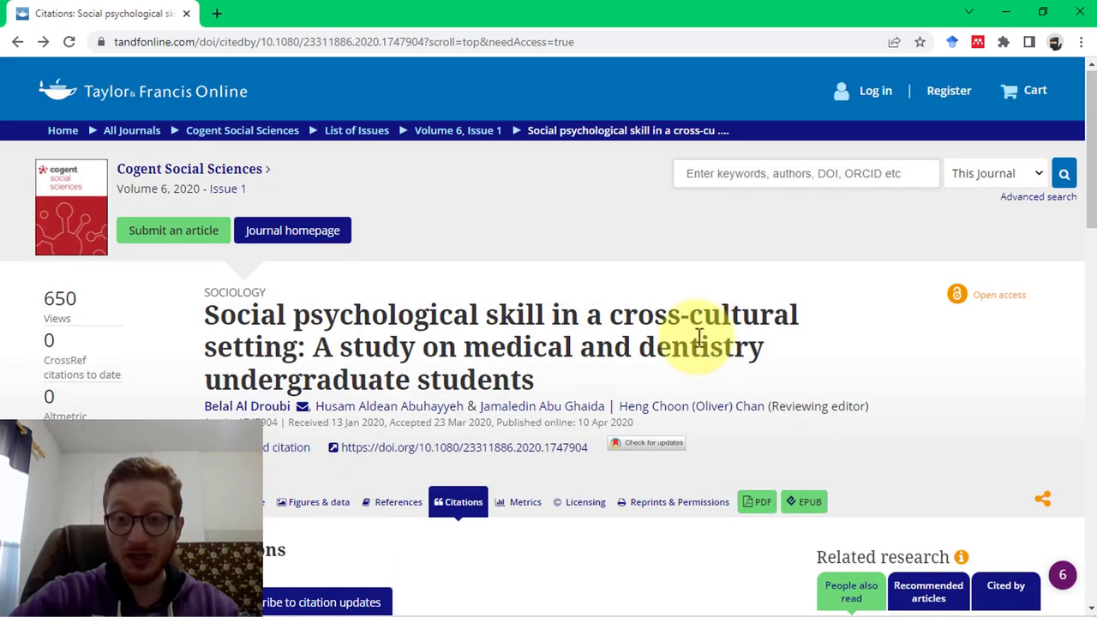
Sign in to Mendeley Web Importer with the saved account password and reopen the importer on the article page.
click(977, 43)
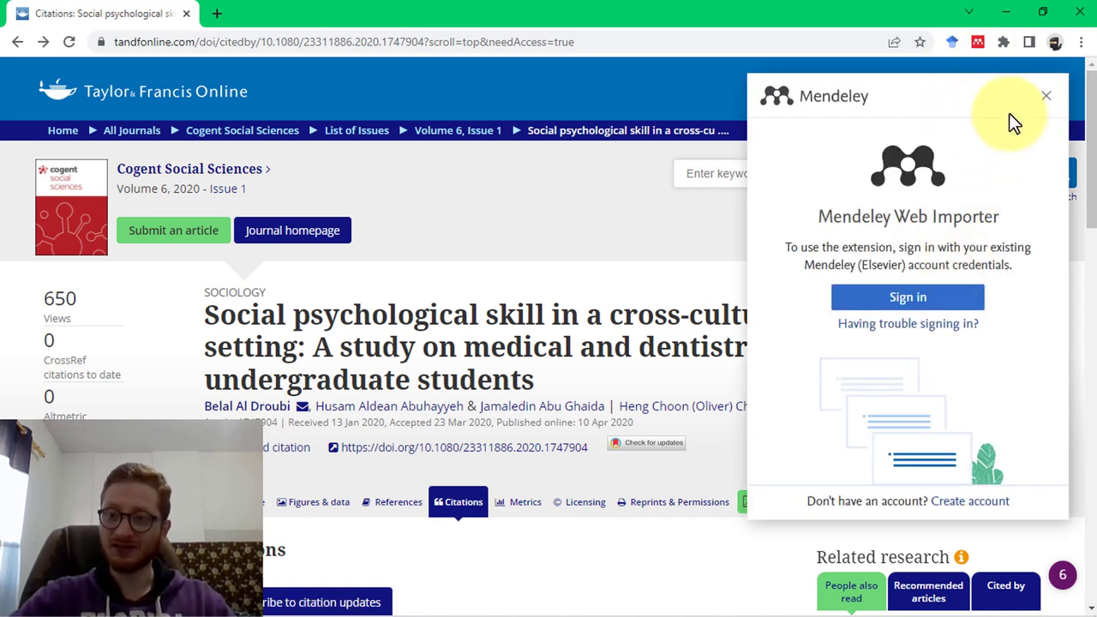
click(915, 300)
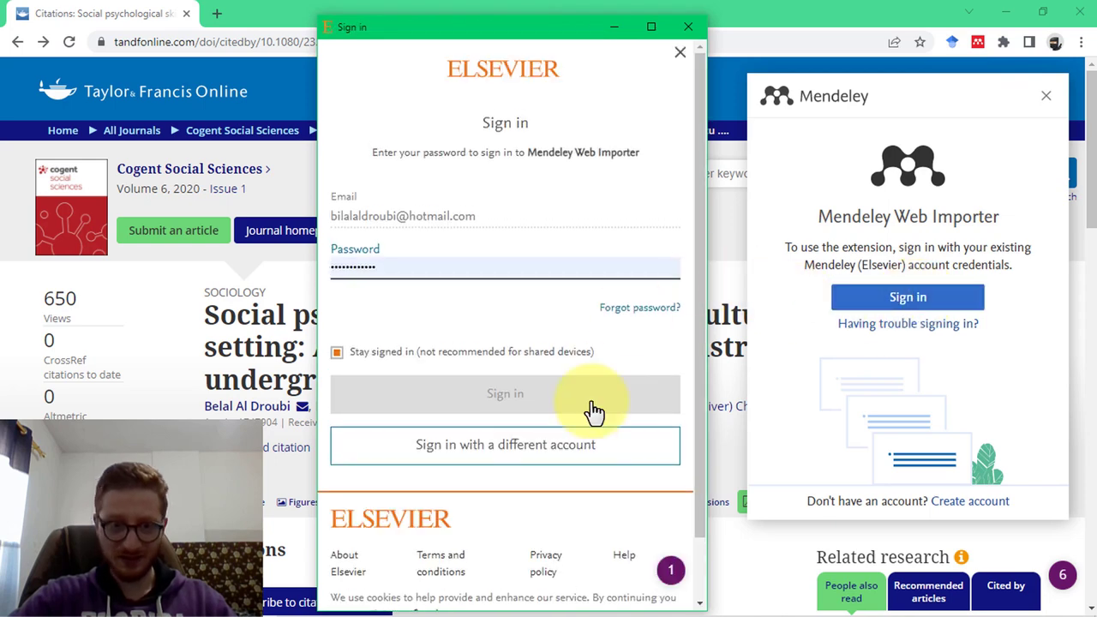
click(412, 268)
click(449, 424)
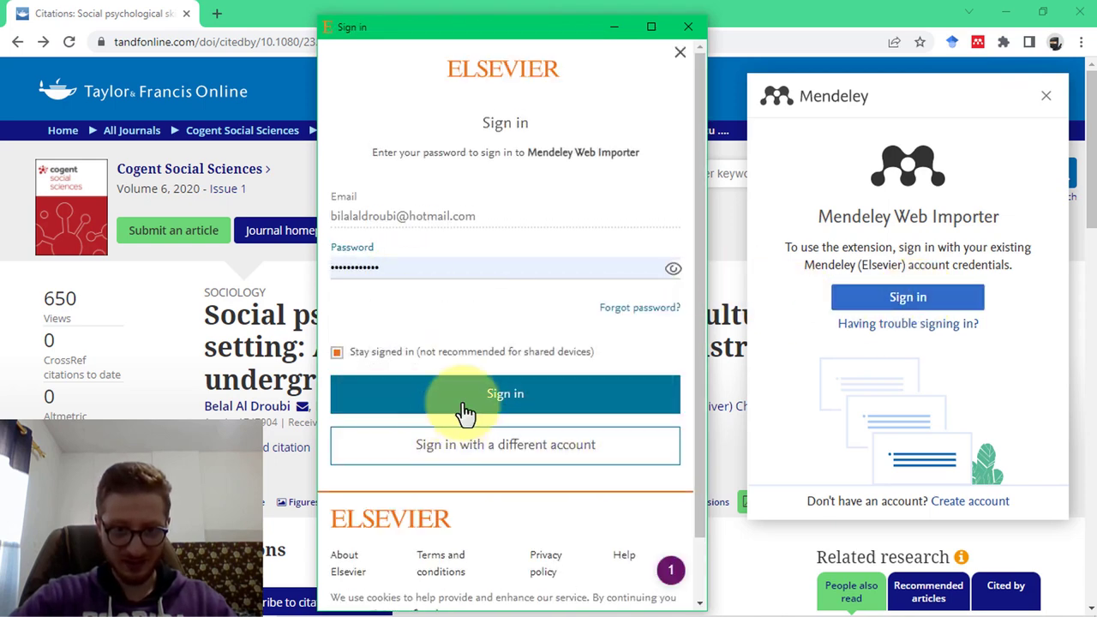
click(471, 404)
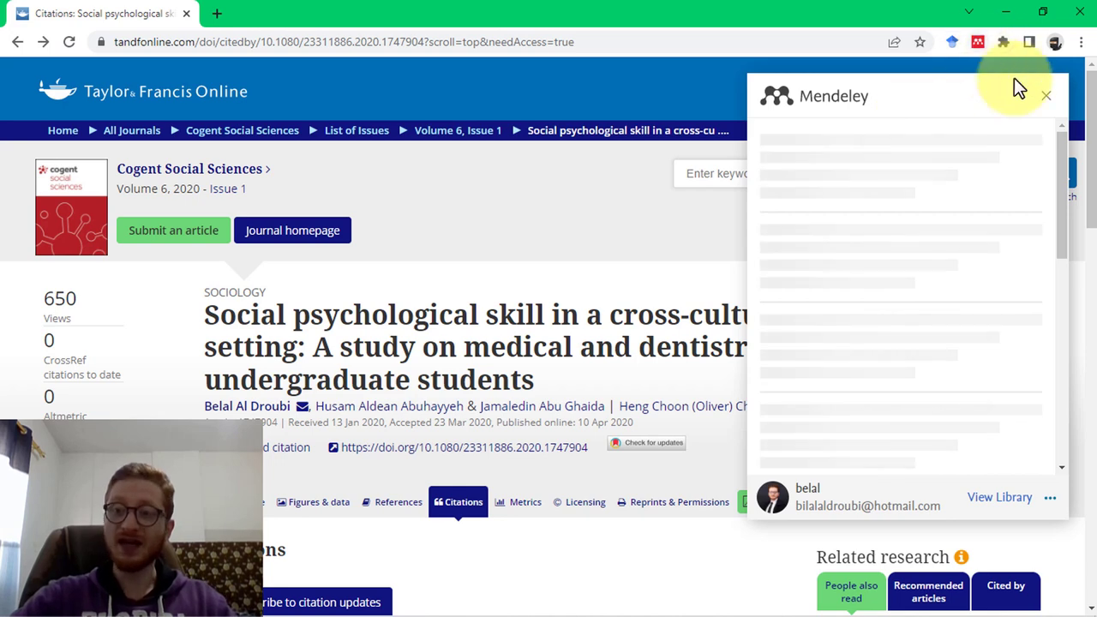
click(1046, 96)
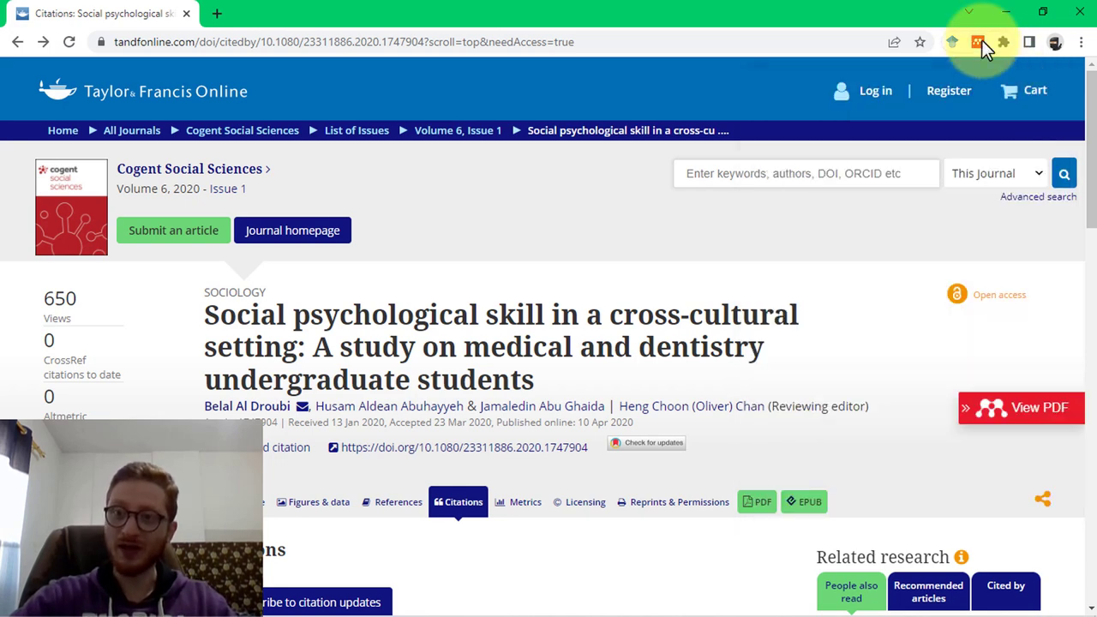
click(978, 41)
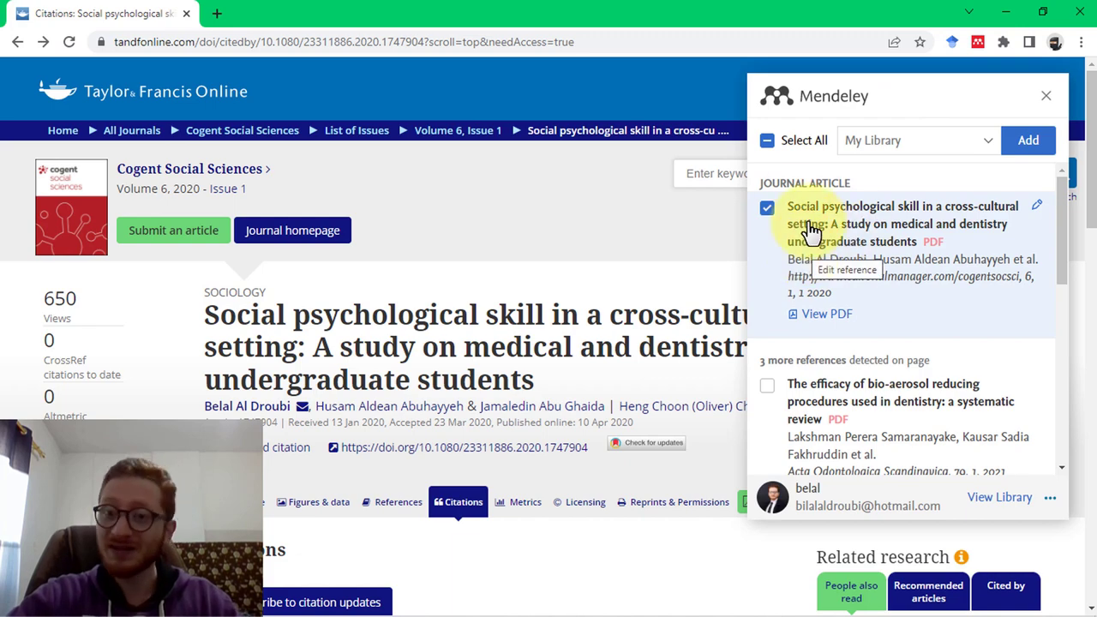
Review the references detected on the article page in the Web Importer and list the collections available as destinations.
scroll(837, 286, down, 3)
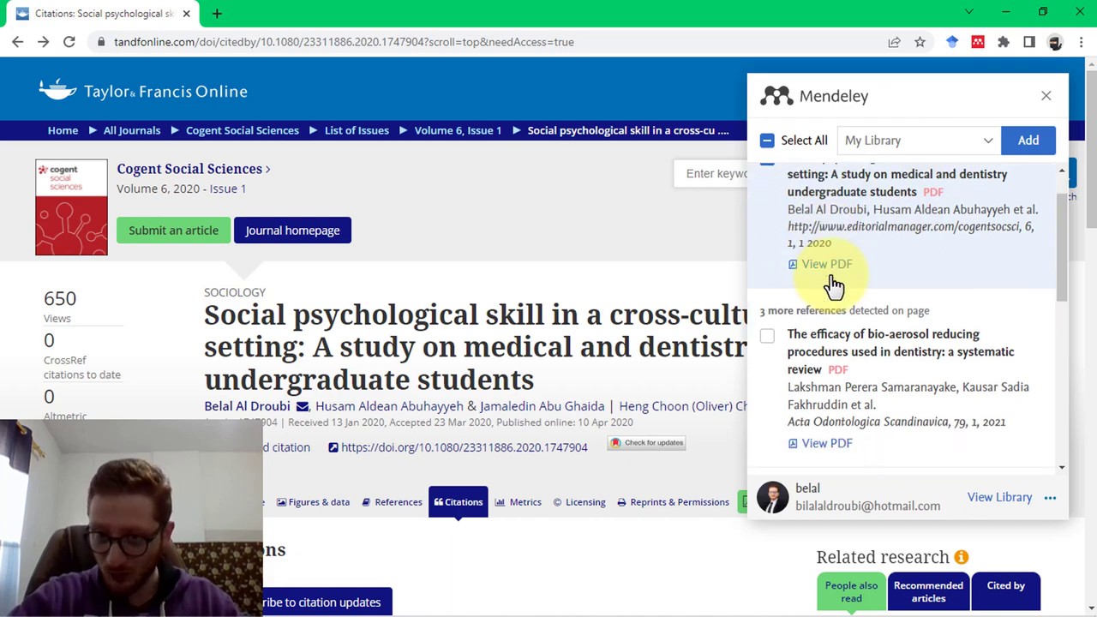
scroll(796, 257, up, 3)
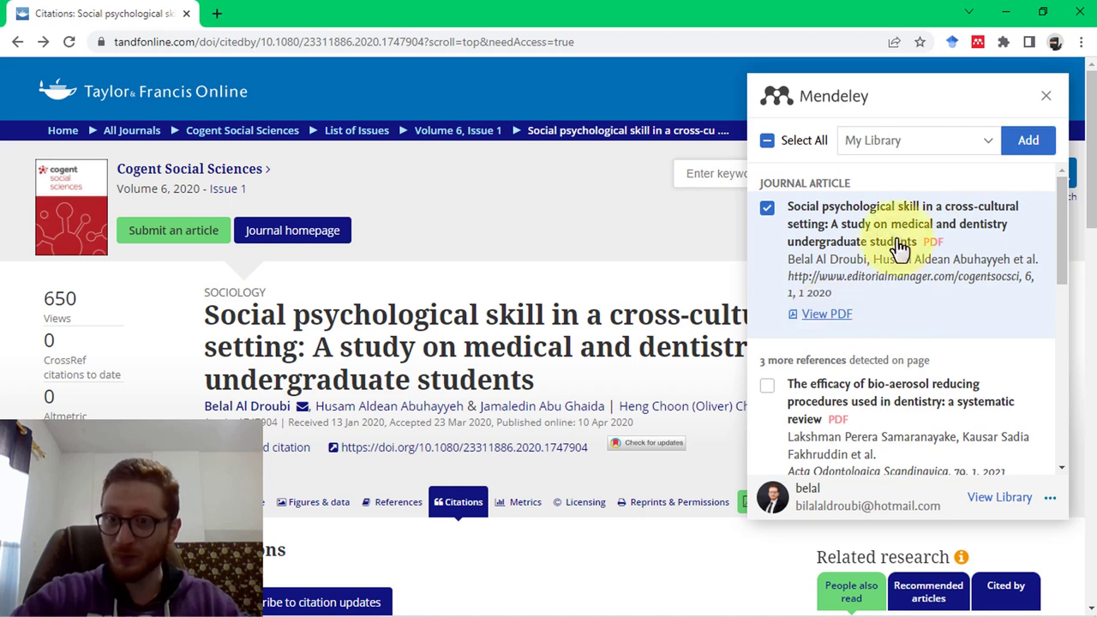
click(976, 144)
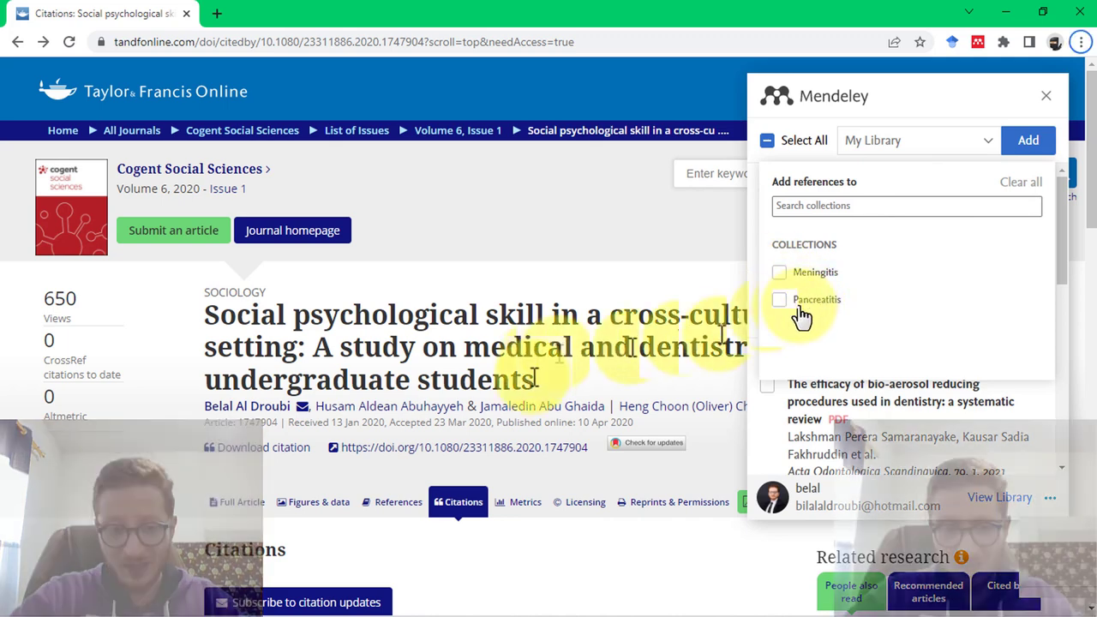
Create a new collection named "psych" in Mendeley Reference Manager and return to the article page in Chrome.
key(alt+Tab)
key(Tab)
click(107, 381)
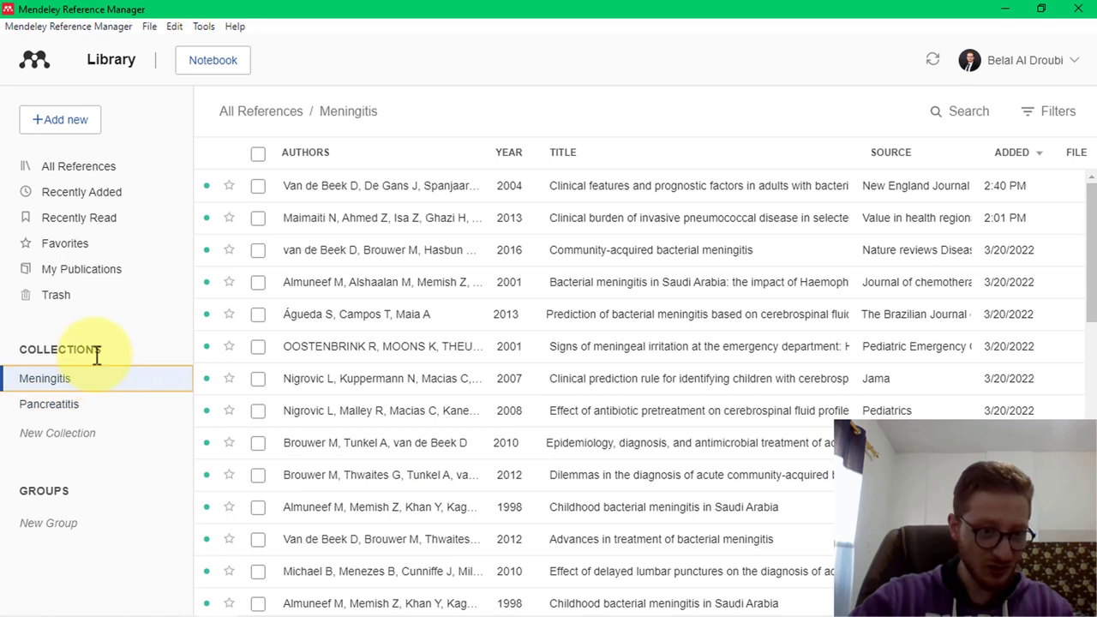
click(58, 432)
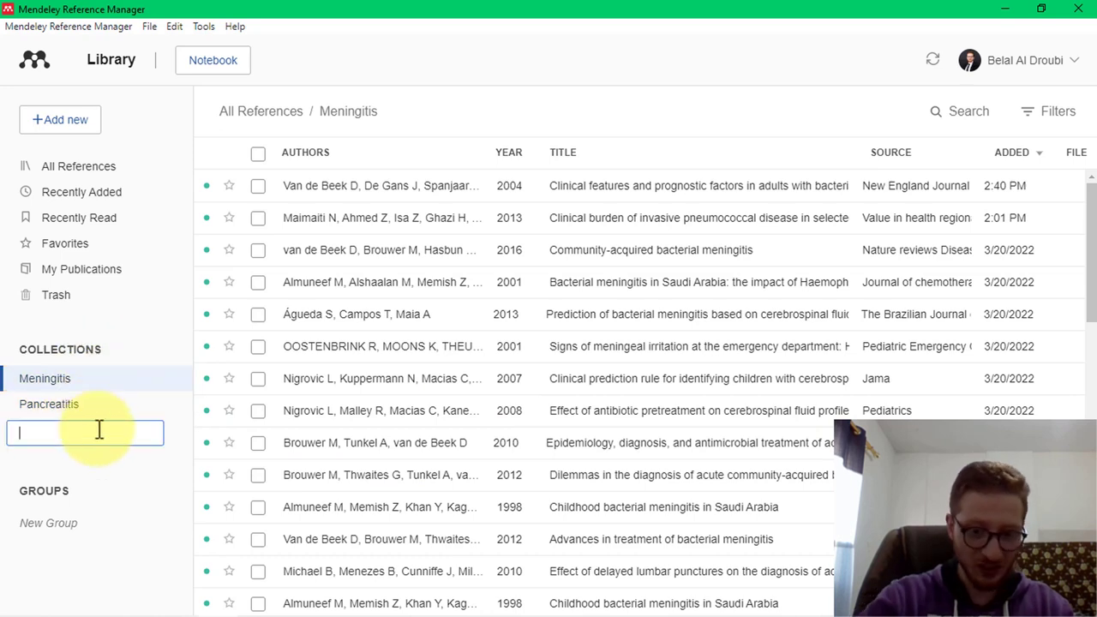
text(psych)
key(Return)
key(alt+Tab)
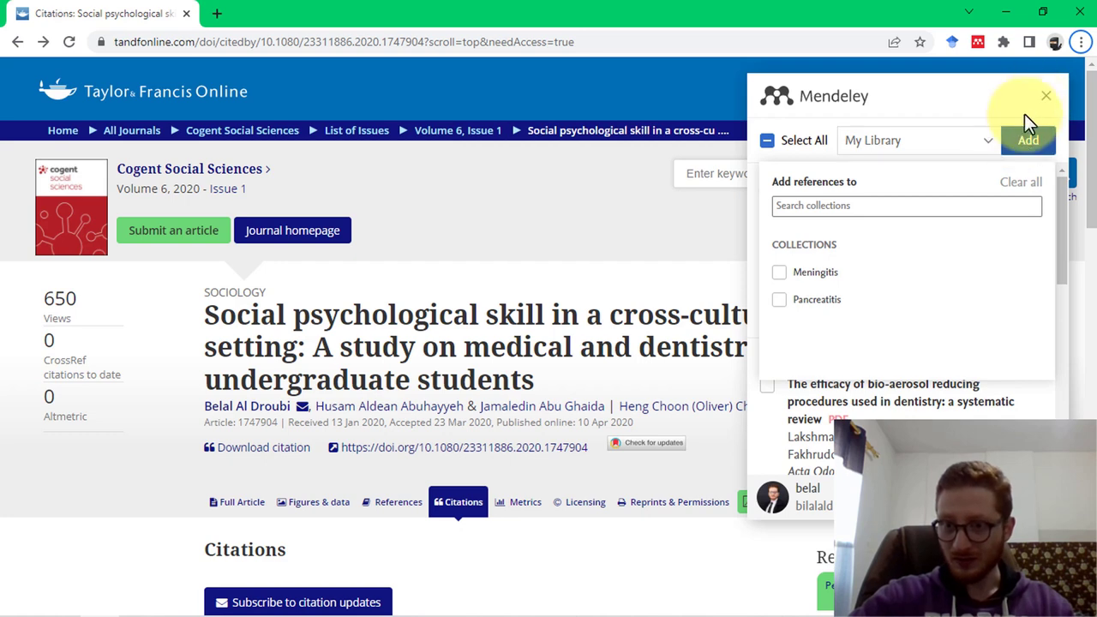
Reopen the Mendeley Web Importer and add the selected "Social psychological skill in a cross-cultural setting" article to My Library.
click(1026, 111)
click(1043, 96)
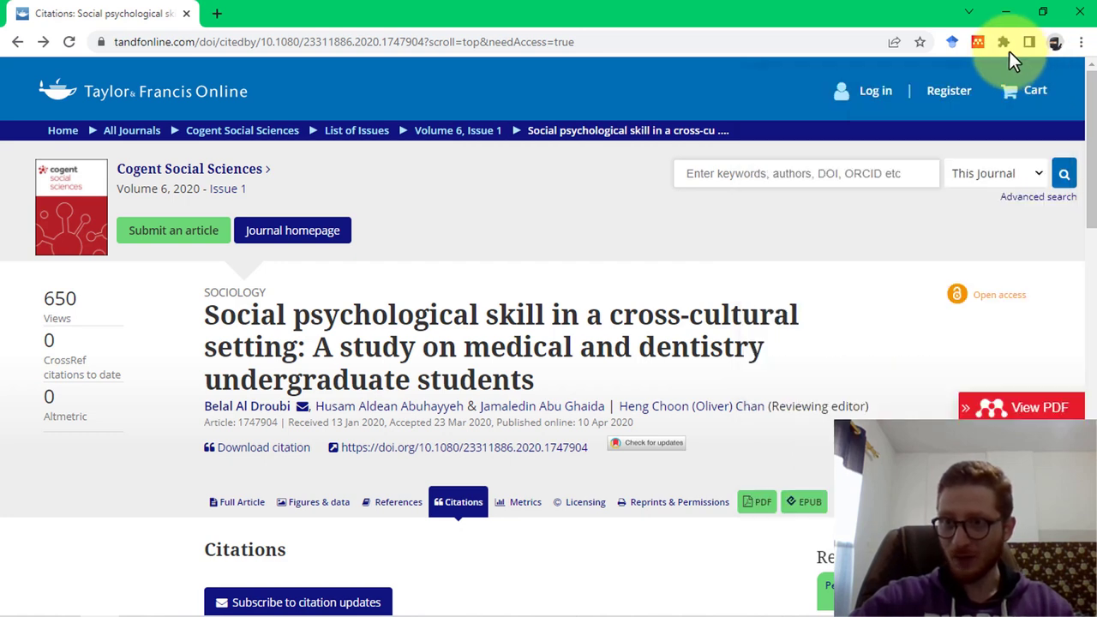
click(978, 43)
click(1036, 145)
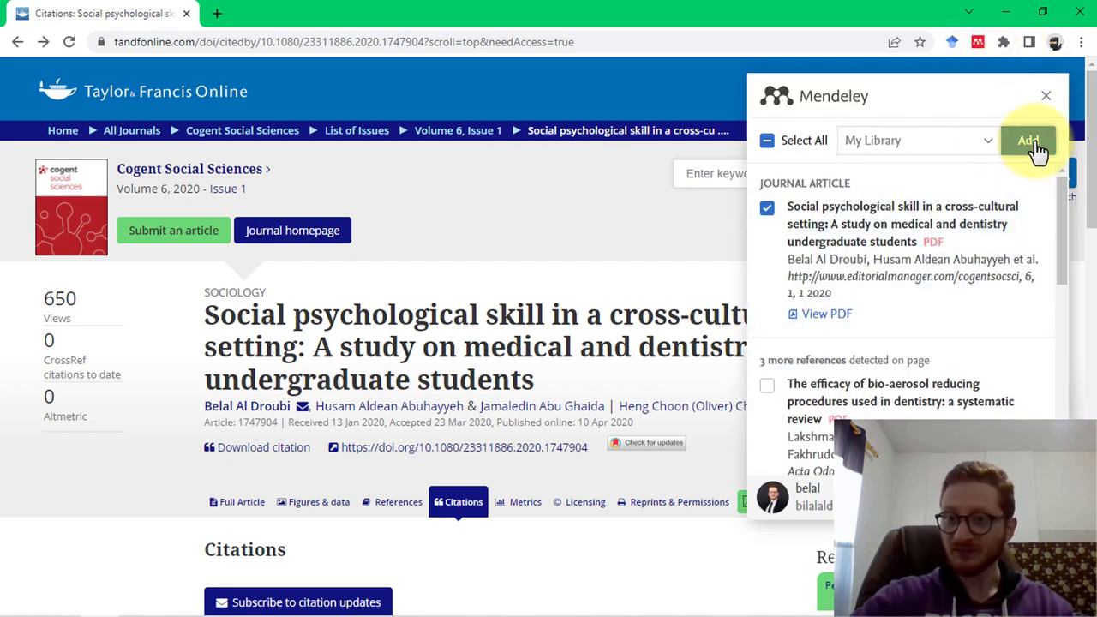
click(910, 142)
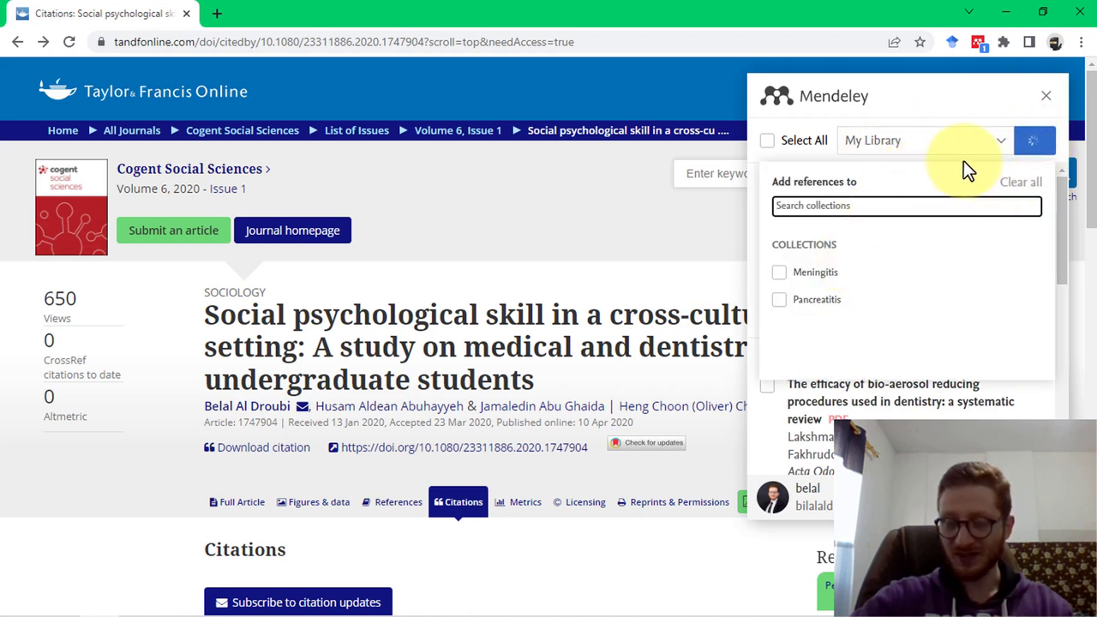
click(927, 178)
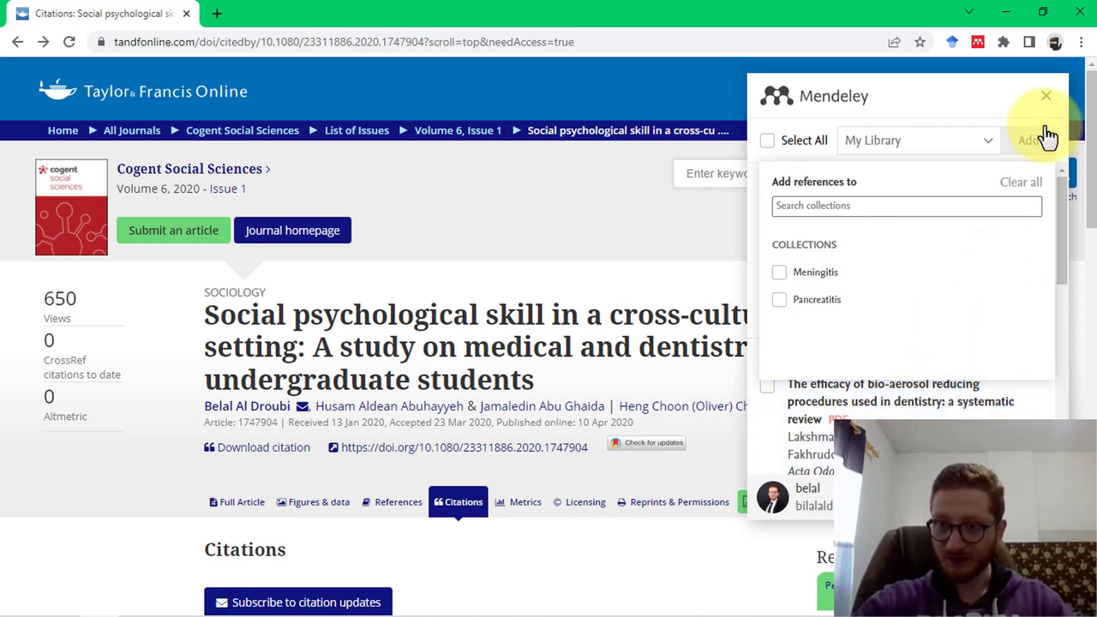
Switch to Mendeley Reference Manager, check the details of the newly imported article under All References, and close them.
key(alt+Tab)
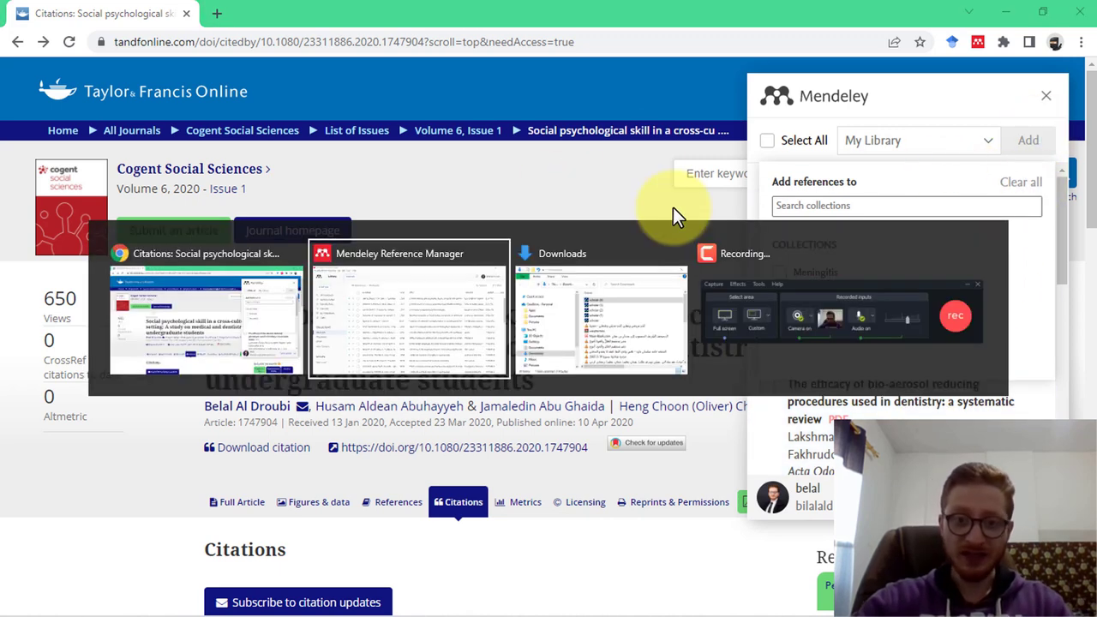
click(478, 281)
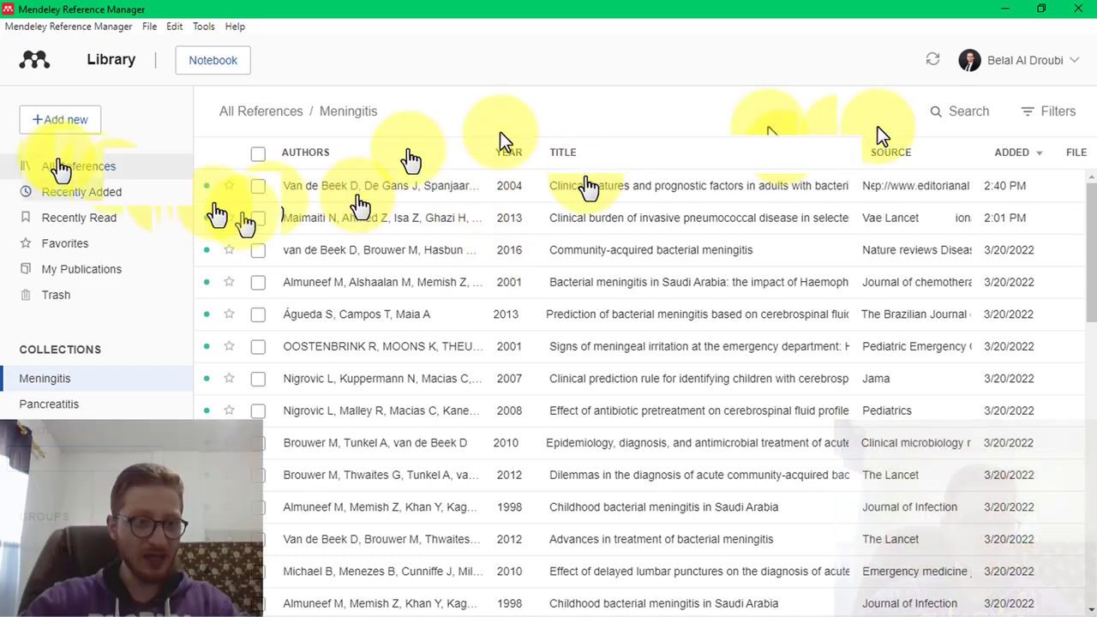
click(62, 167)
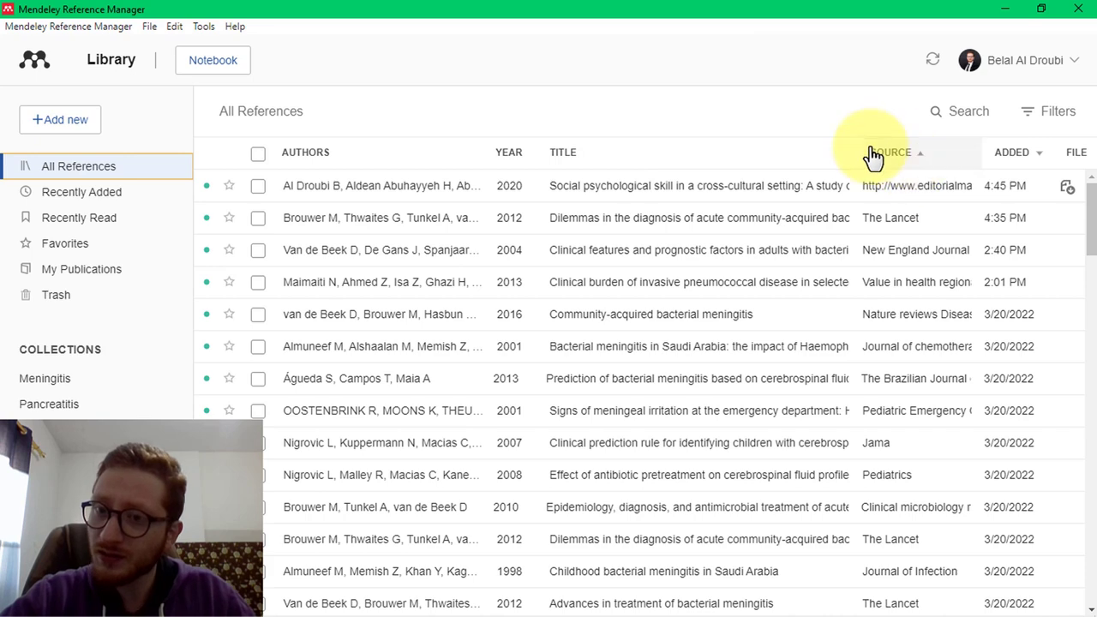
click(928, 200)
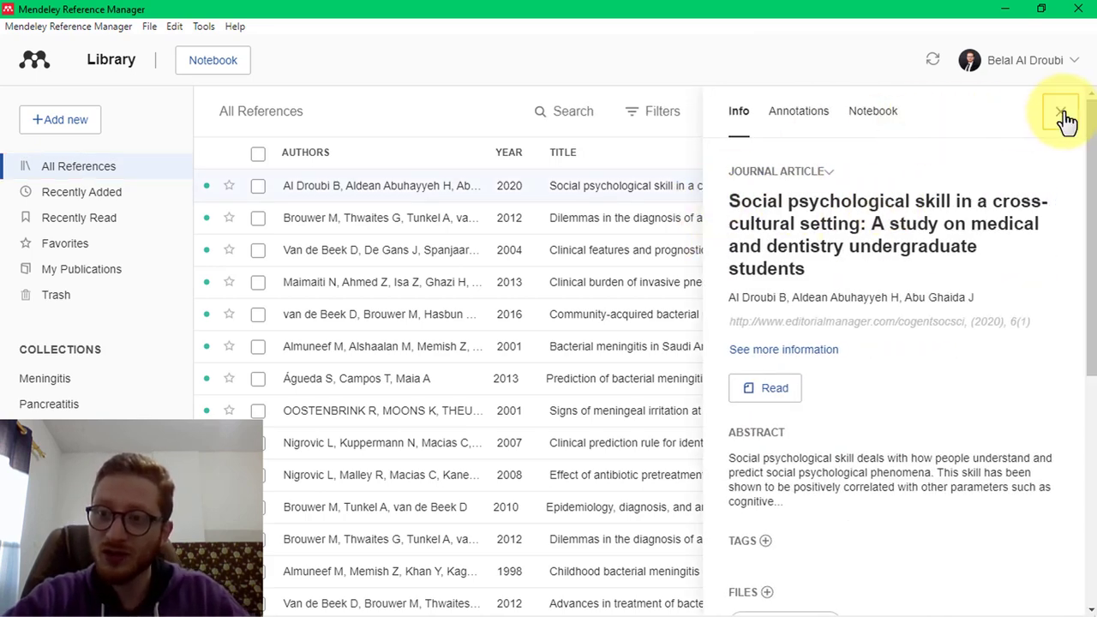
click(1061, 116)
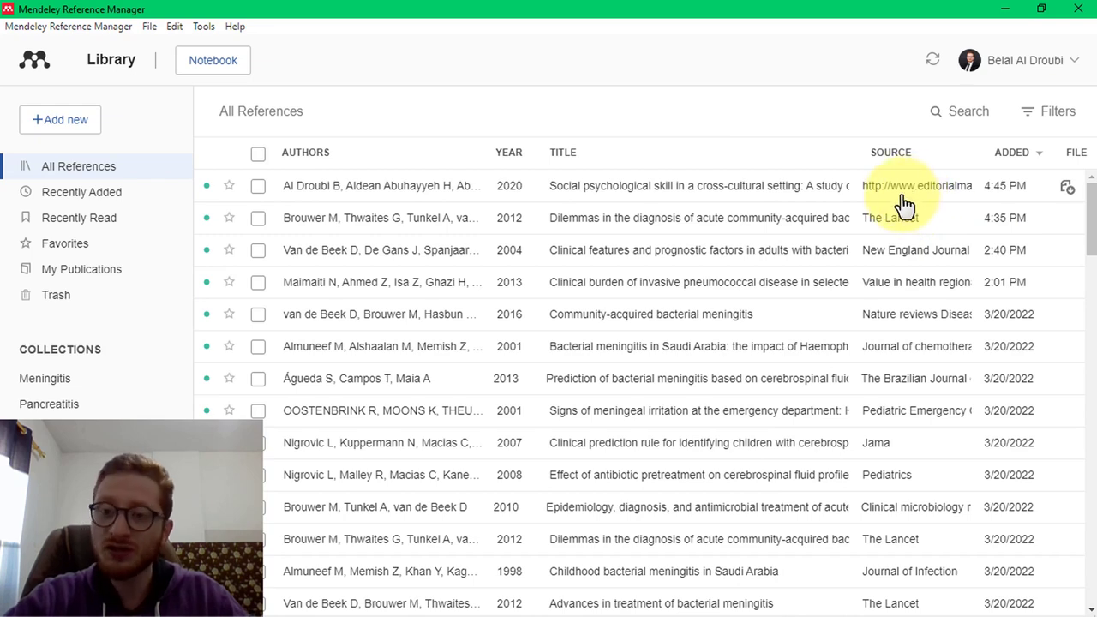
Compare the journal name on the Taylor & Francis article page with the source, file, URL and identifiers in the imported Mendeley reference.
key(alt+Tab)
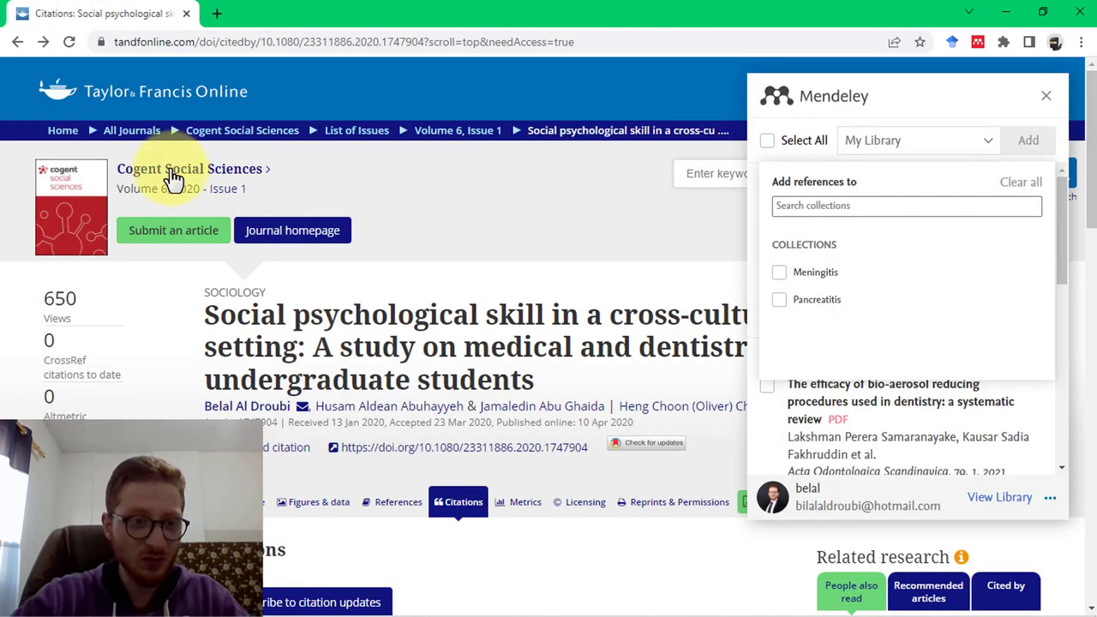
drag(115, 168, 270, 170)
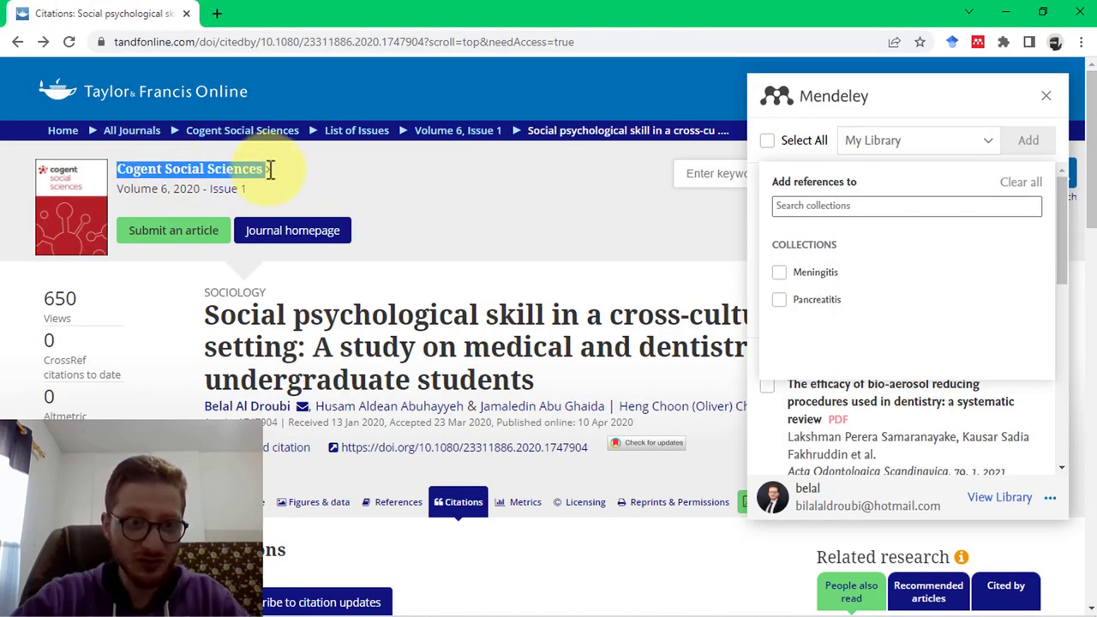
key(alt+Tab)
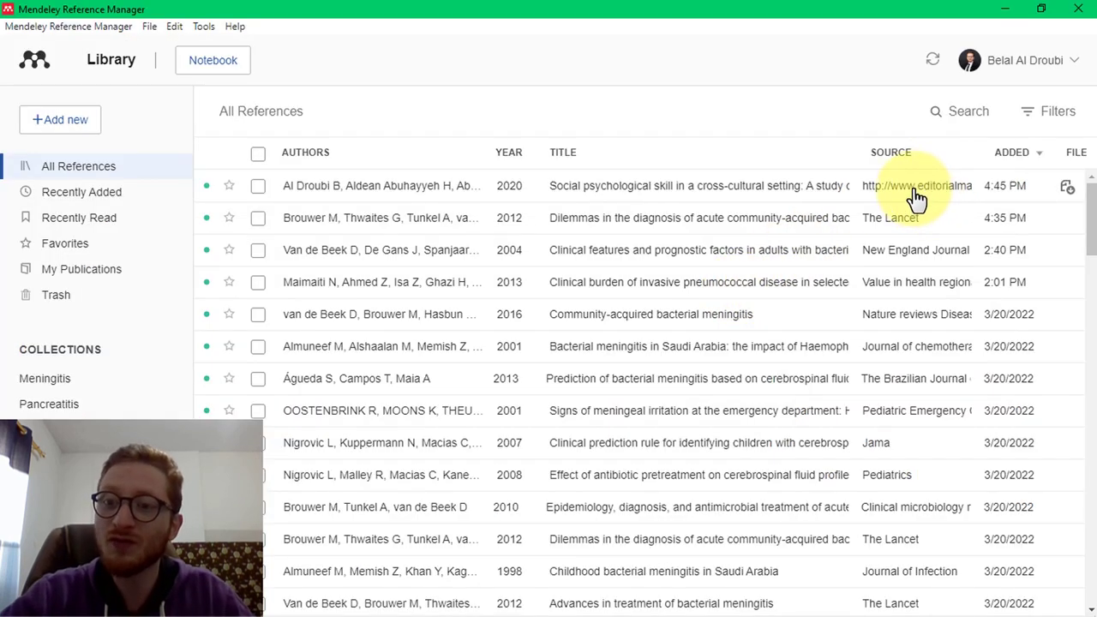
click(916, 195)
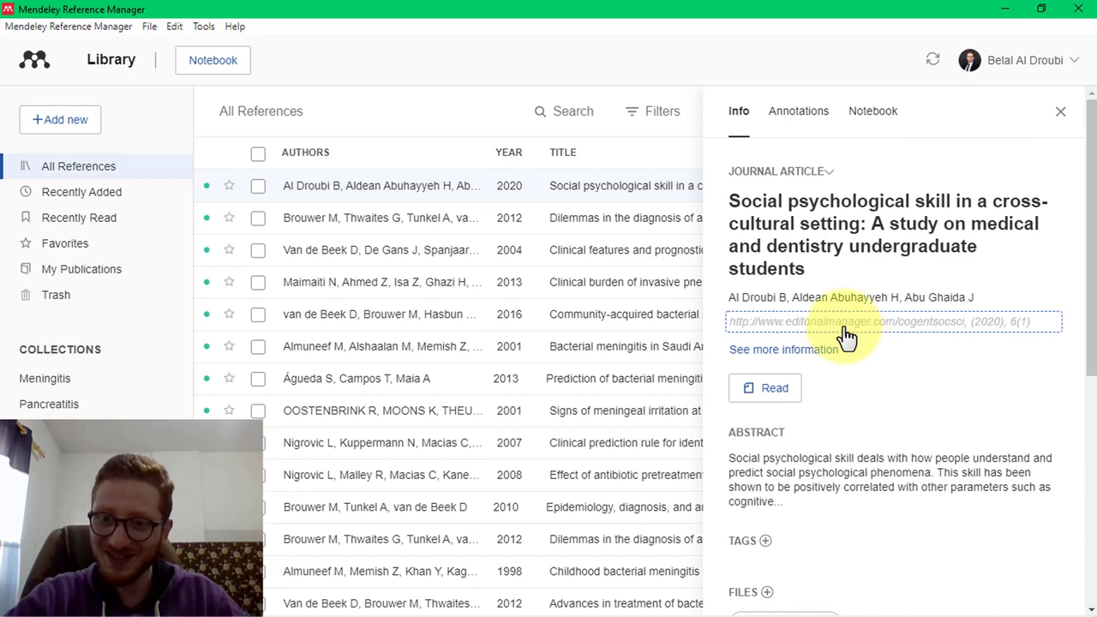
scroll(848, 339, down, 4)
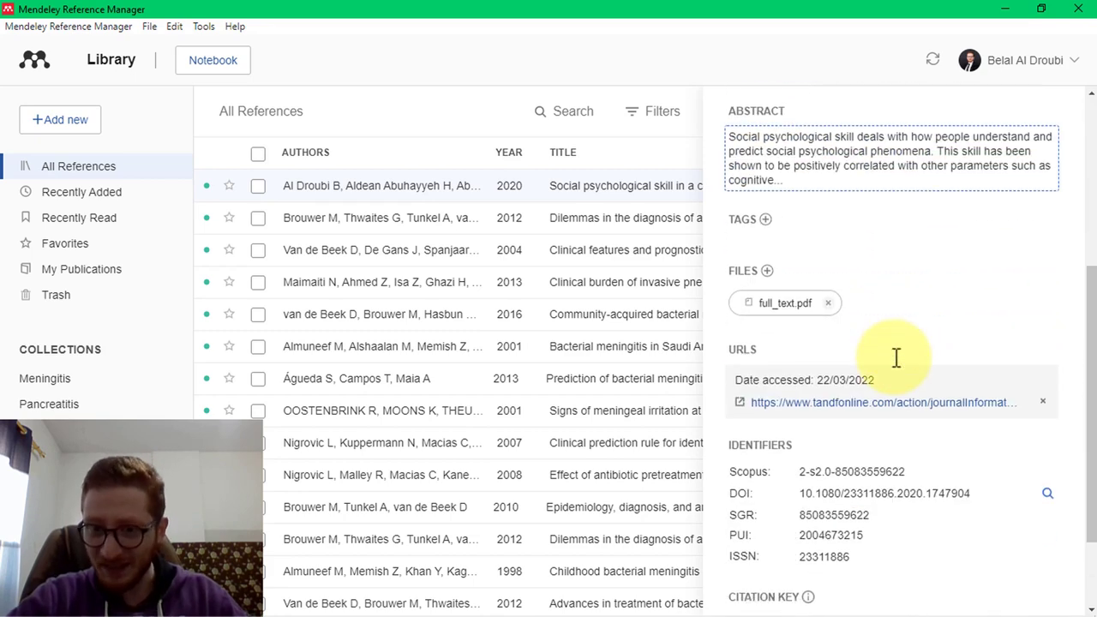
scroll(896, 357, down, 3)
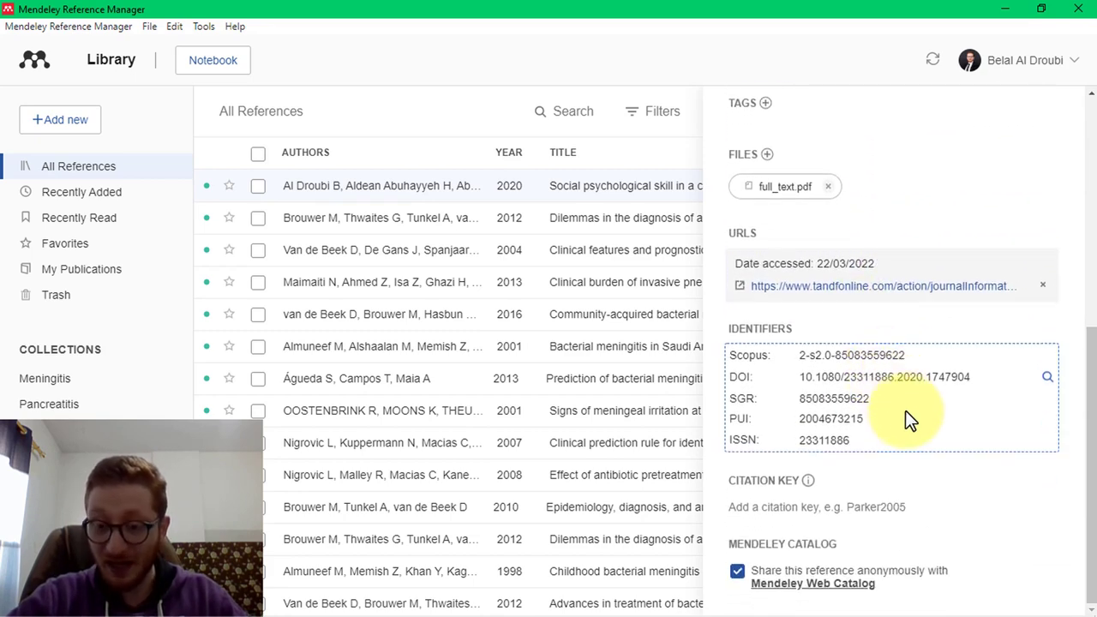
scroll(907, 414, up, 3)
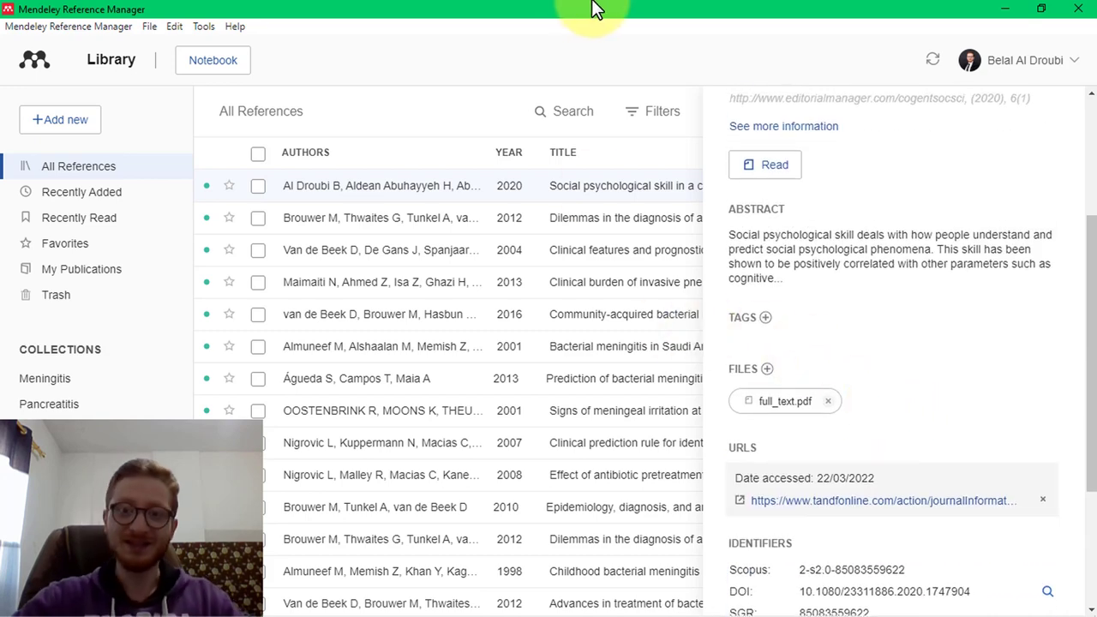
Return to the article page in Chrome and close the Mendeley Web Importer.
drag(595, 7, 646, 112)
click(646, 29)
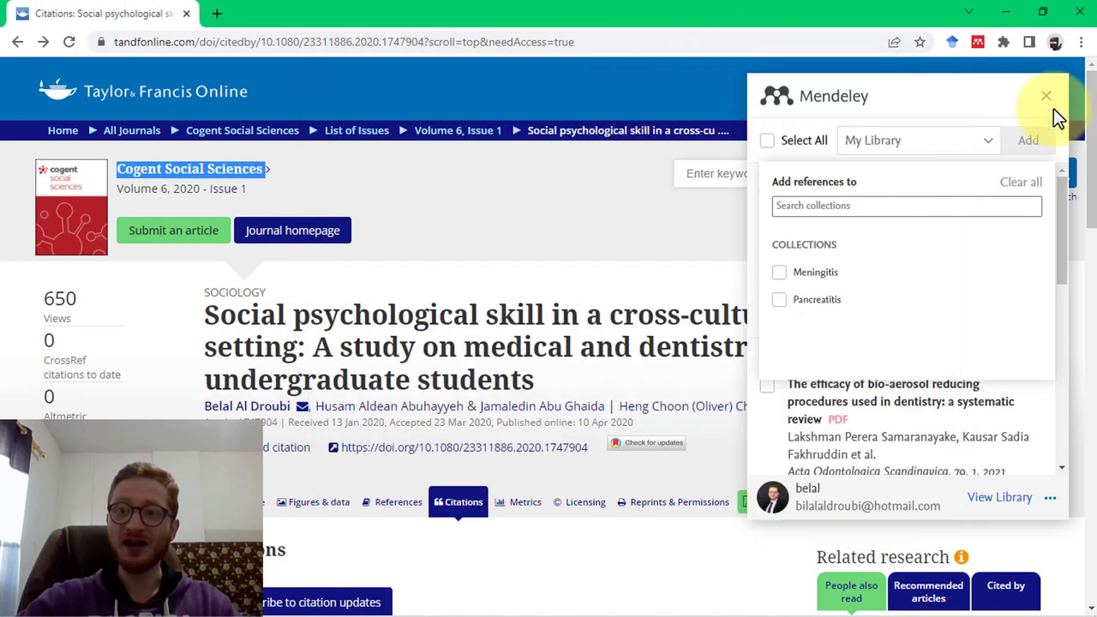
click(1047, 99)
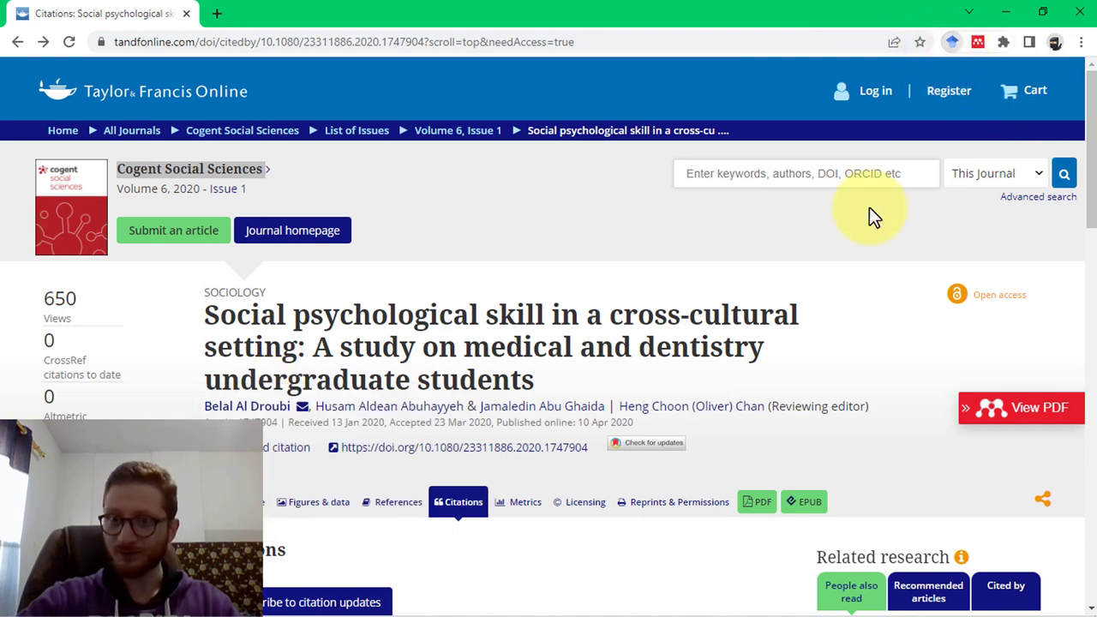
key(ctrl+shift+s)
click(629, 215)
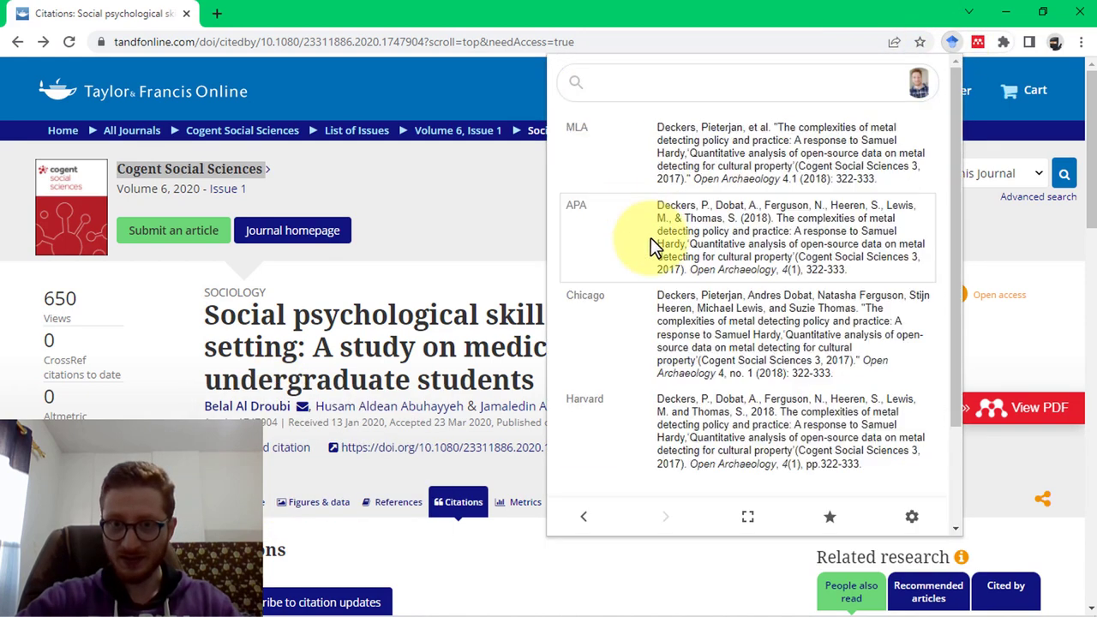
click(952, 41)
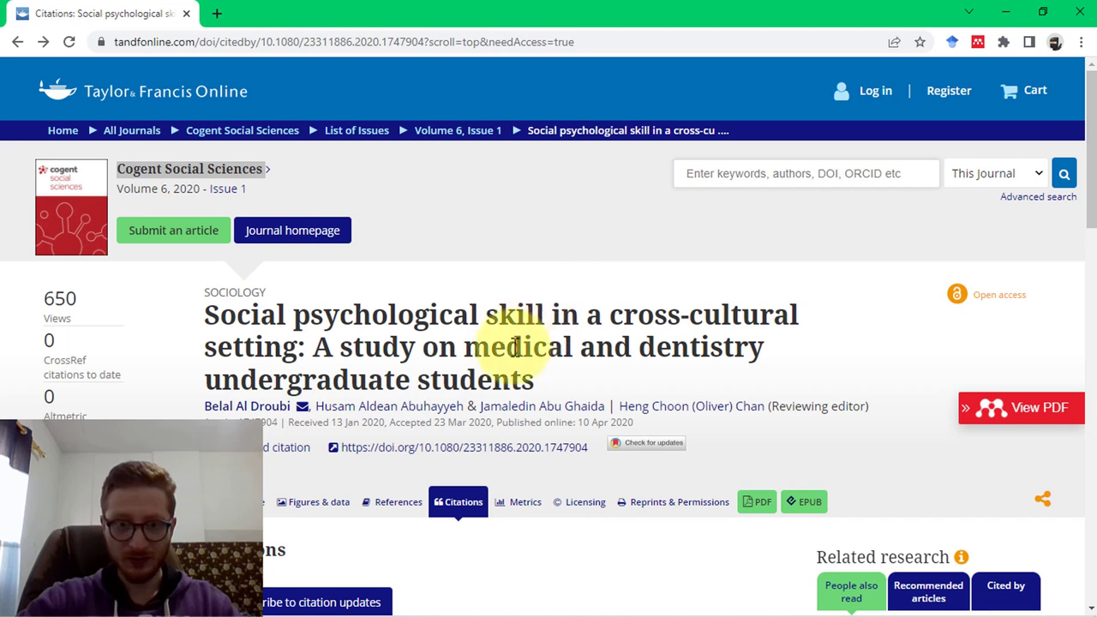
Look up the highlighted article title in the Google Scholar extension, export its citation in RefMan format, and dismiss the export destination dialog.
drag(535, 380, 171, 326)
click(952, 44)
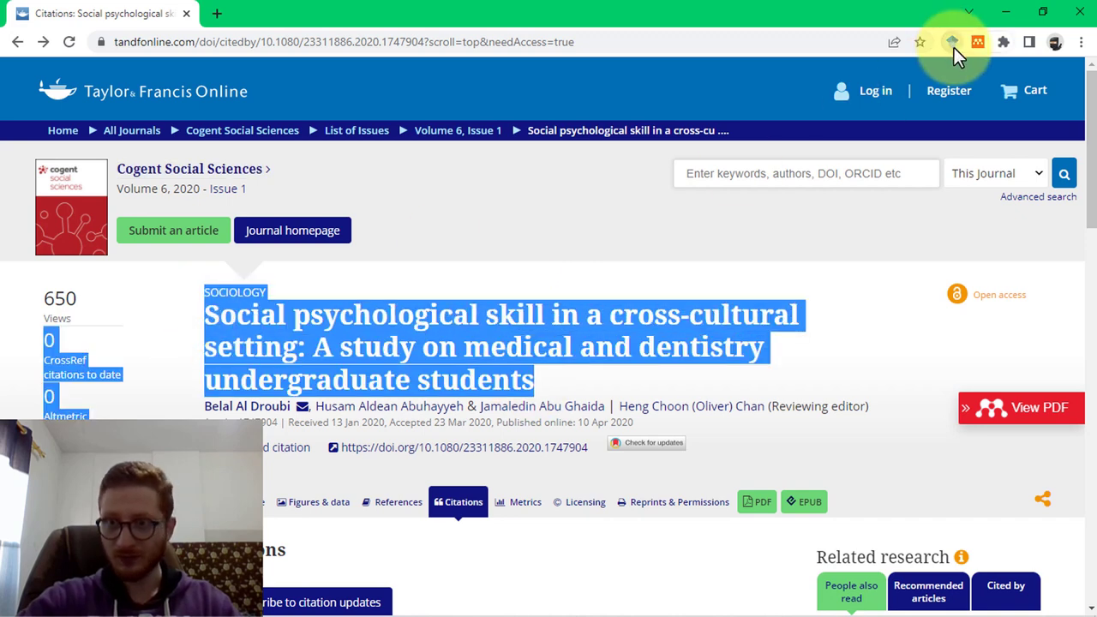
click(627, 224)
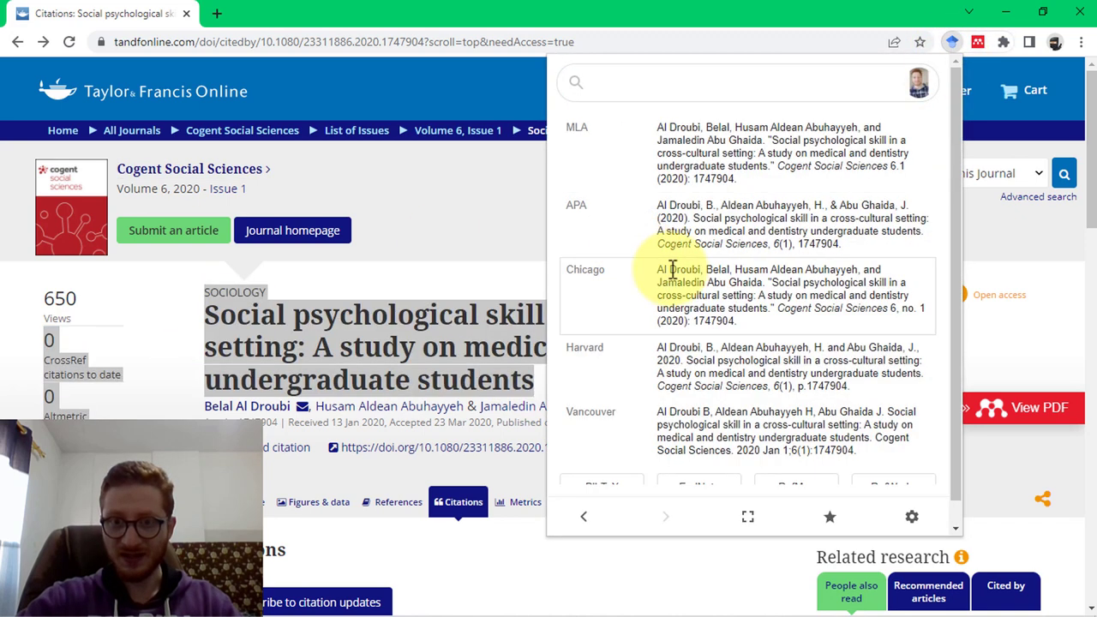
scroll(810, 449, down, 1)
click(811, 456)
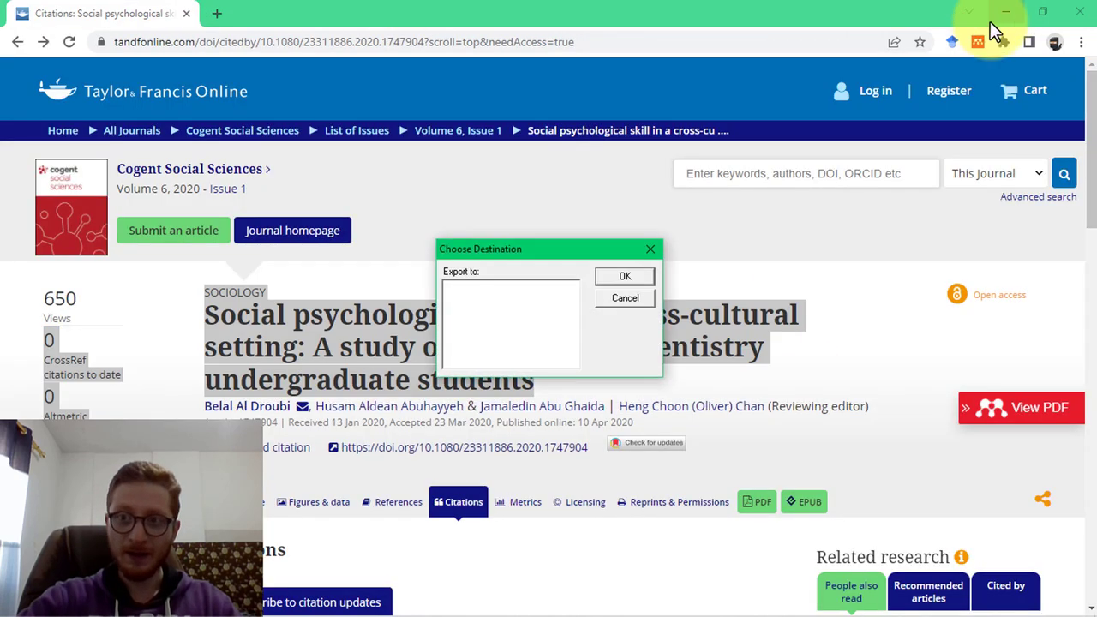
click(635, 281)
Shrink the browser window and import "scholar (5)" from the Downloads folder into All References in Mendeley Reference Manager.
double_click(627, 23)
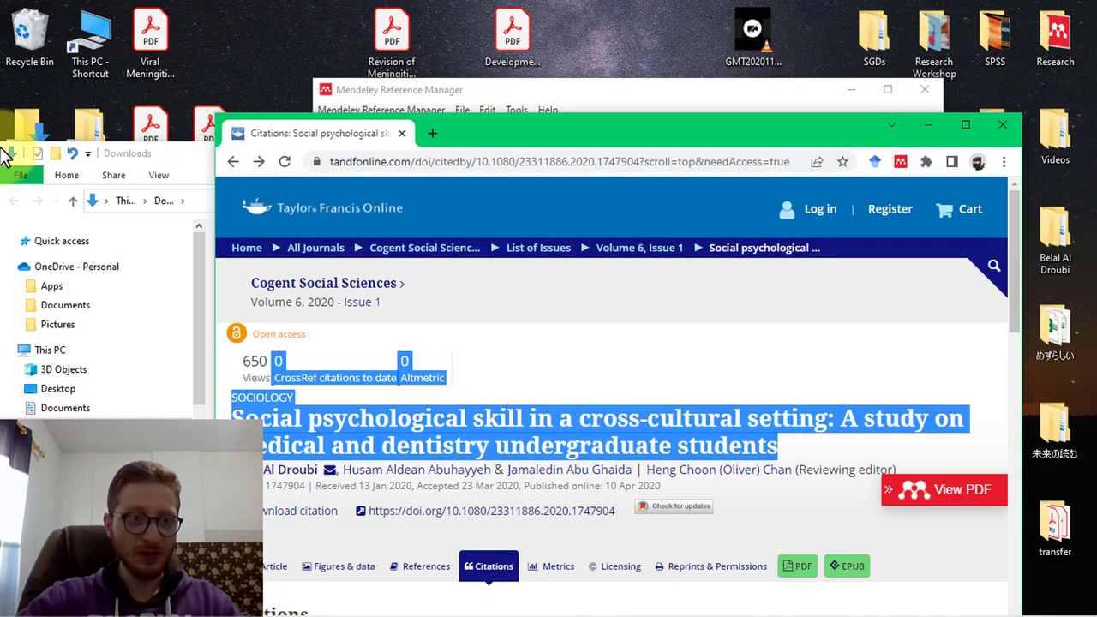
double_click(30, 124)
click(458, 90)
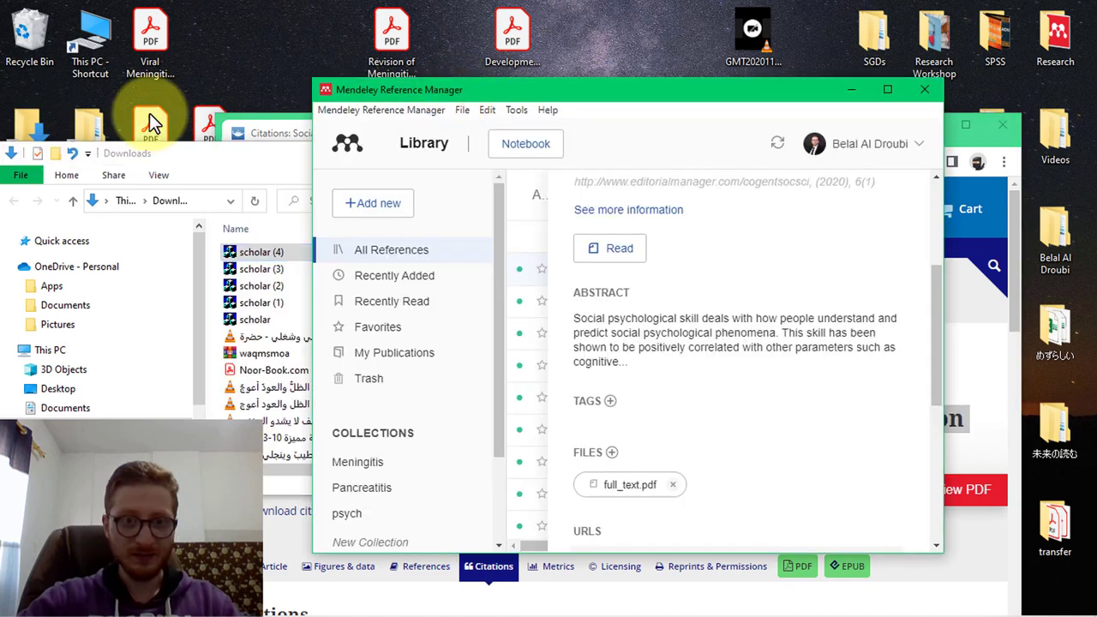
click(287, 206)
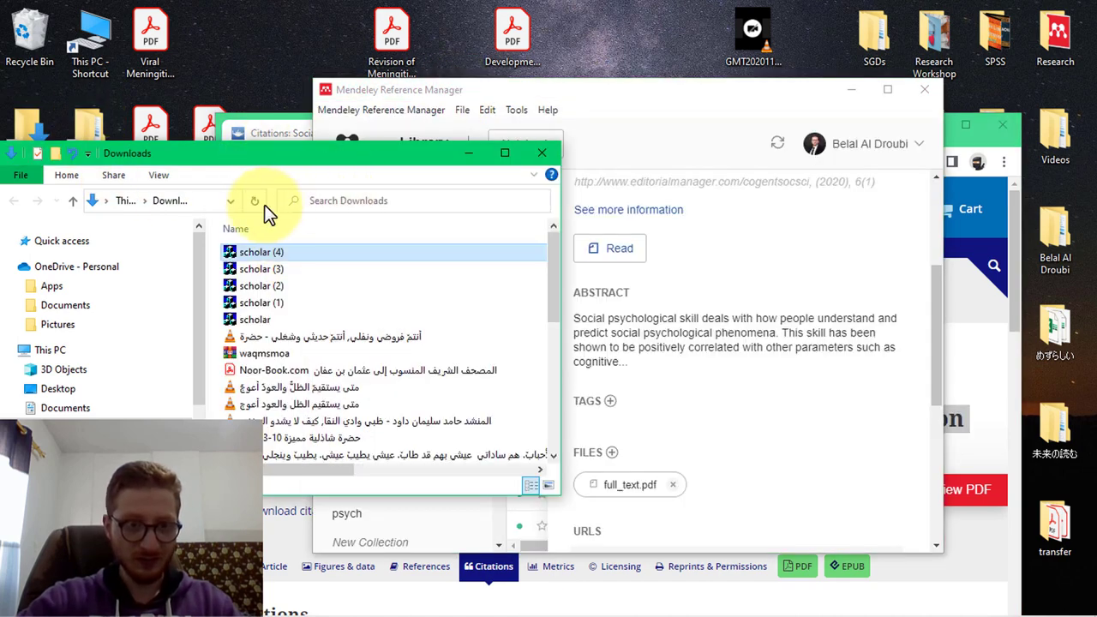
drag(269, 252, 396, 148)
click(450, 94)
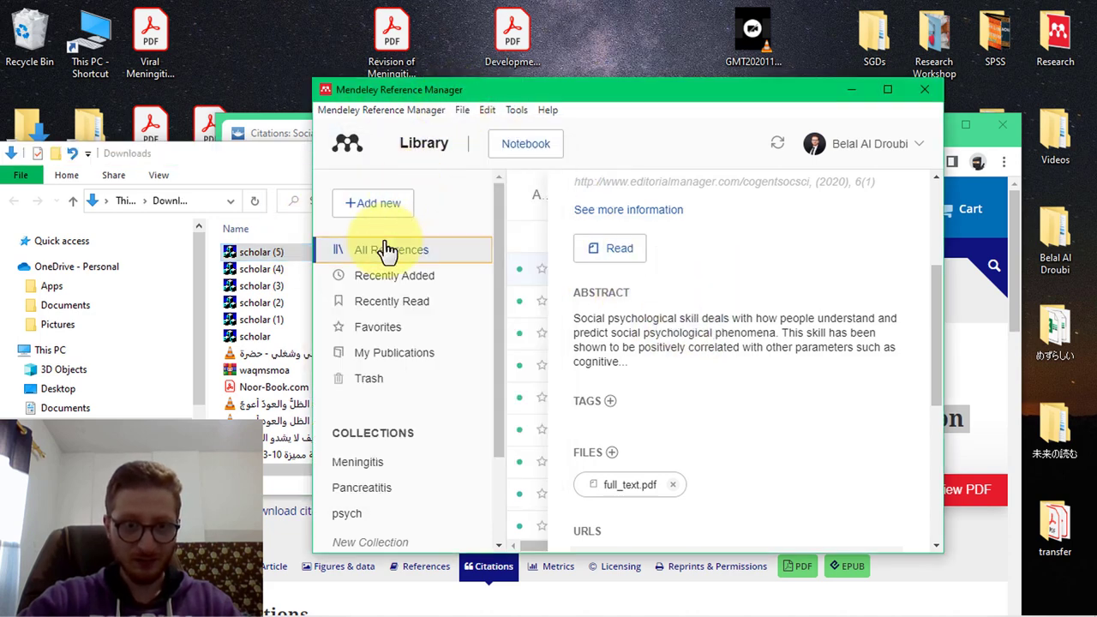
scroll(889, 208, up, 5)
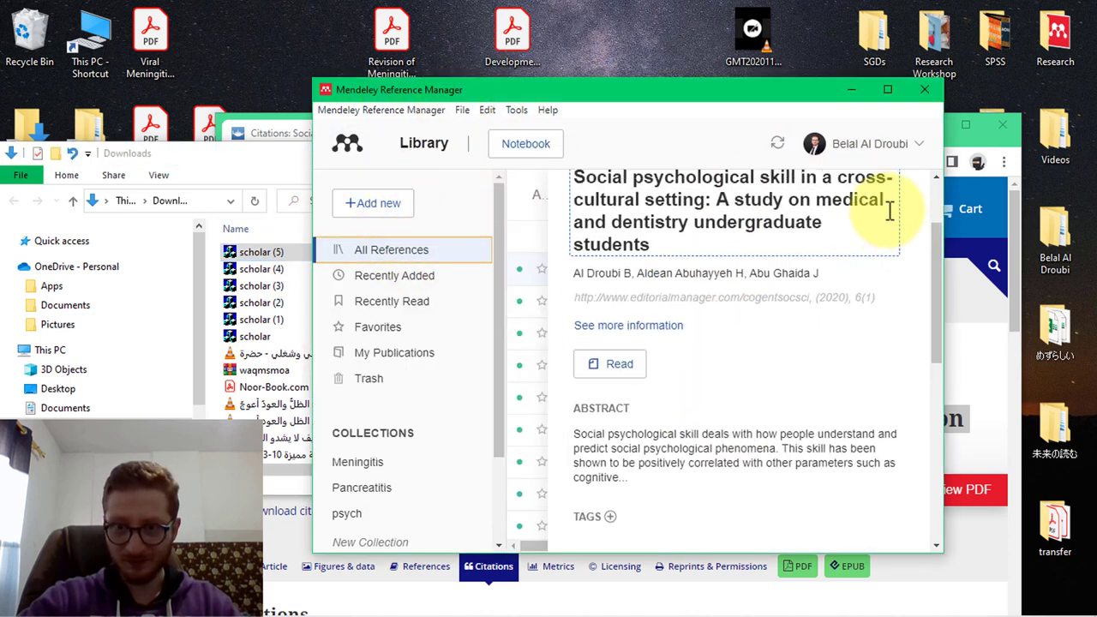
click(543, 233)
drag(304, 255, 726, 314)
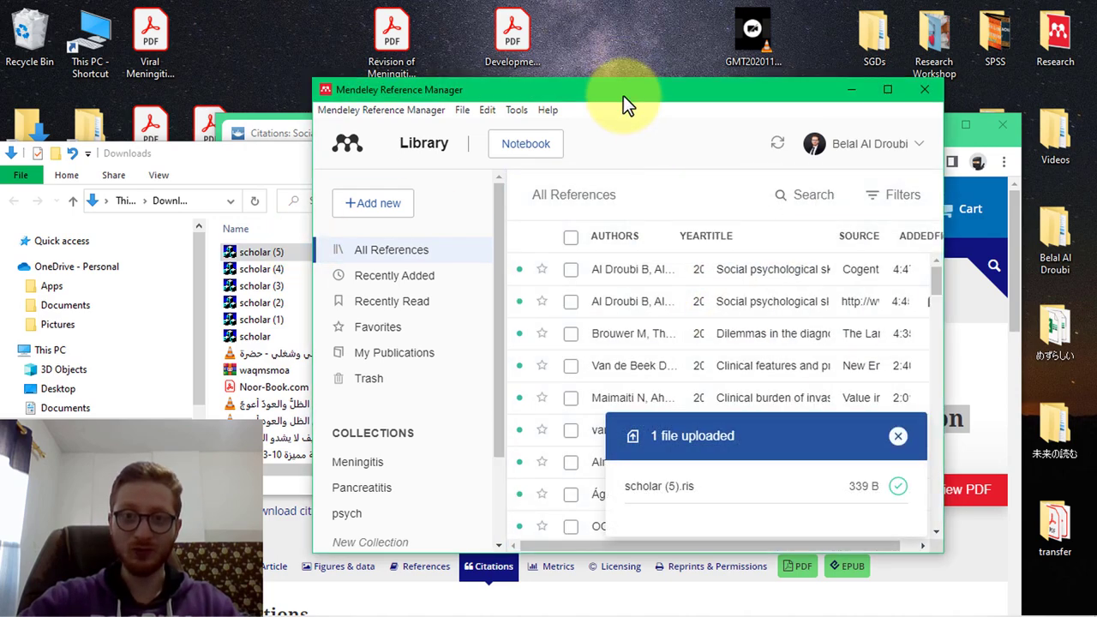
Maximize the Mendeley window and review the details of the newest imported social psychological skill reference, closing the details when finished.
double_click(623, 91)
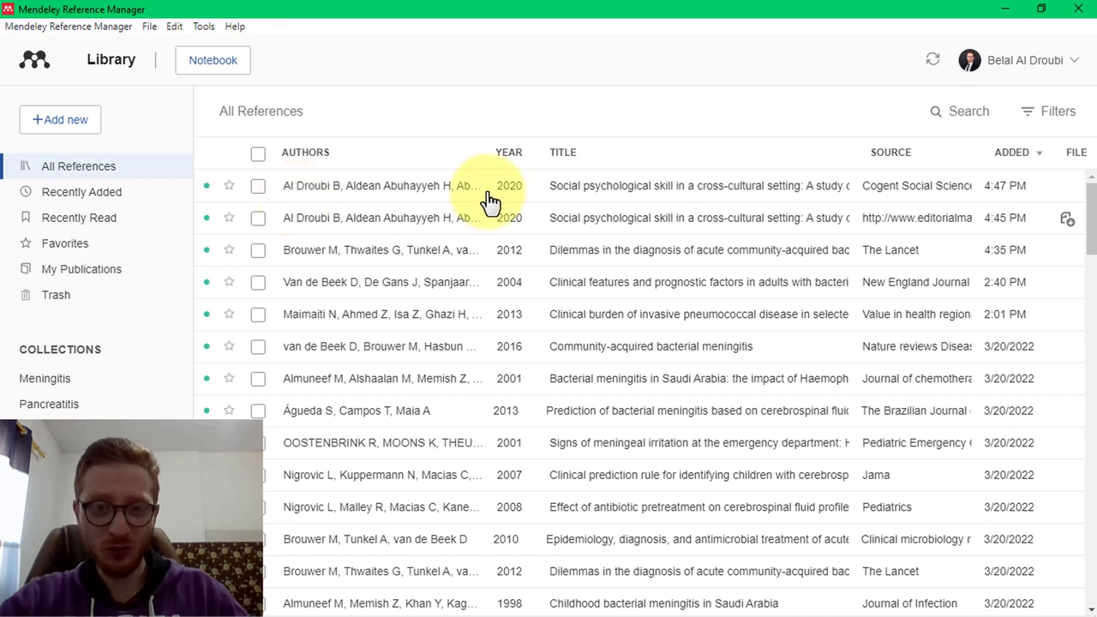
click(897, 196)
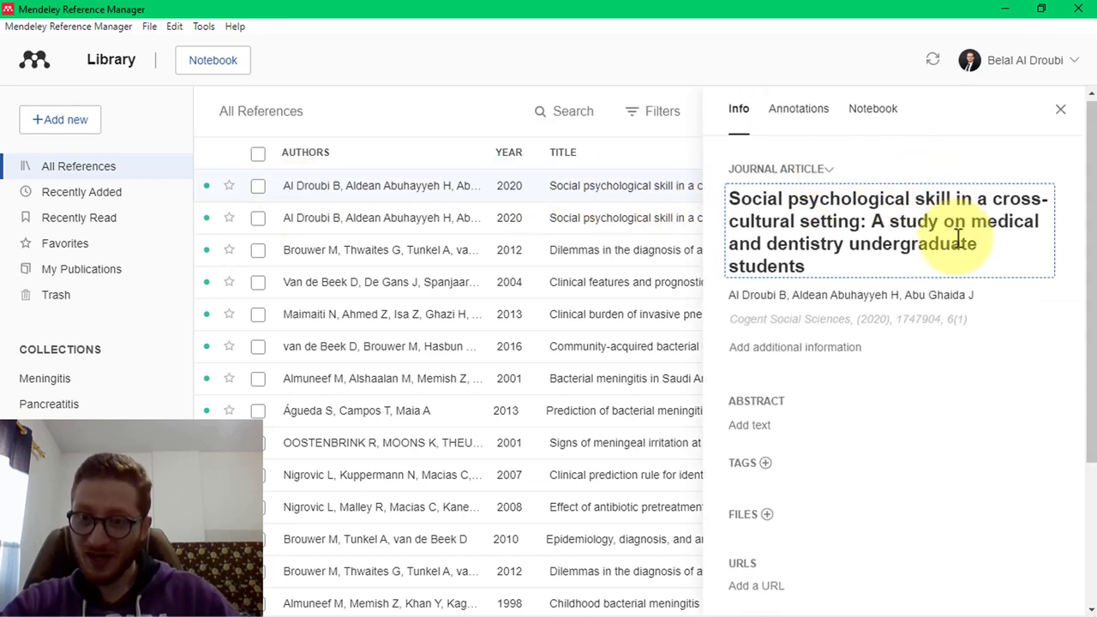
scroll(956, 270, down, 3)
scroll(994, 214, up, 4)
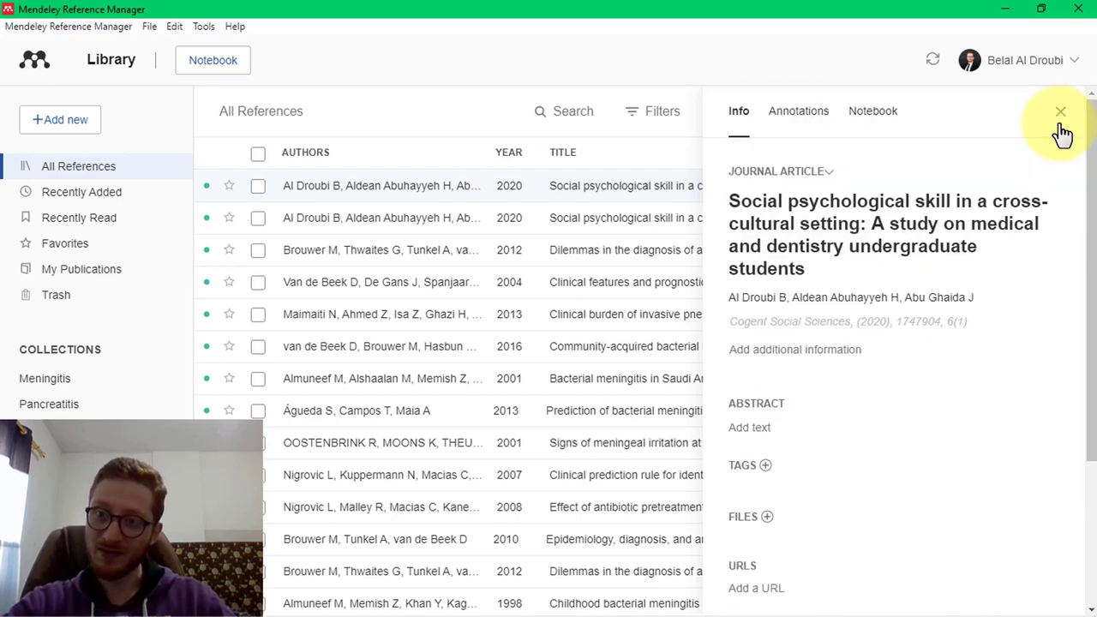
click(1056, 127)
Switch to the article page in Chrome, maximize its window, and return to the Mendeley library.
key(alt+Tab)
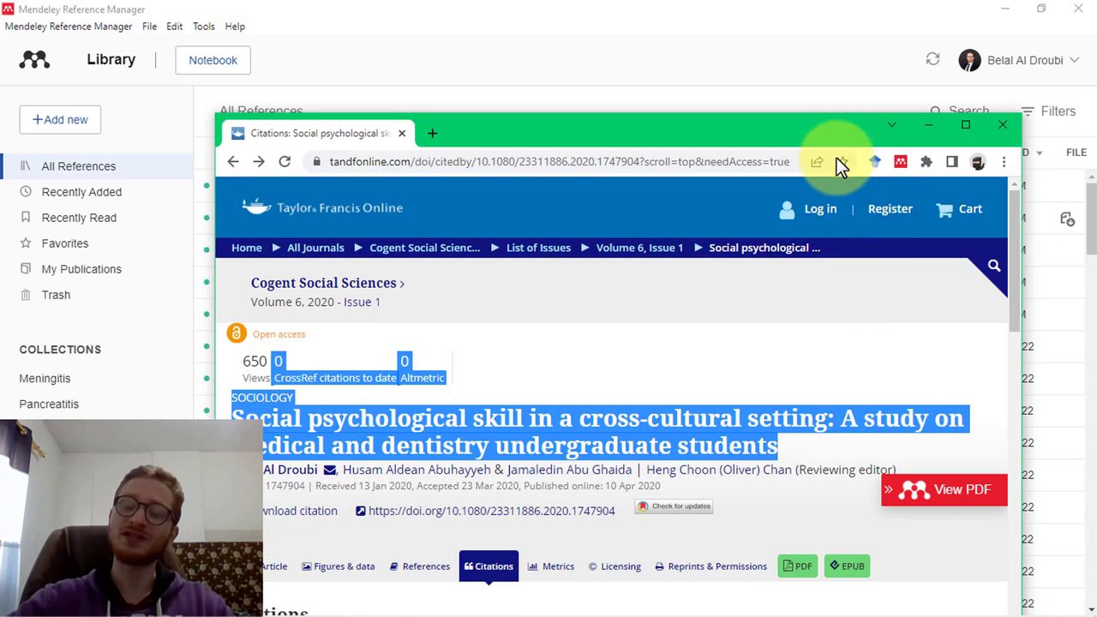
double_click(803, 122)
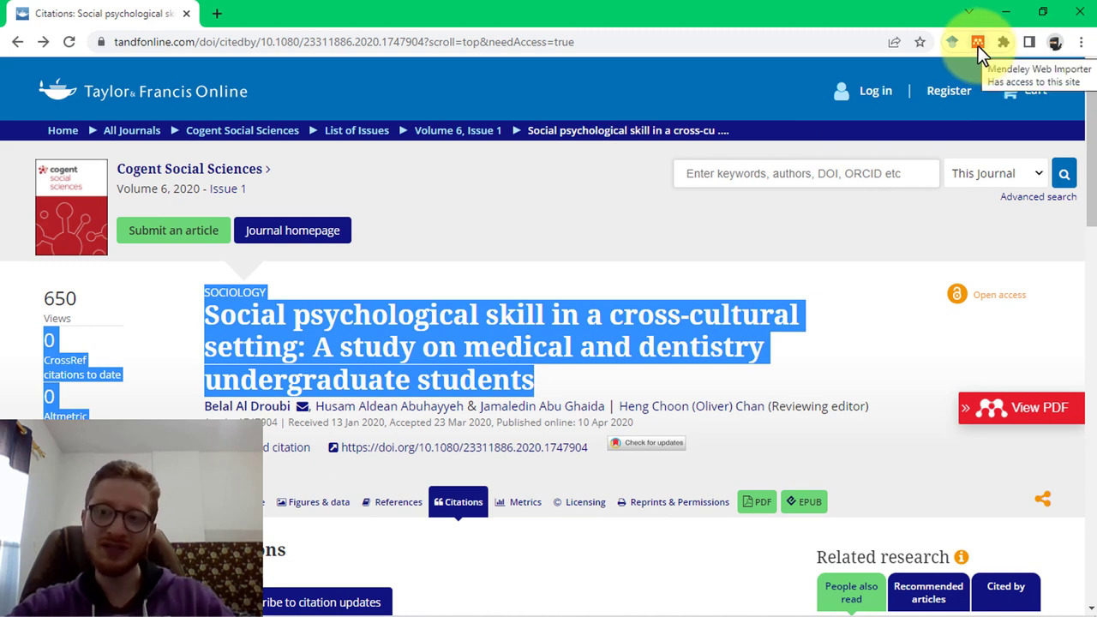
key(alt+Tab)
click(611, 307)
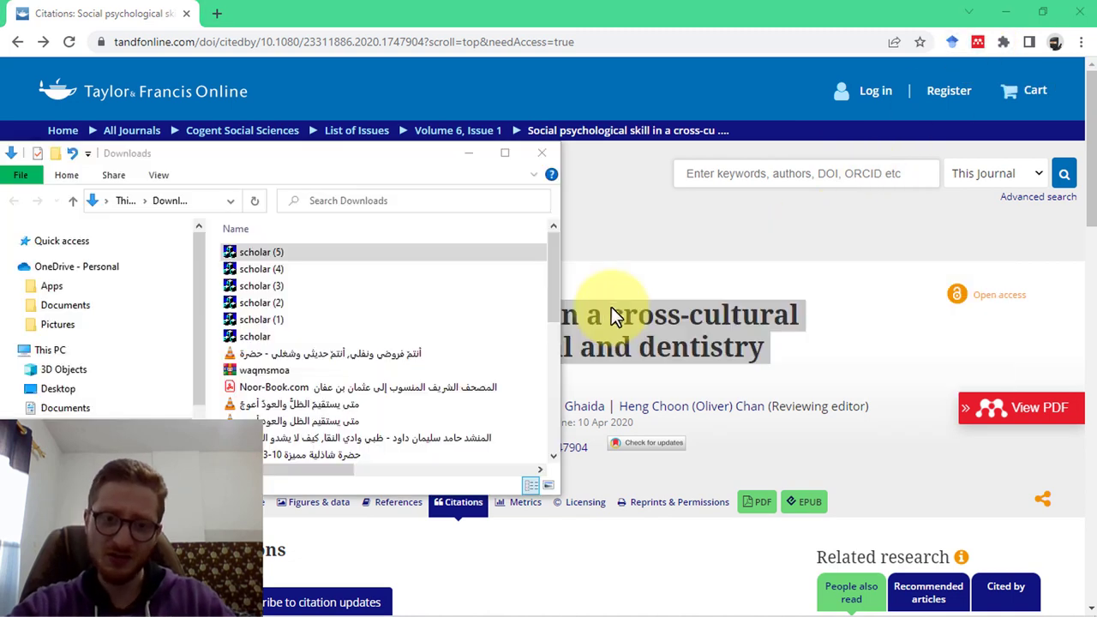
key(alt+Tab)
key(alt+Tab)
click(550, 316)
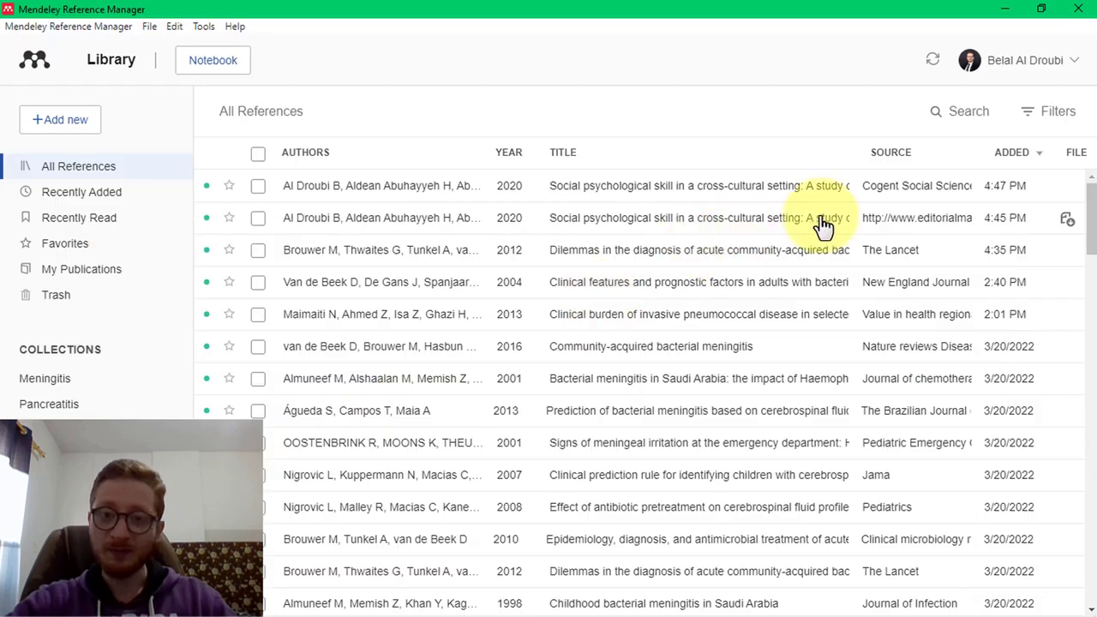
Examine the source, file, URL, identifiers and additional date fields of the reference imported from the web.
click(915, 225)
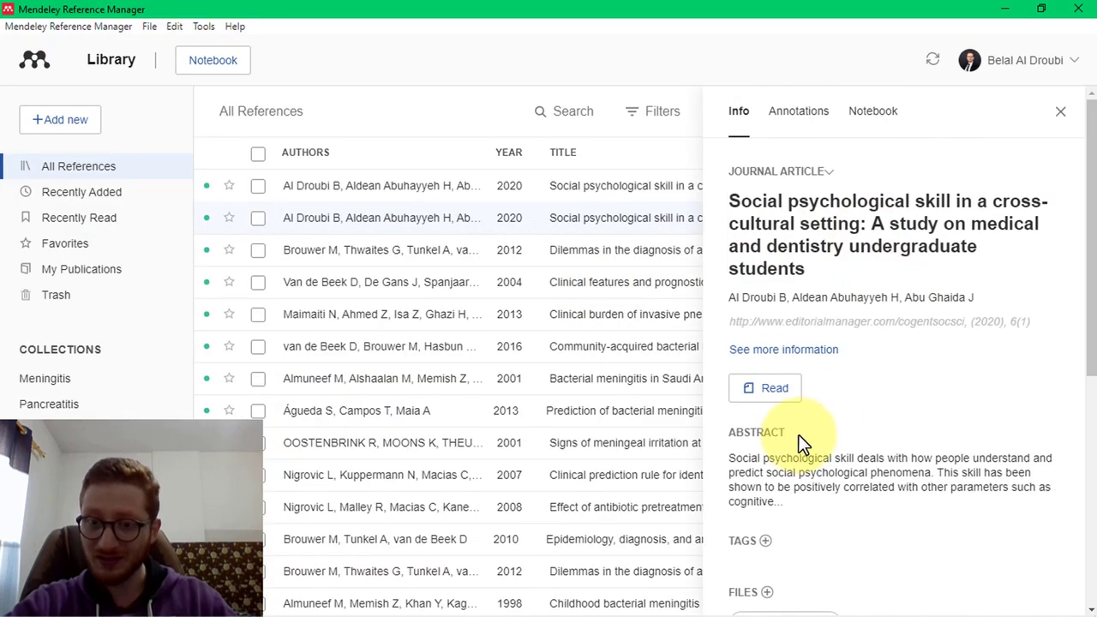
scroll(848, 398, down, 3)
scroll(844, 377, down, 3)
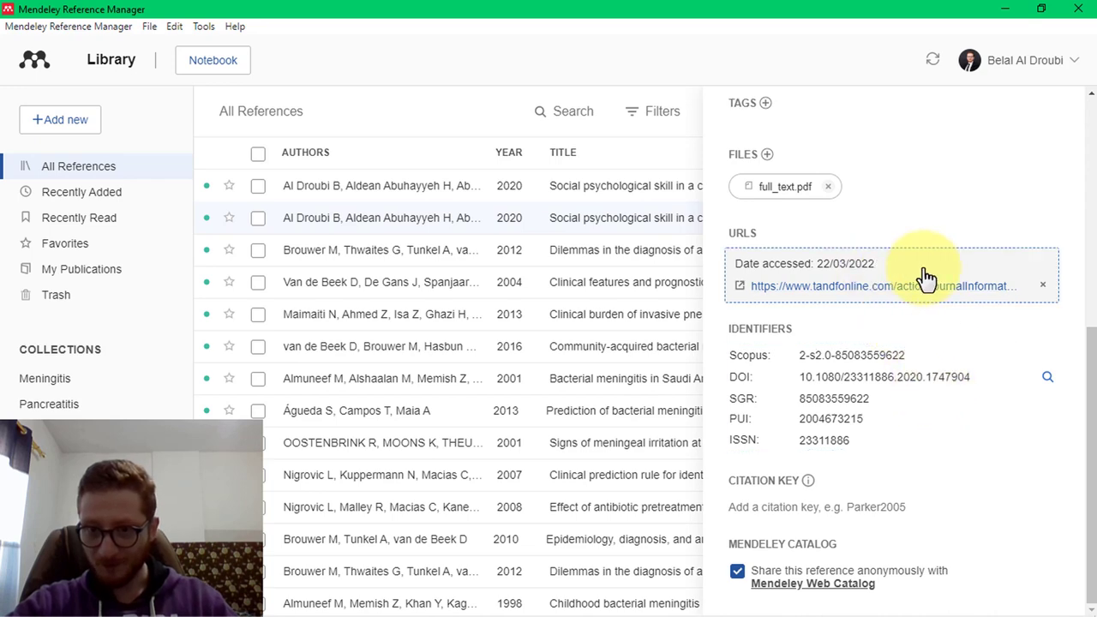
scroll(925, 278, up, 6)
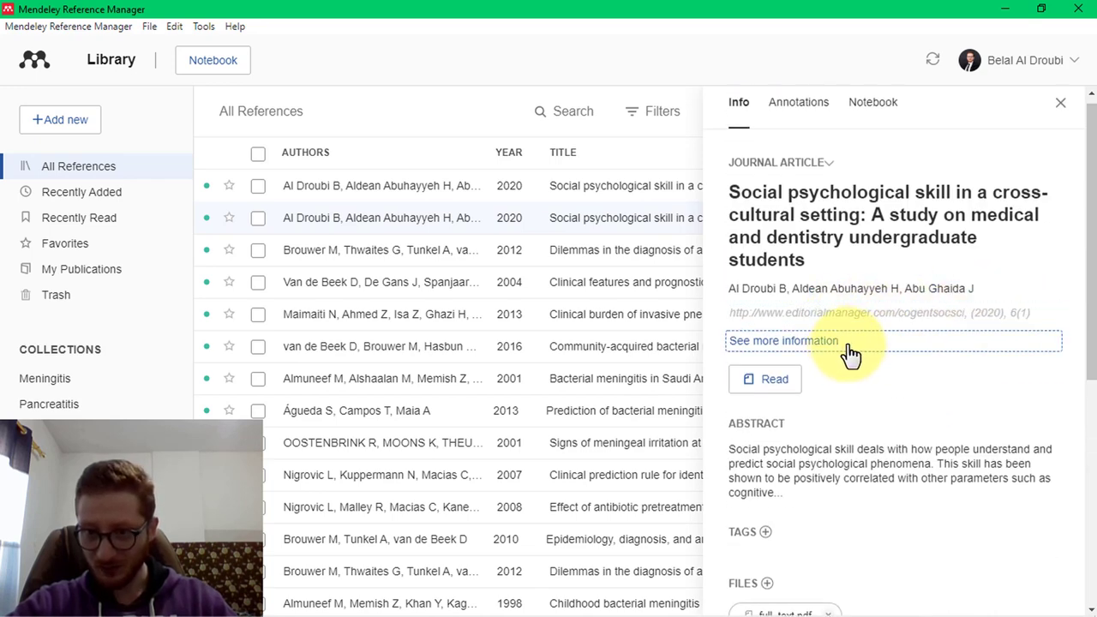
click(842, 344)
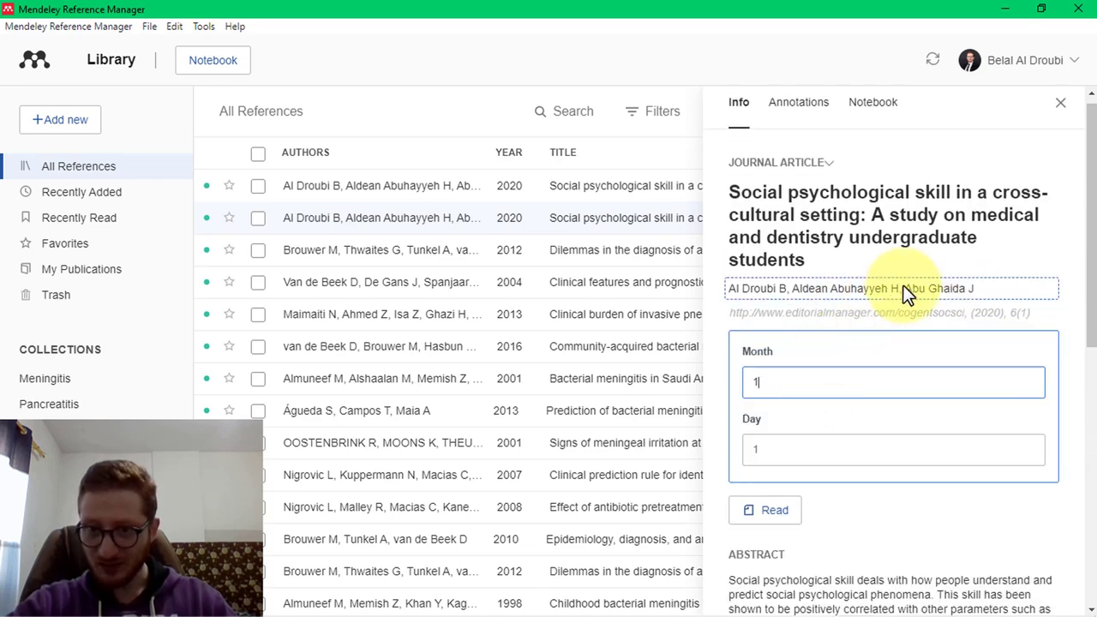
scroll(908, 317, down, 2)
scroll(865, 176, up, 1)
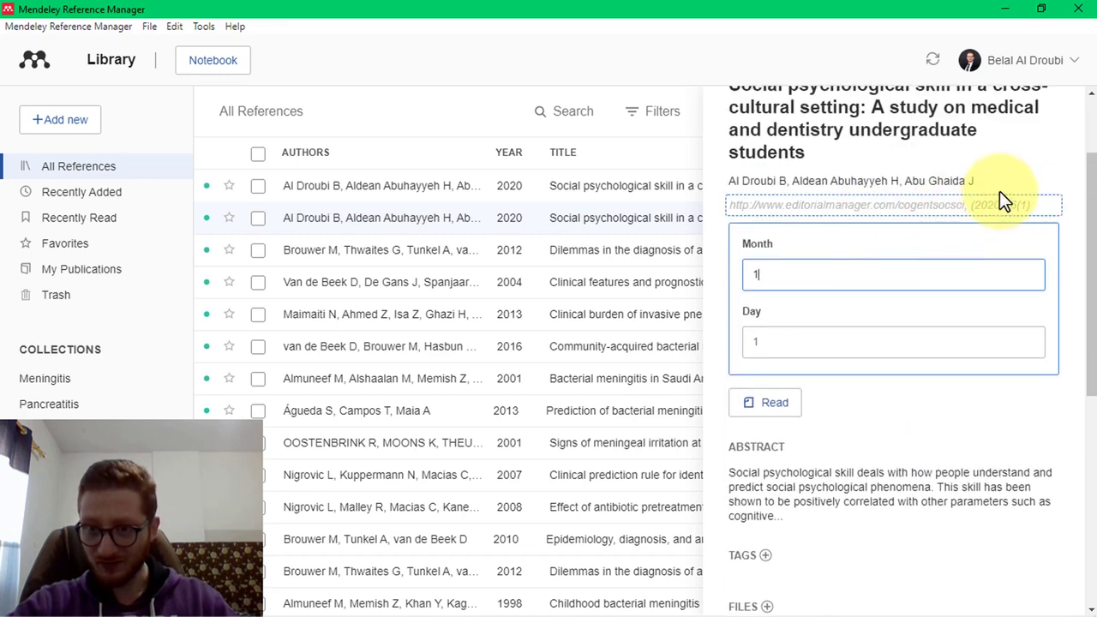
Replace the journal name of the web-imported reference with "Cogendadnj".
click(1019, 206)
triple_click(779, 244)
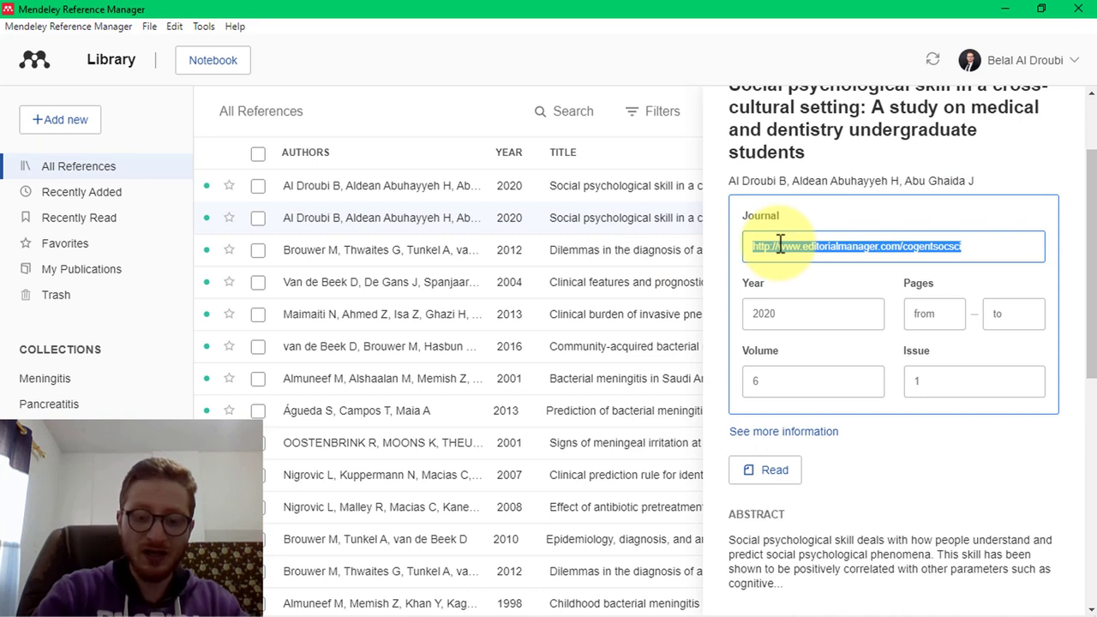
text(Cogendadnj)
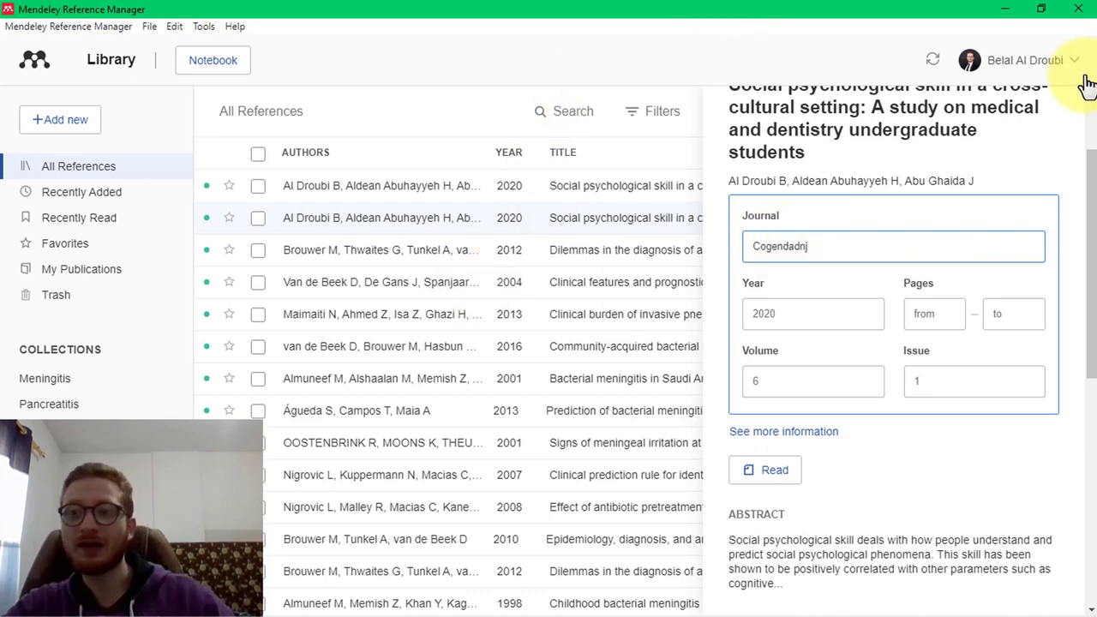
Shrink the Mendeley window, minimize Chrome, and open the Articles folder inside Others from the personal folder on the desktop.
double_click(582, 11)
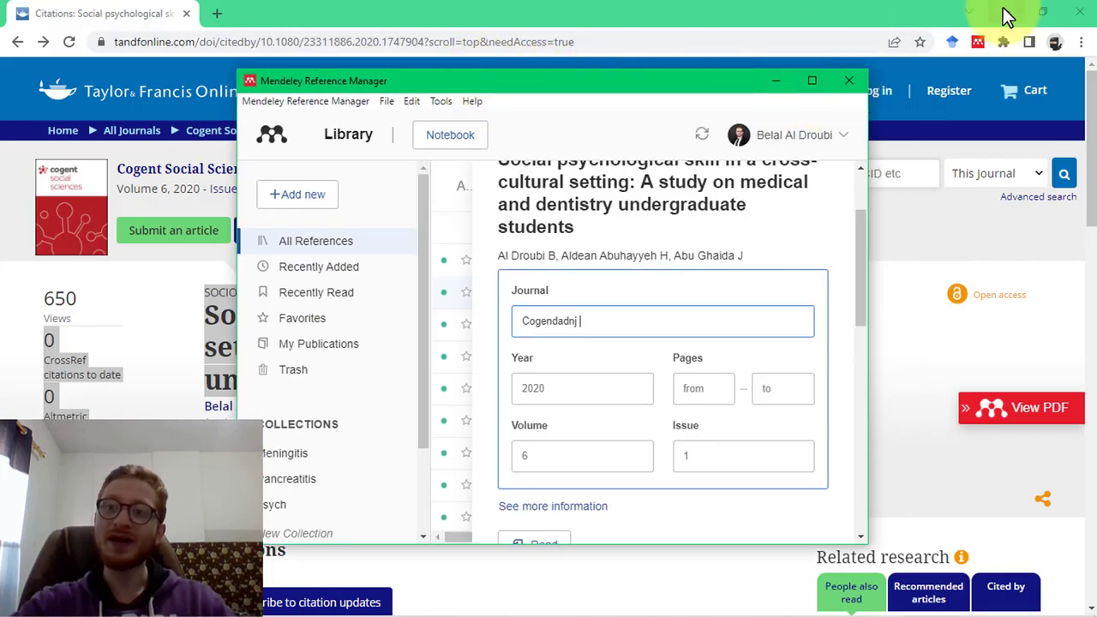
click(1007, 19)
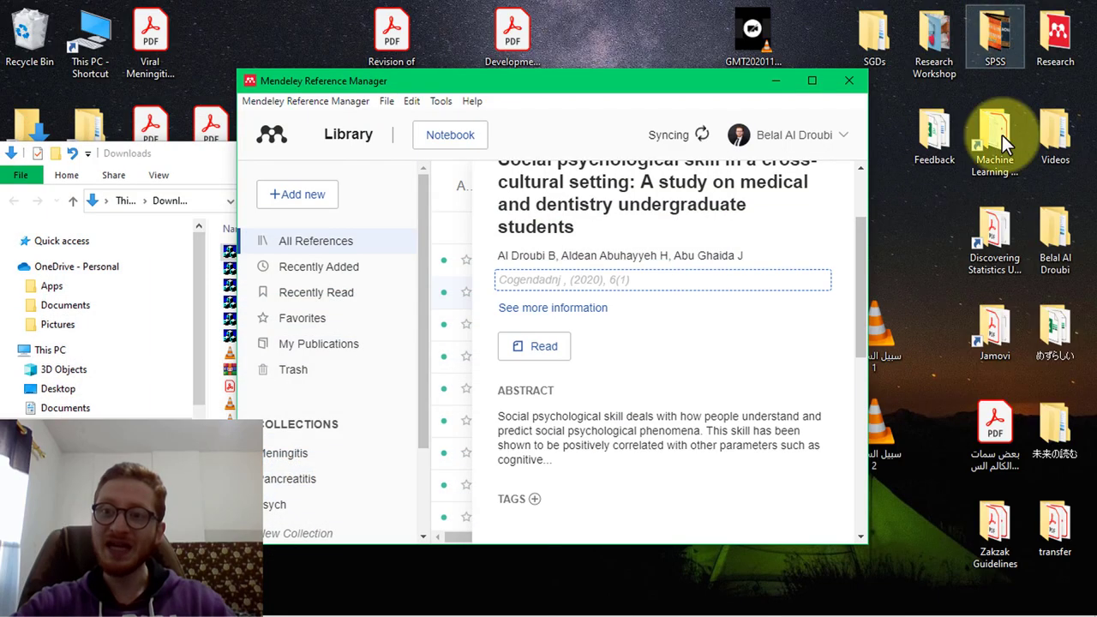
double_click(1057, 225)
key(Down)
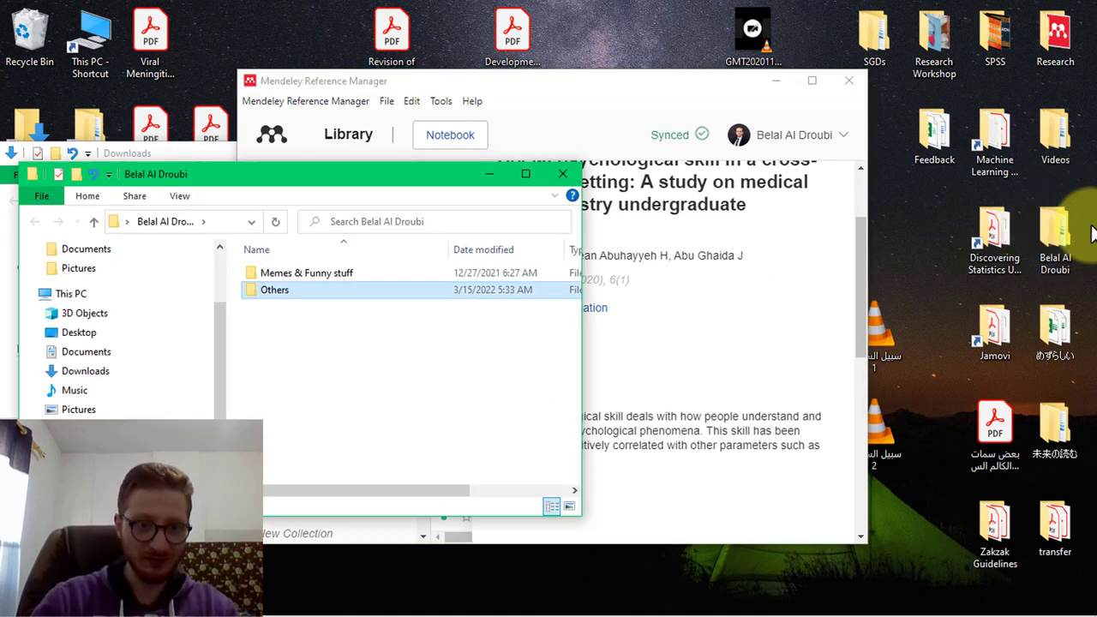
key(Return)
key(Down)
key(Return)
Open the Social Psychological Skill folder inside z-My Research and go through its files.
key(Down)
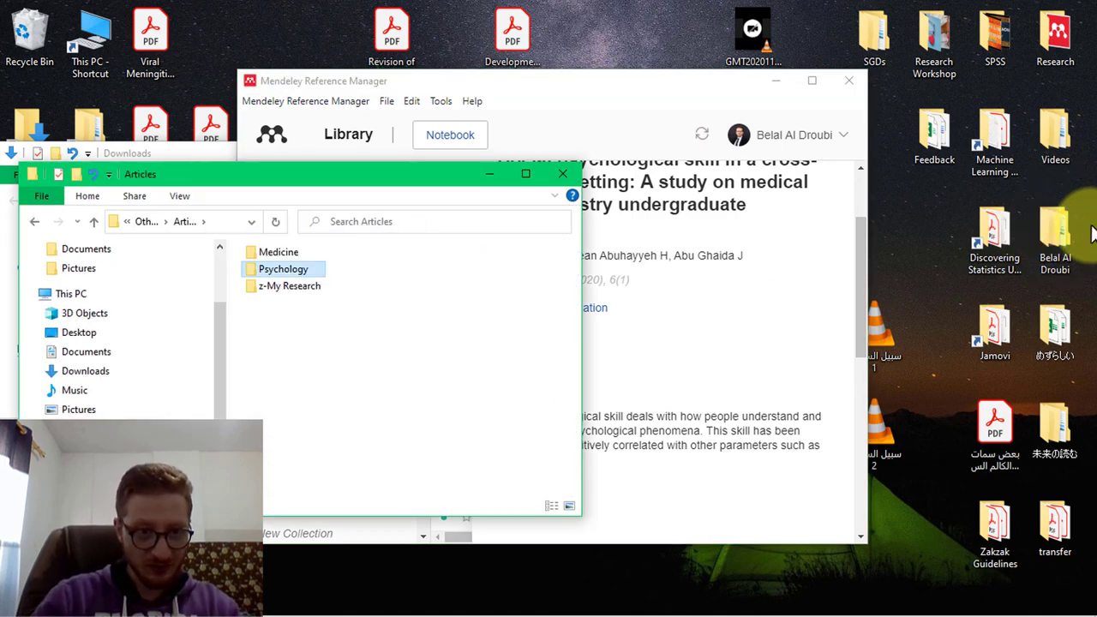
key(Down)
key(Return)
key(Down)
key(Return)
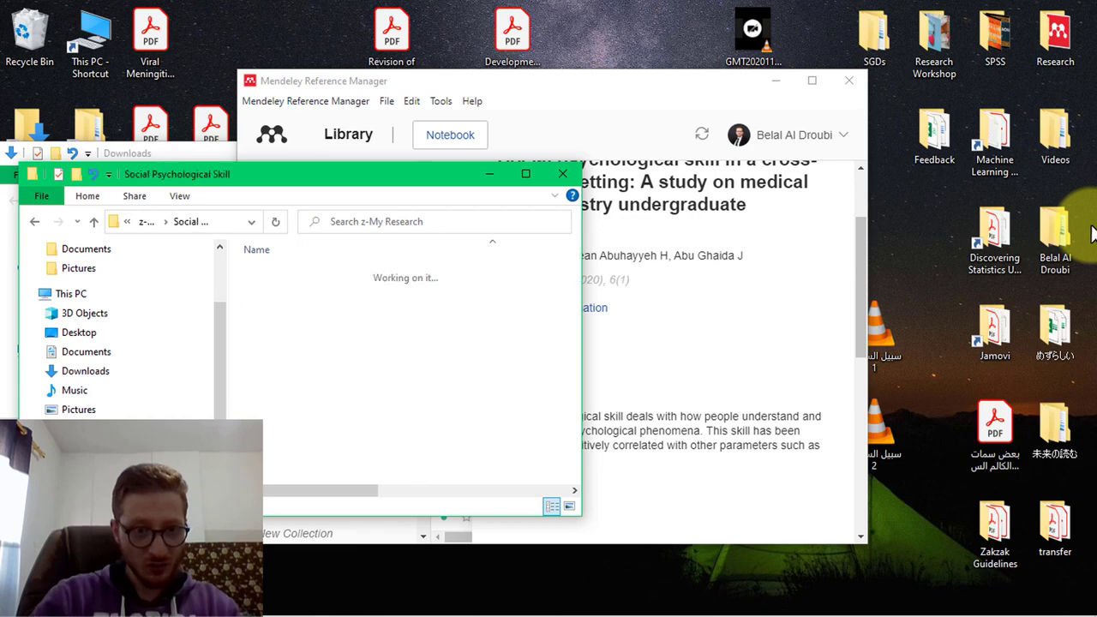
key(Down)
key(Down)
key(Down)
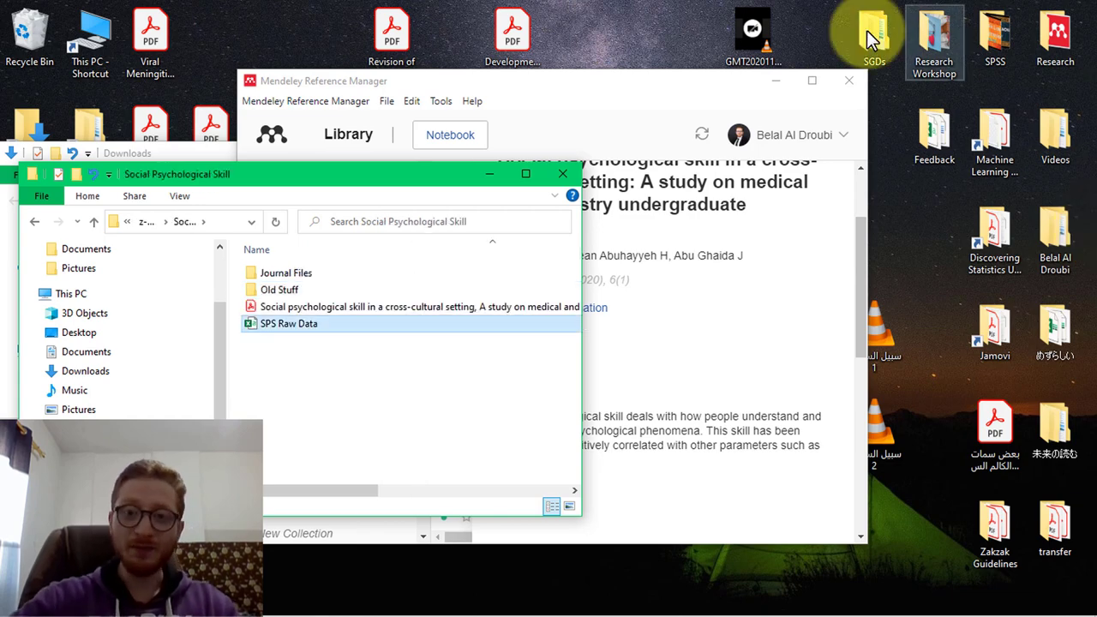
Maximize Mendeley, close the reference details, and delete both imported social psychological skill references from All References.
double_click(594, 81)
scroll(1023, 130, up, 3)
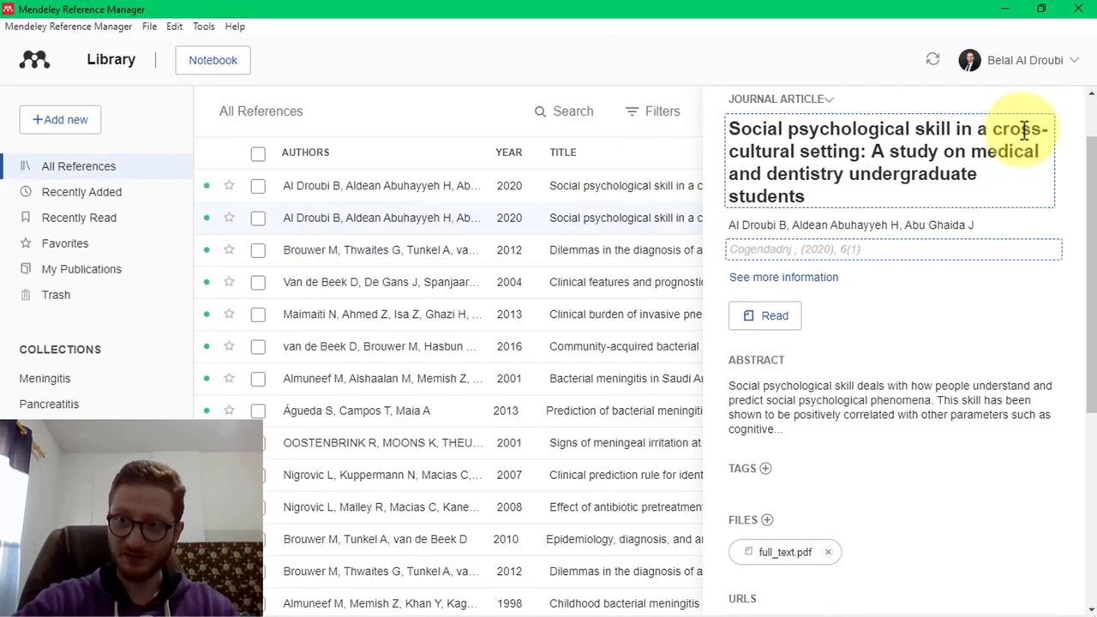
click(1060, 117)
click(257, 188)
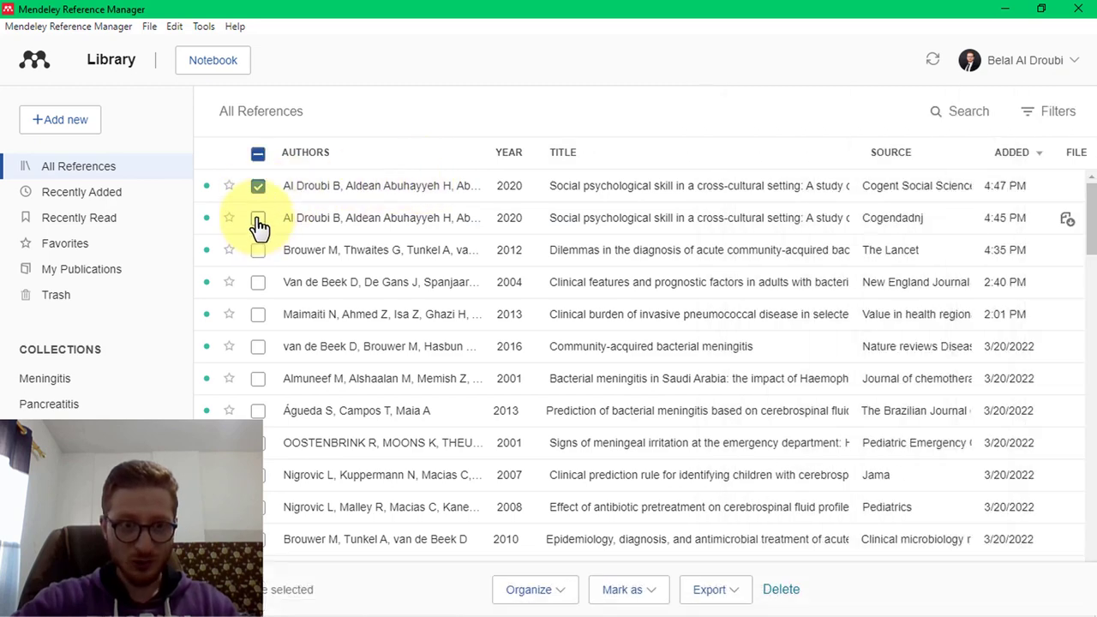
click(257, 219)
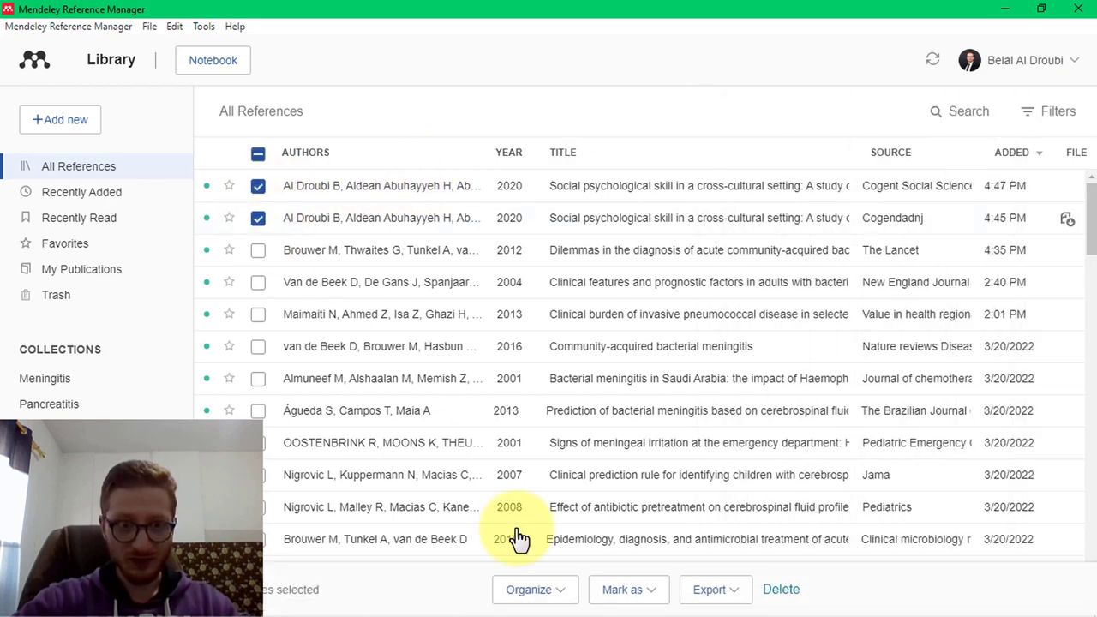
click(780, 590)
Shrink the Mendeley window, open the social psychological skill article PDF from the folder, examine its title page, and close it.
double_click(621, 8)
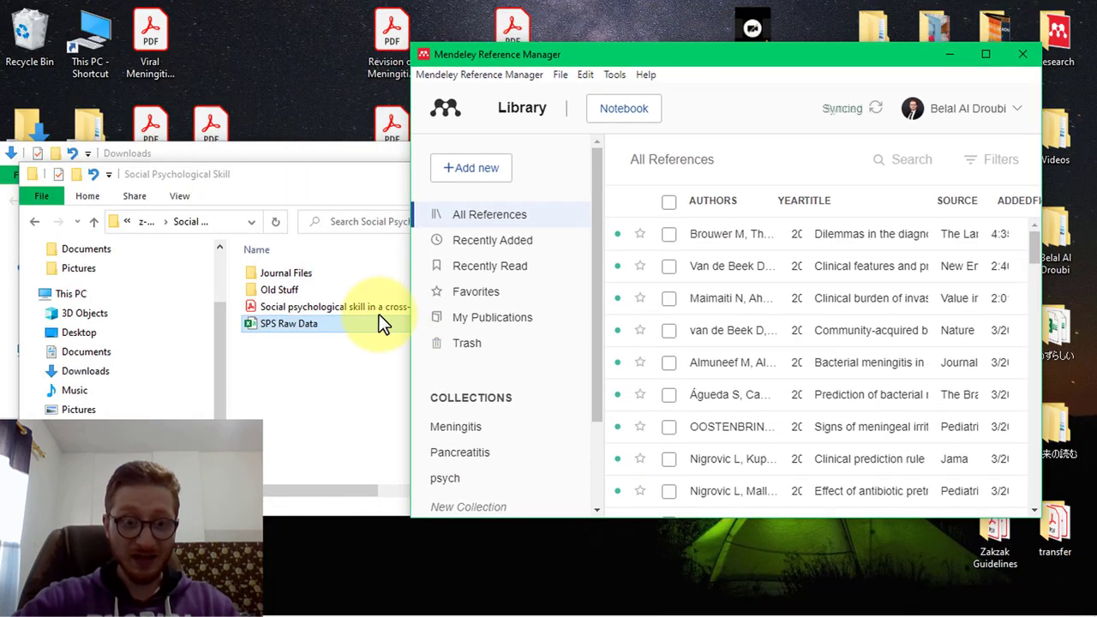
double_click(368, 307)
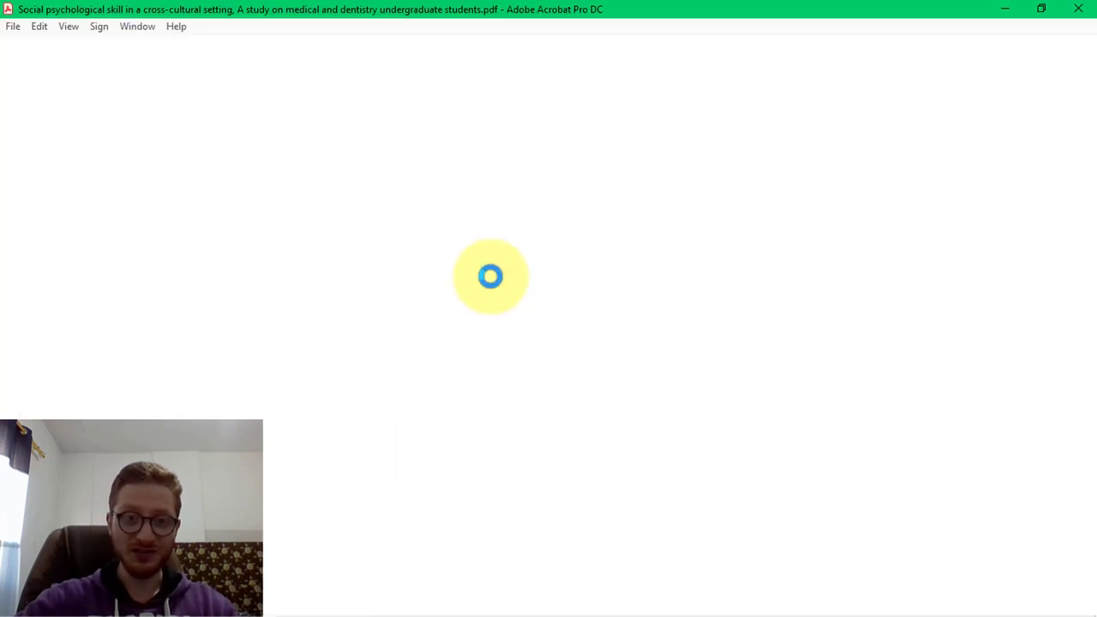
scroll(632, 299, down, 3)
scroll(643, 287, down, 5)
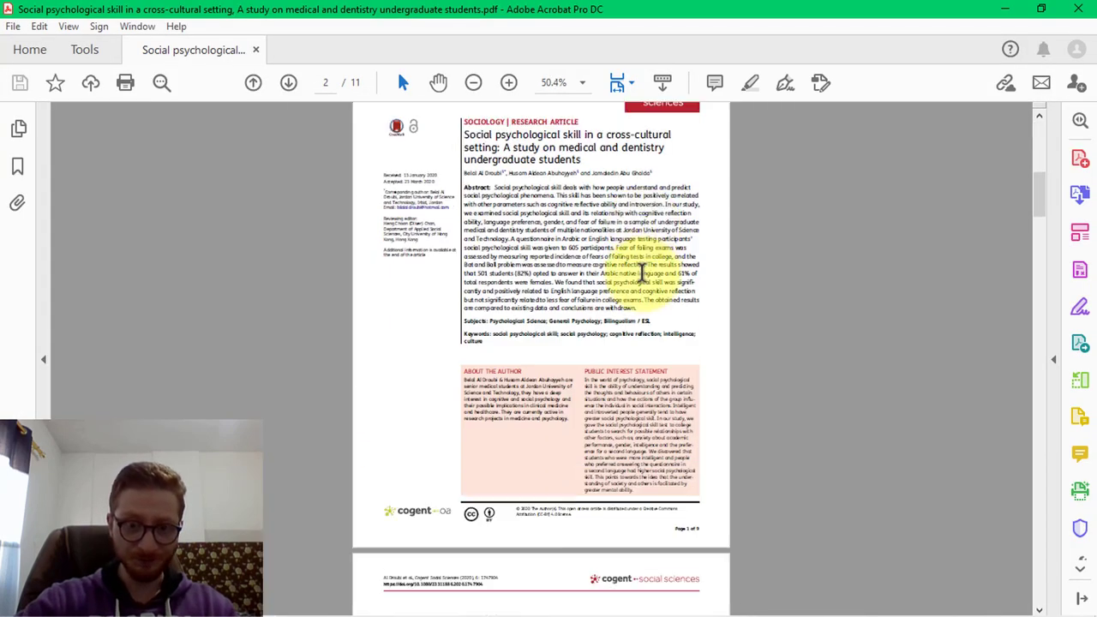
scroll(641, 272, up, 4)
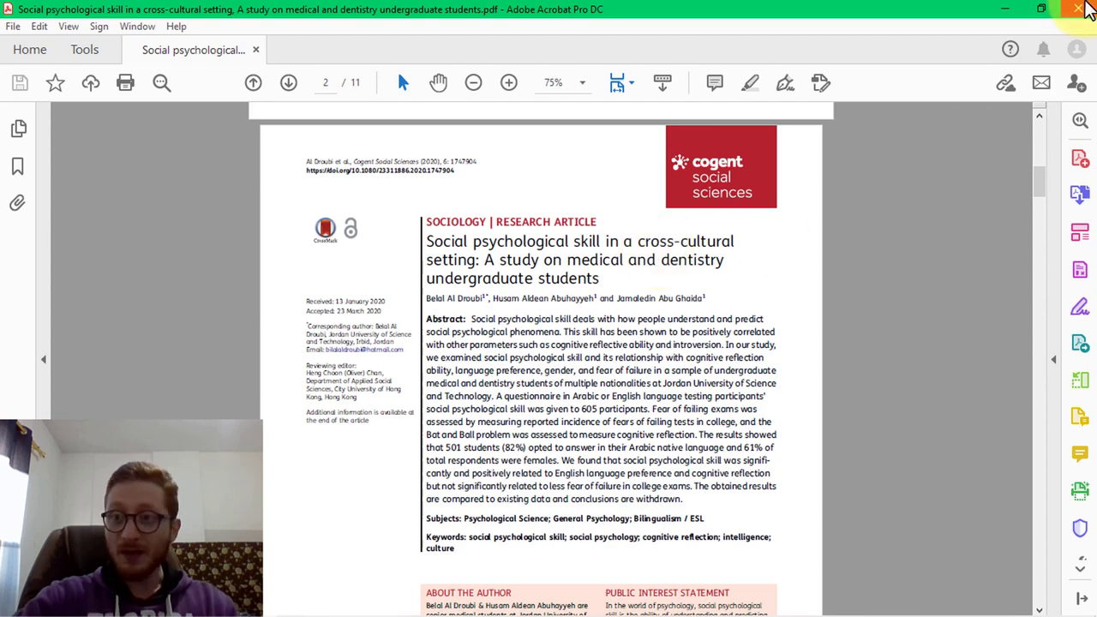
click(1085, 9)
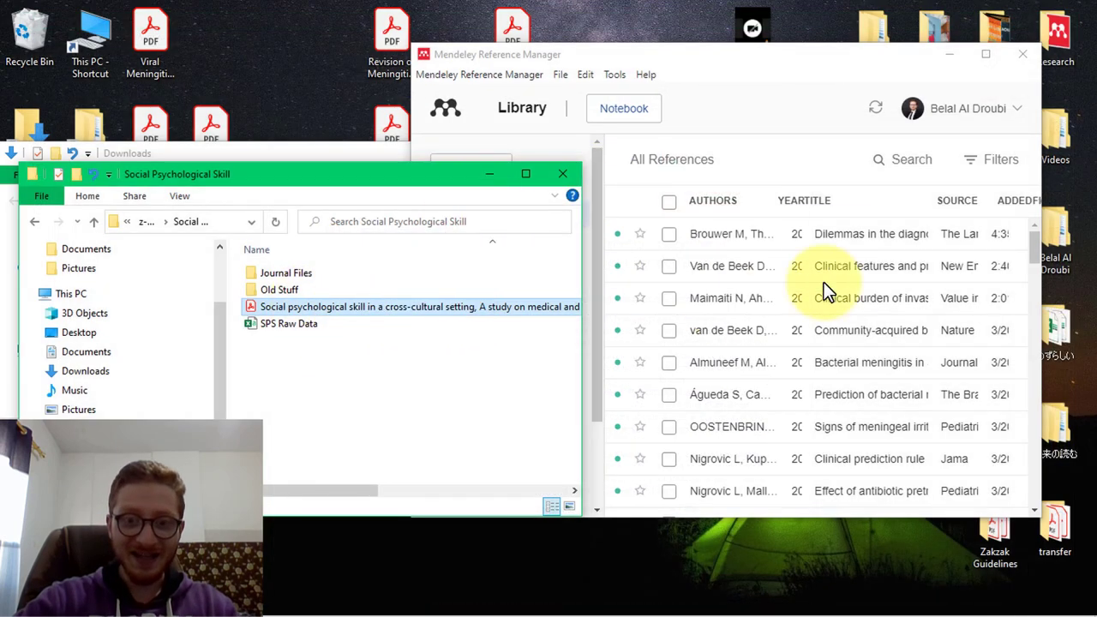
Import the social psychological skill article PDF from the folder into All References and maximize the Mendeley window.
drag(823, 282, 823, 222)
click(750, 53)
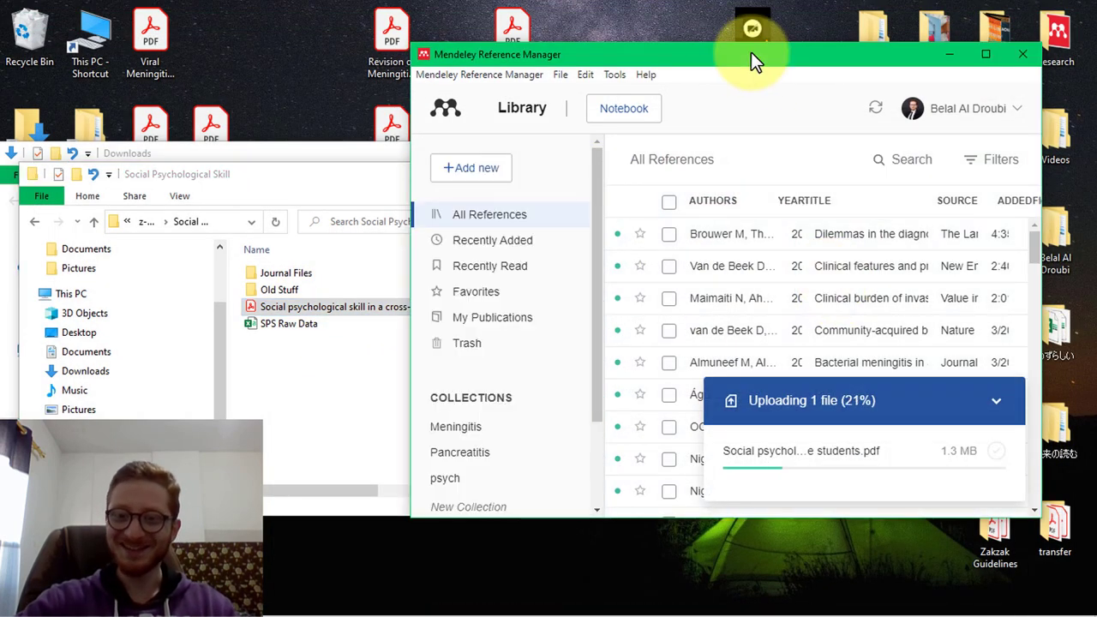
double_click(750, 53)
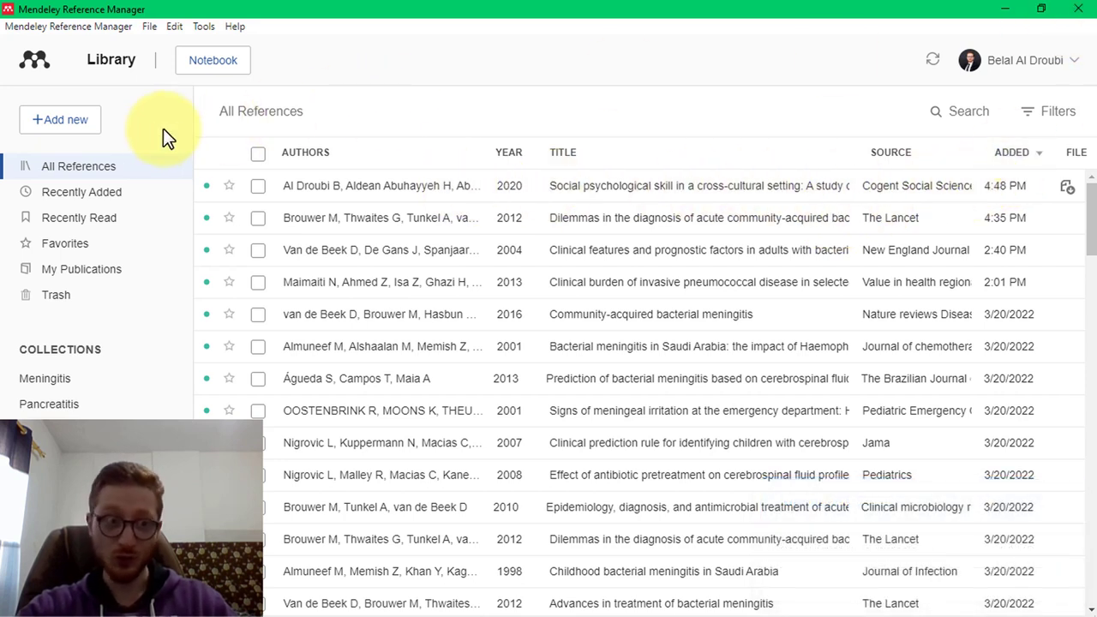
click(81, 127)
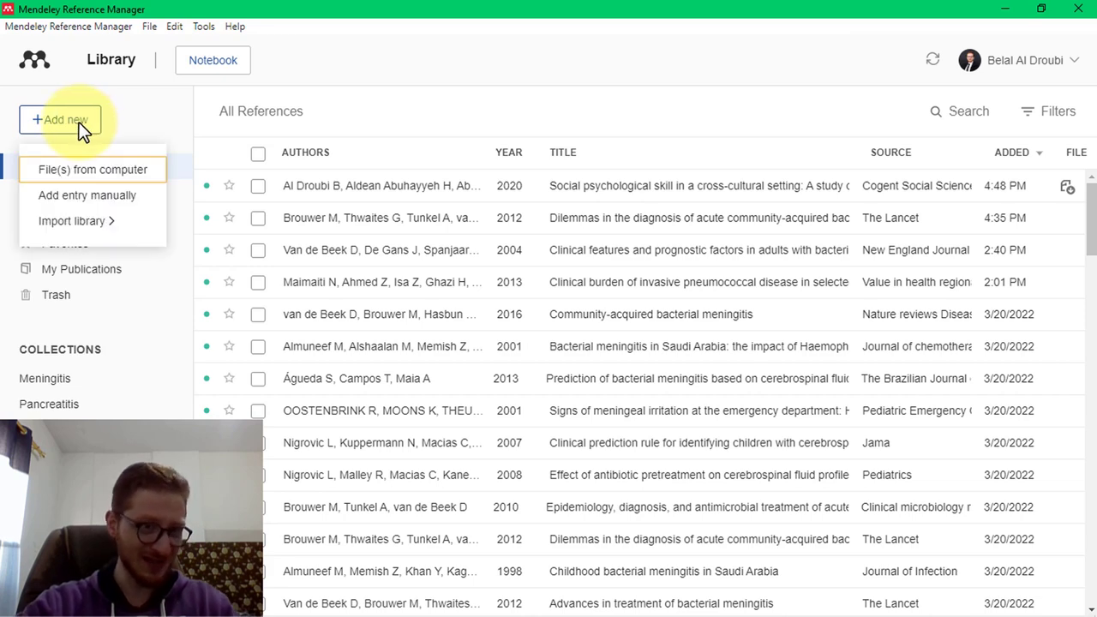
click(125, 197)
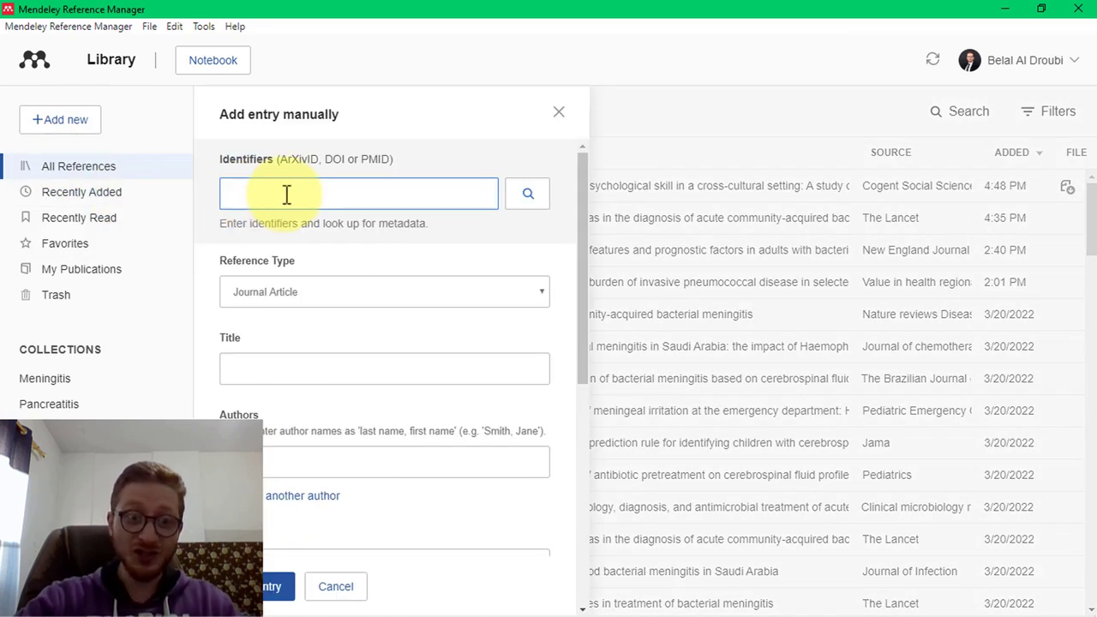
text(najnddaldam)
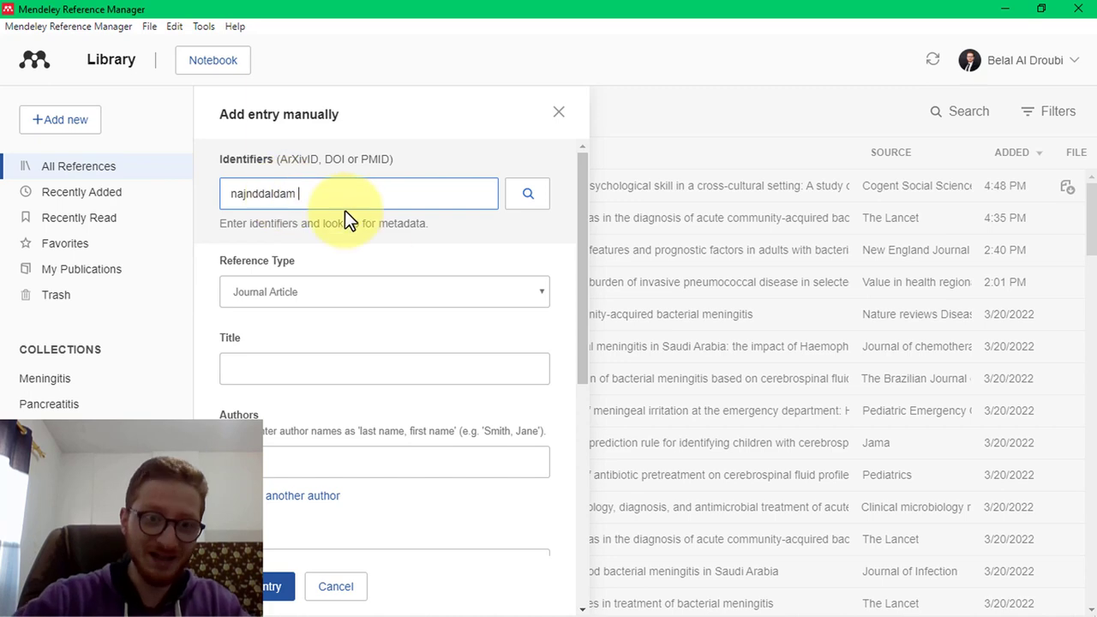
double_click(252, 195)
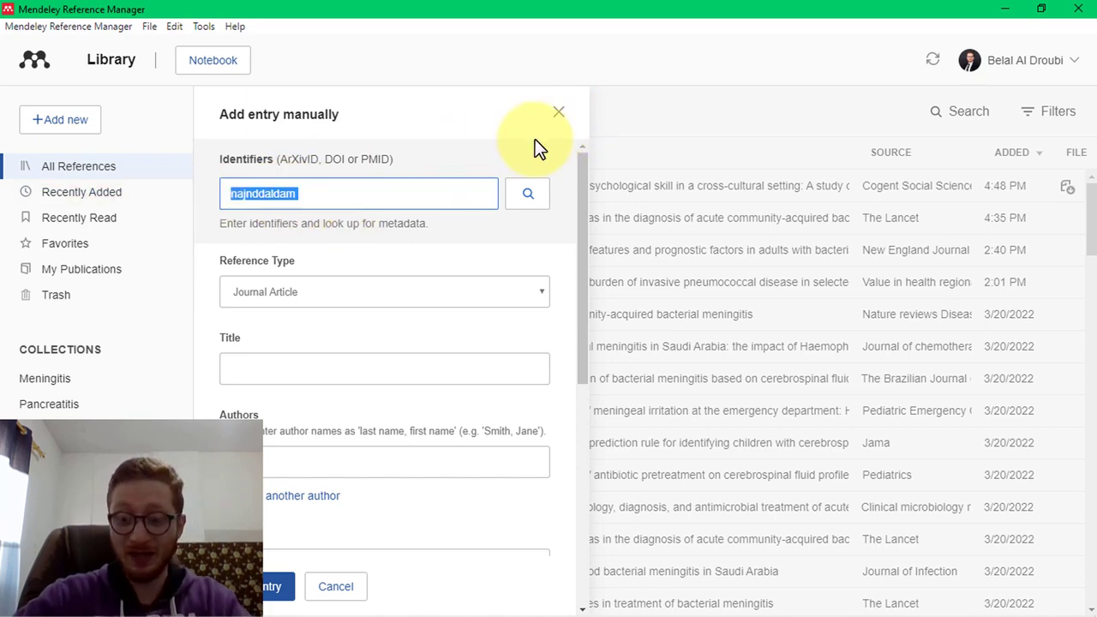
key(BackSpace)
click(558, 112)
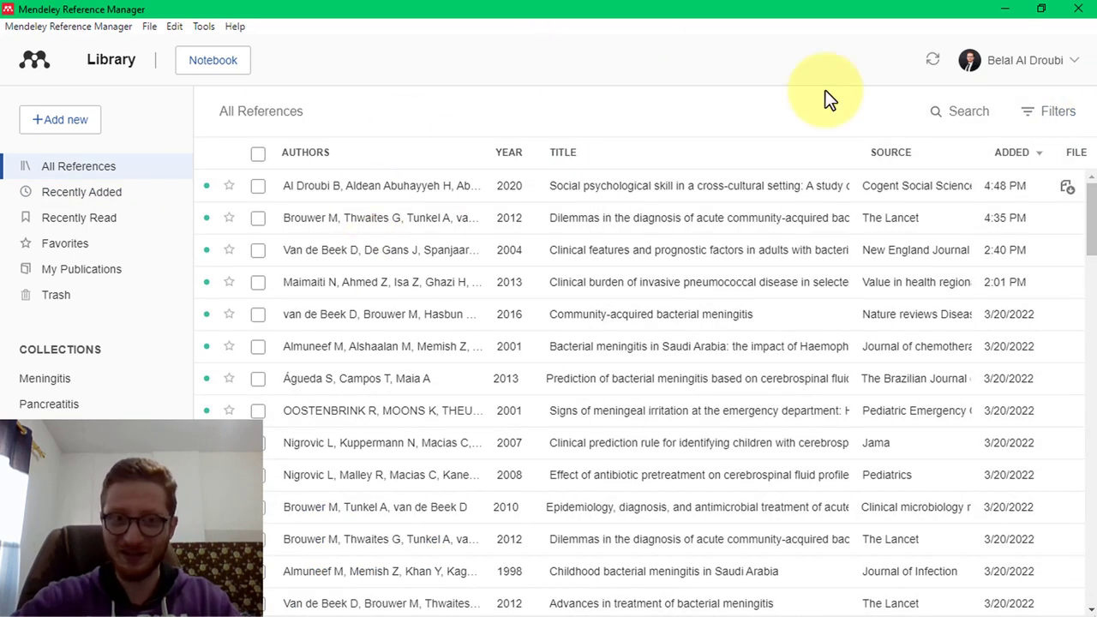
Close Mendeley Reference Manager and both the Social Psychological Skill and Downloads folder windows.
click(1080, 10)
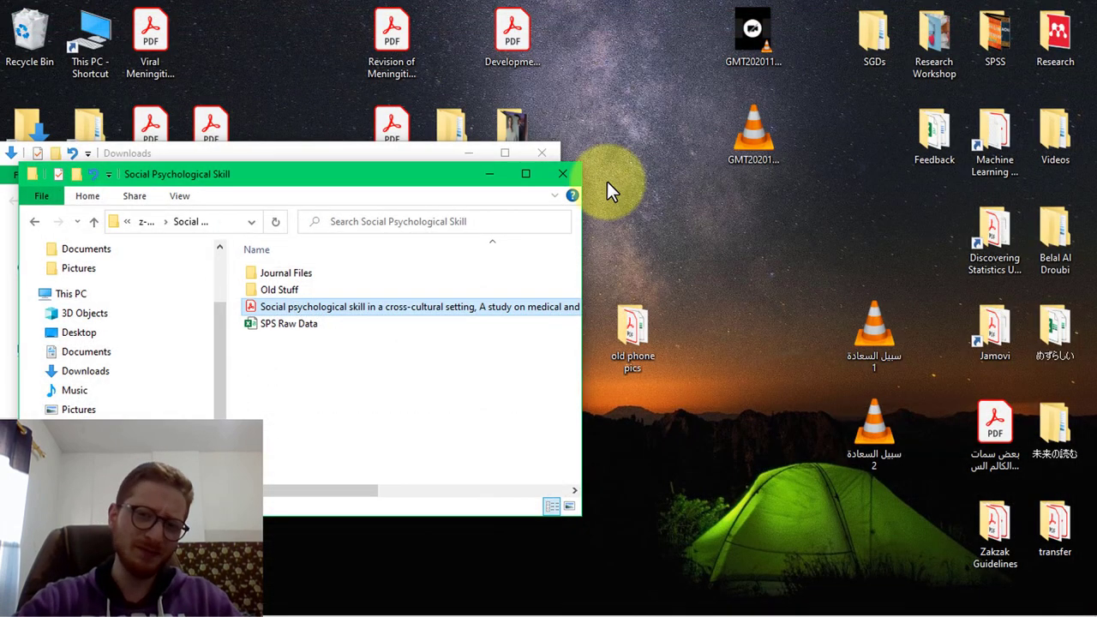
click(566, 169)
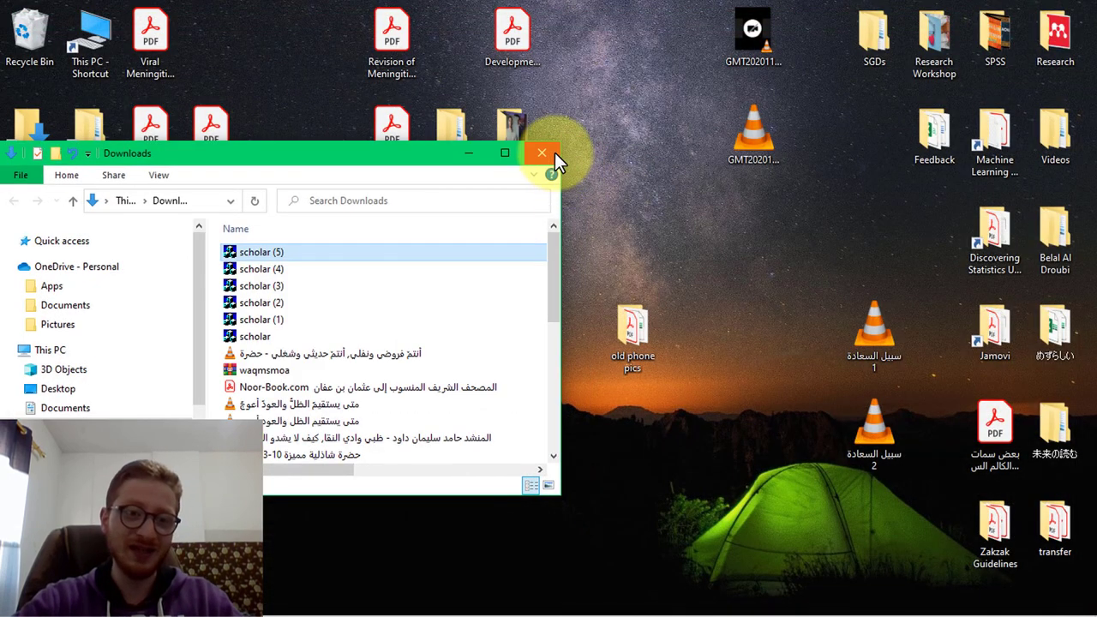
click(552, 152)
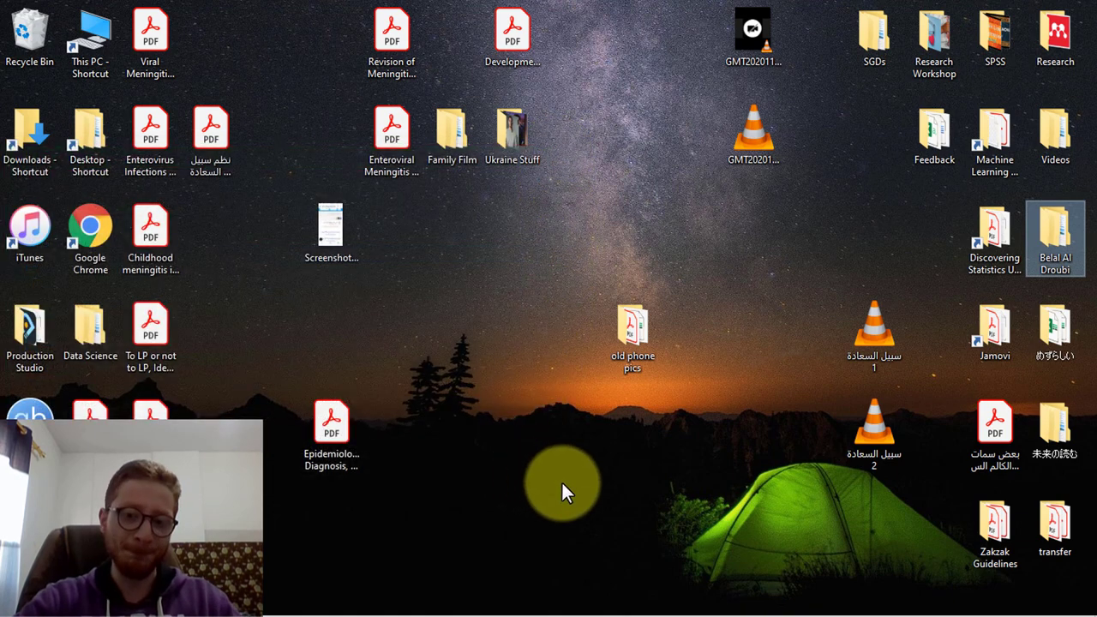